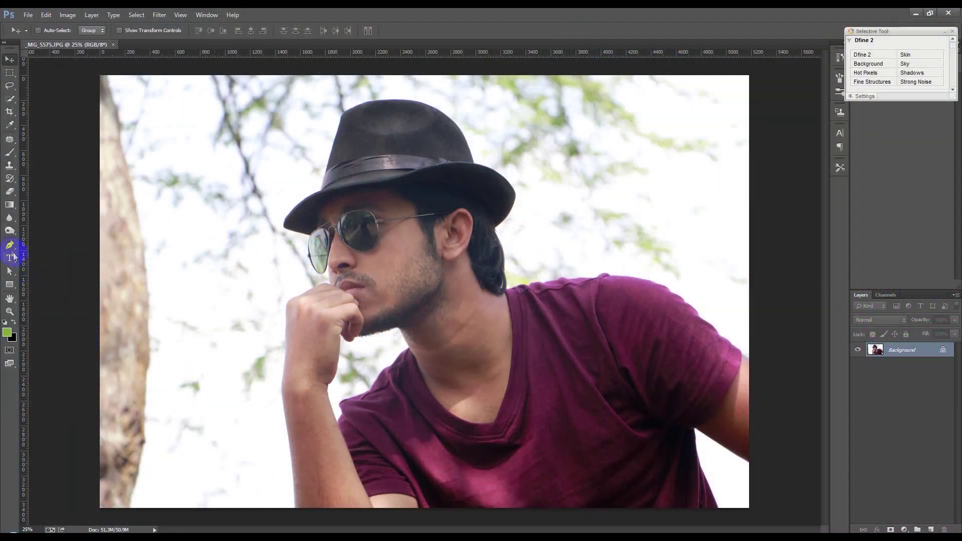
# Select the Pen tool and set it to Path mode
pyautogui.click(10, 240)
pyautogui.click(64, 31)
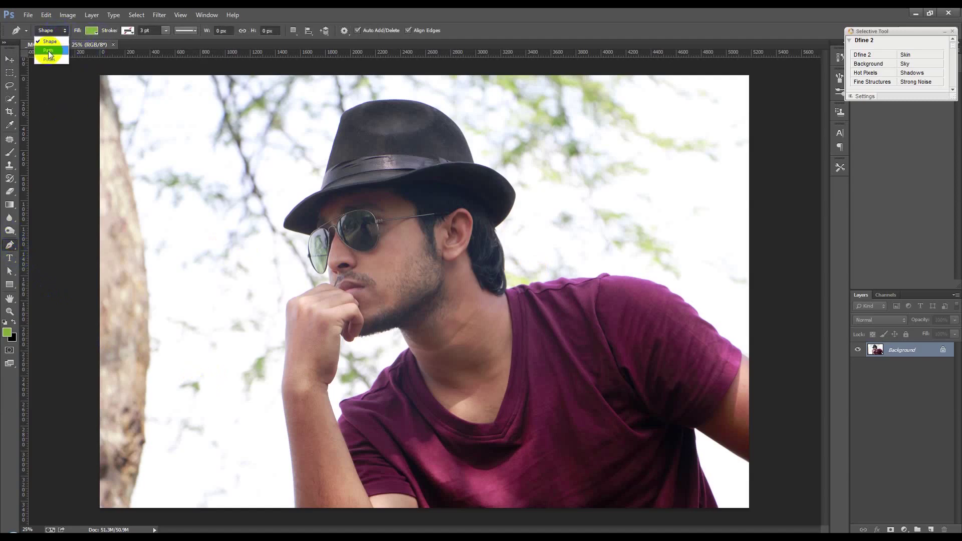
pyautogui.click(49, 54)
# Start the path at the arm's bottom and trace up the arm, wrist, knuckles and fingertips
pyautogui.click(294, 510)
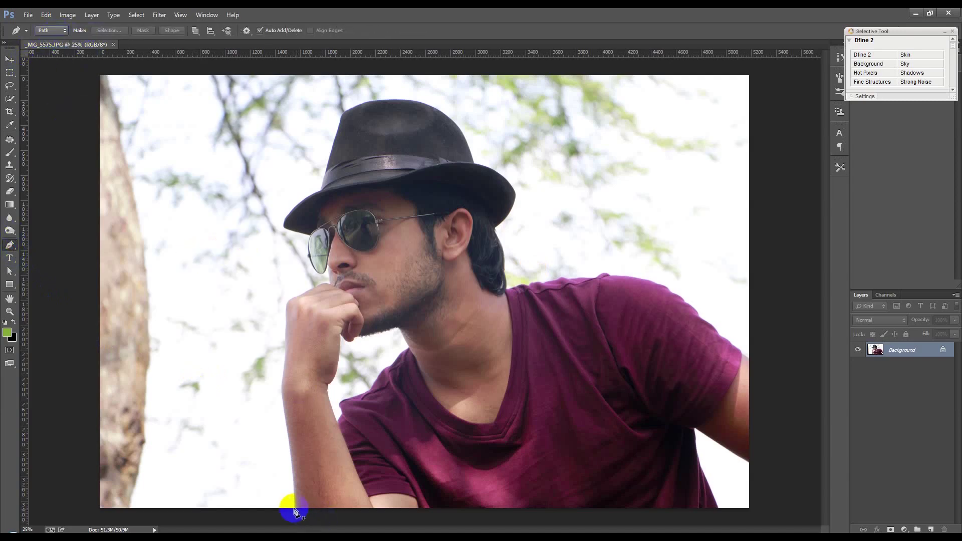
pyautogui.scroll(3, 294, 510)
pyautogui.scroll(3, 291, 508)
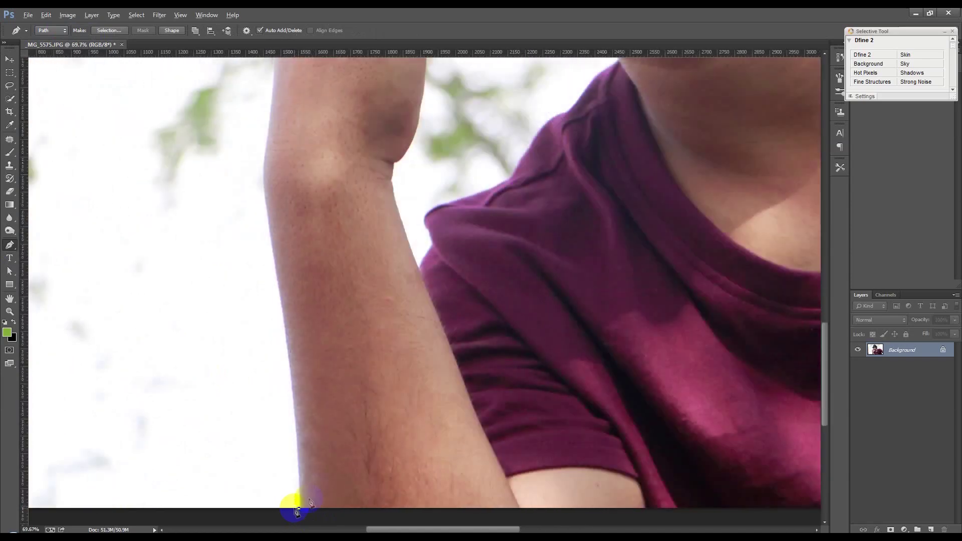
pyautogui.click(284, 318)
pyautogui.moveTo(263, 178)
pyautogui.mouseDown()
pyautogui.moveTo(264, 149)
pyautogui.moveTo(257, 325)
pyautogui.mouseUp()
pyautogui.click(260, 288)
pyautogui.click(268, 172)
pyautogui.moveTo(270, 147); pyautogui.dragTo(269, 136)
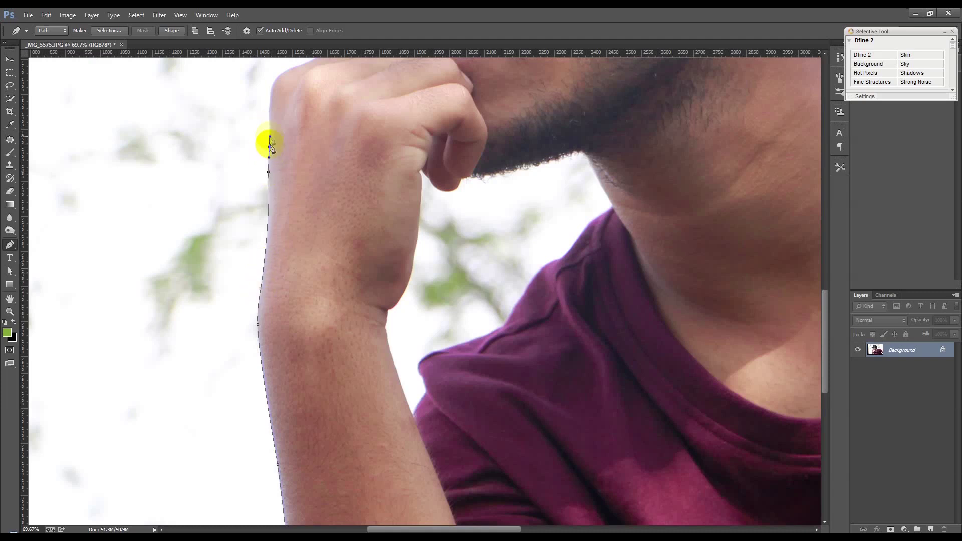
pyautogui.scroll(1, 264, 101)
pyautogui.click(268, 145)
pyautogui.click(306, 125)
pyautogui.click(341, 108)
pyautogui.click(374, 90)
pyautogui.moveTo(396, 90); pyautogui.dragTo(319, 251)
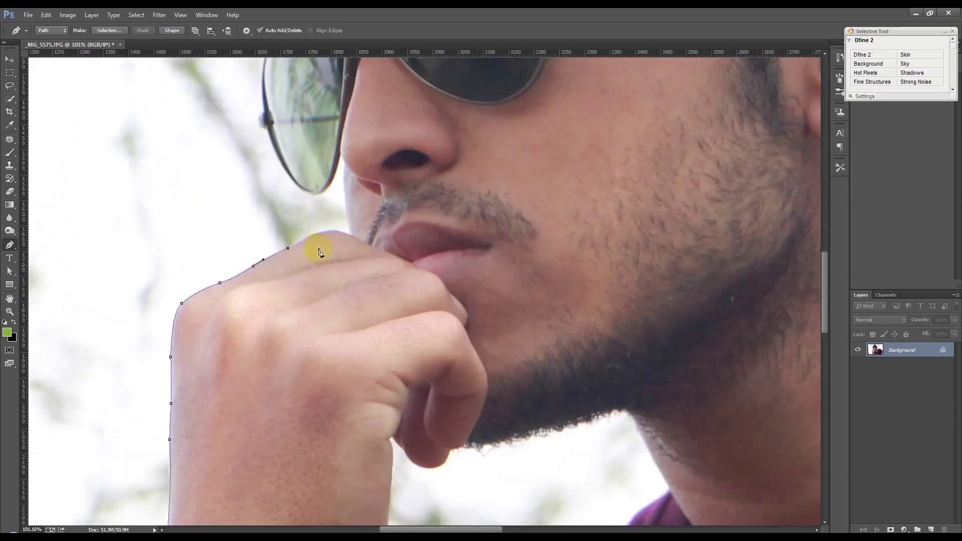
pyautogui.click(354, 239)
# Continue the path around the sunglasses, hat brim and crown, then down toward the ear and hair
pyautogui.scroll(1, 349, 196)
pyautogui.click(310, 218)
pyautogui.click(263, 153)
pyautogui.scroll(1, 262, 151)
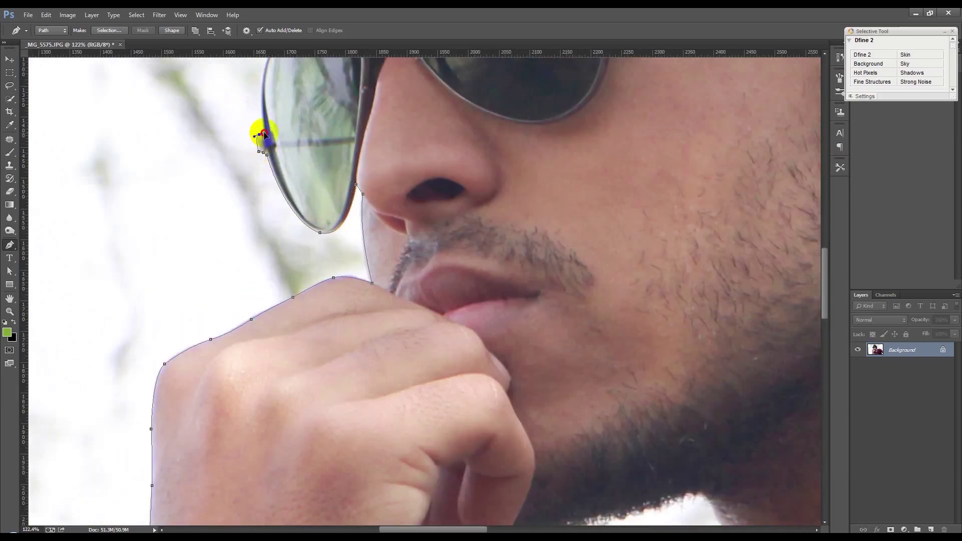
pyautogui.moveTo(264, 134); pyautogui.dragTo(254, 292)
pyautogui.click(262, 200)
pyautogui.click(141, 166)
pyautogui.moveTo(139, 123)
pyautogui.mouseDown()
pyautogui.moveTo(155, 86)
pyautogui.moveTo(140, 207)
pyautogui.mouseUp()
pyautogui.moveTo(297, 102)
pyautogui.mouseDown()
pyautogui.moveTo(353, 81)
pyautogui.moveTo(266, 326)
pyautogui.mouseUp()
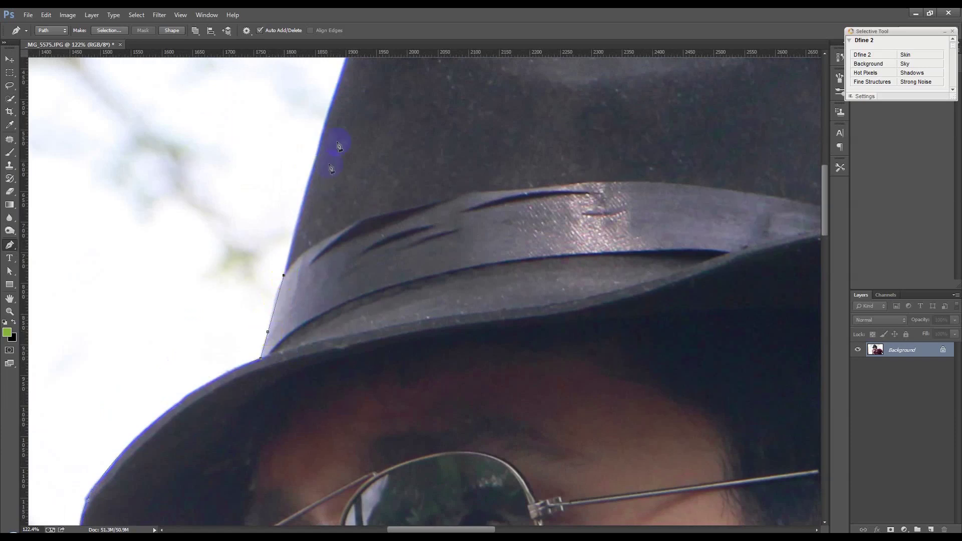
pyautogui.moveTo(329, 103); pyautogui.dragTo(271, 309)
pyautogui.moveTo(778, 276); pyautogui.dragTo(499, 307)
pyautogui.moveTo(499, 307)
pyautogui.mouseDown()
pyautogui.moveTo(601, 388)
pyautogui.moveTo(448, 268)
pyautogui.mouseUp()
pyautogui.click(489, 426)
pyautogui.moveTo(490, 428)
pyautogui.mouseDown()
pyautogui.moveTo(309, 257)
pyautogui.moveTo(538, 515)
pyautogui.mouseUp()
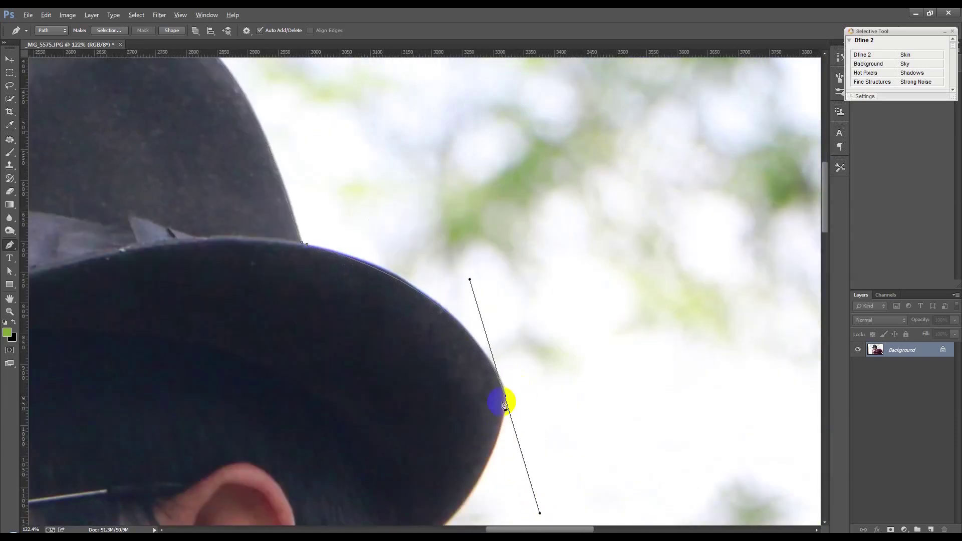
pyautogui.moveTo(508, 414); pyautogui.dragTo(557, 225)
pyautogui.moveTo(454, 378)
pyautogui.mouseDown()
pyautogui.moveTo(551, 314)
pyautogui.moveTo(400, 377)
pyautogui.mouseUp()
pyautogui.moveTo(408, 462); pyautogui.dragTo(439, 460)
# Trace the path along the shirt, shoulder and sleeve edges
pyautogui.click(541, 433)
pyautogui.moveTo(528, 433); pyautogui.dragTo(575, 426)
pyautogui.click(709, 416)
pyautogui.moveTo(757, 412)
pyautogui.mouseDown()
pyautogui.moveTo(768, 399)
pyautogui.moveTo(491, 334)
pyautogui.mouseUp()
pyautogui.click(596, 320)
pyautogui.moveTo(596, 321); pyautogui.dragTo(351, 293)
pyautogui.click(528, 311)
pyautogui.click(557, 326)
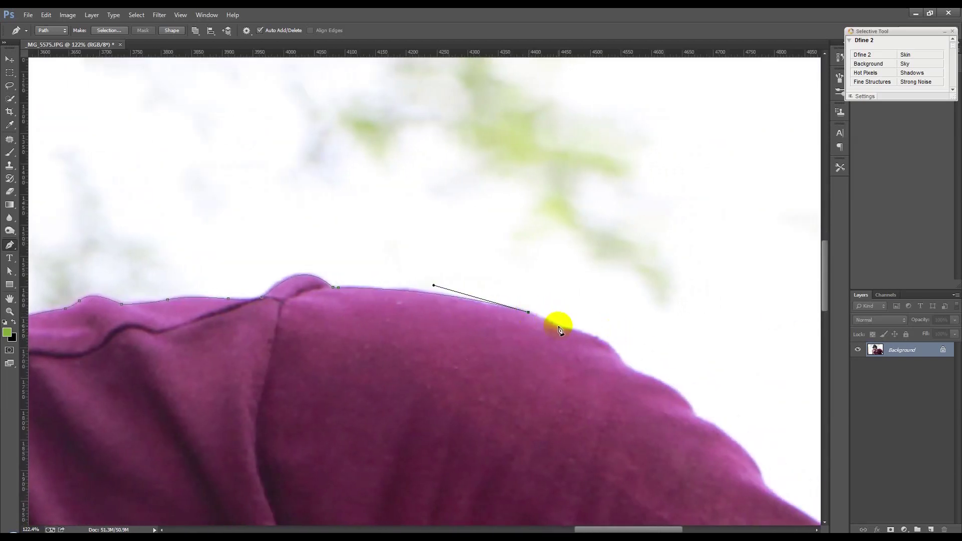
pyautogui.click(641, 373)
pyautogui.click(694, 414)
pyautogui.moveTo(694, 414); pyautogui.dragTo(500, 275)
pyautogui.click(566, 336)
pyautogui.moveTo(577, 353); pyautogui.dragTo(590, 360)
pyautogui.click(662, 425)
pyautogui.click(678, 444)
pyautogui.moveTo(680, 440); pyautogui.dragTo(498, 319)
pyautogui.click(542, 356)
pyautogui.moveTo(587, 386); pyautogui.dragTo(594, 409)
# Run the path down the shirt to the image's bottom edge and close it at the start anchor
pyautogui.scroll(-5, 637, 435)
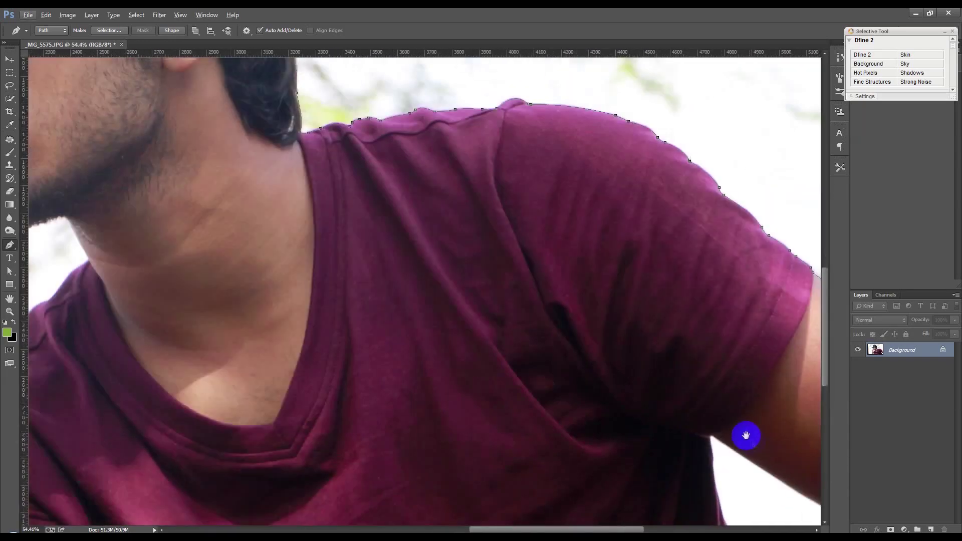
pyautogui.scroll(5, 611, 430)
pyautogui.click(429, 330)
pyautogui.click(432, 368)
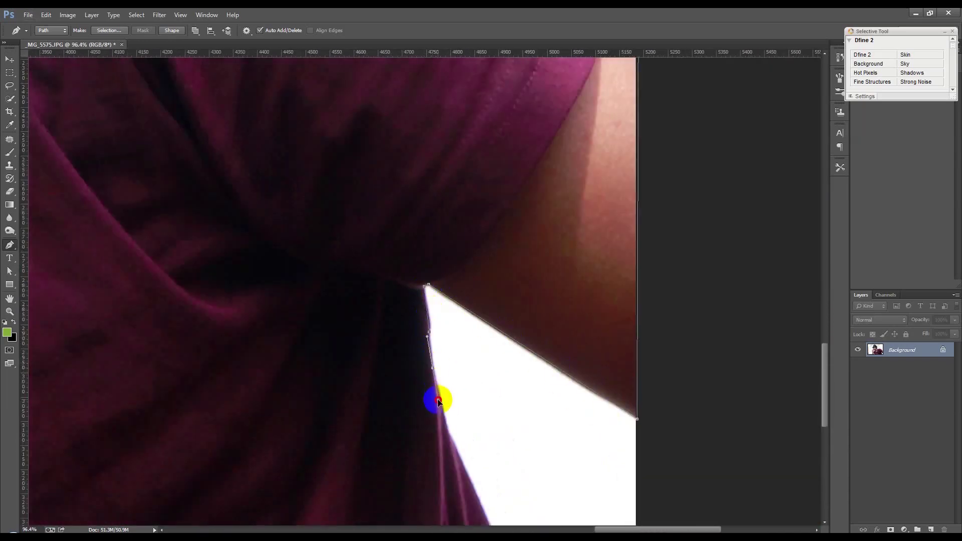
pyautogui.click(444, 421)
pyautogui.moveTo(457, 441); pyautogui.dragTo(410, 294)
pyautogui.click(407, 310)
pyautogui.scroll(-5, 470, 463)
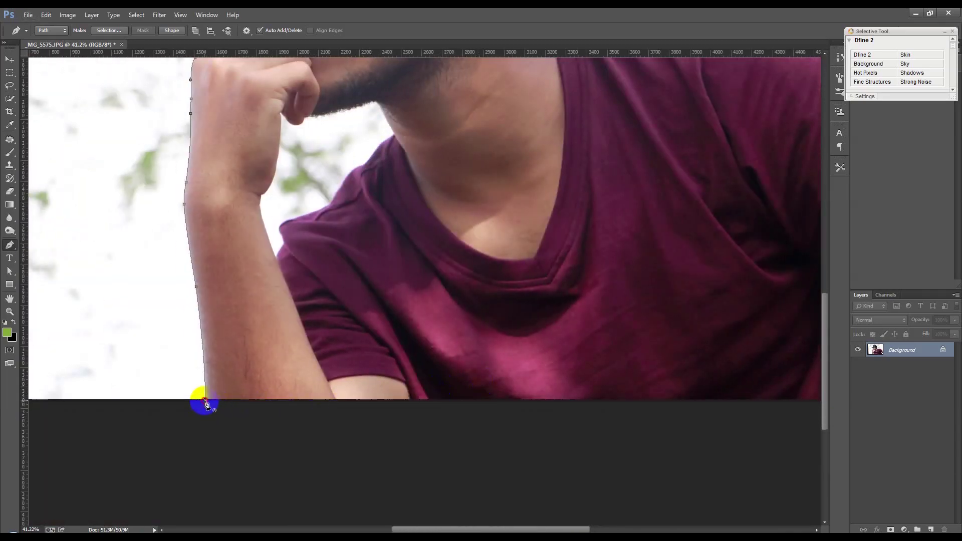
pyautogui.click(205, 400)
pyautogui.scroll(-3, 221, 393)
pyautogui.scroll(1, 373, 322)
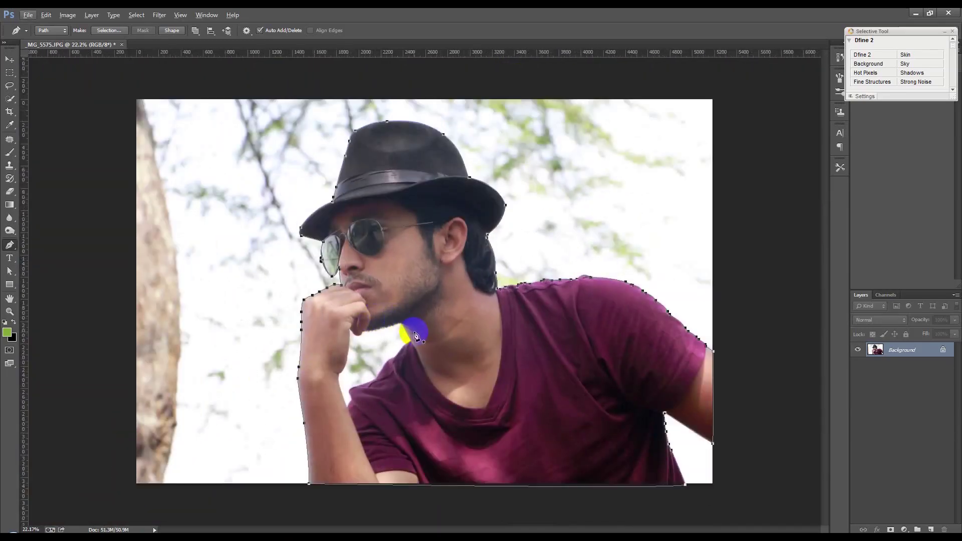
# Convert the closed path into a selection and add a layer mask to Layer 0
pyautogui.rightClick(577, 237)
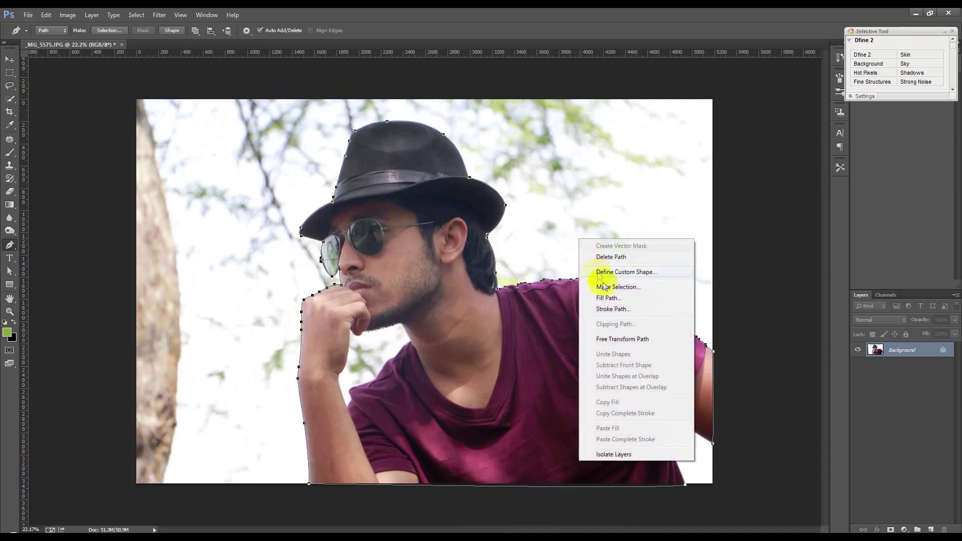
pyautogui.click(608, 285)
pyautogui.click(530, 167)
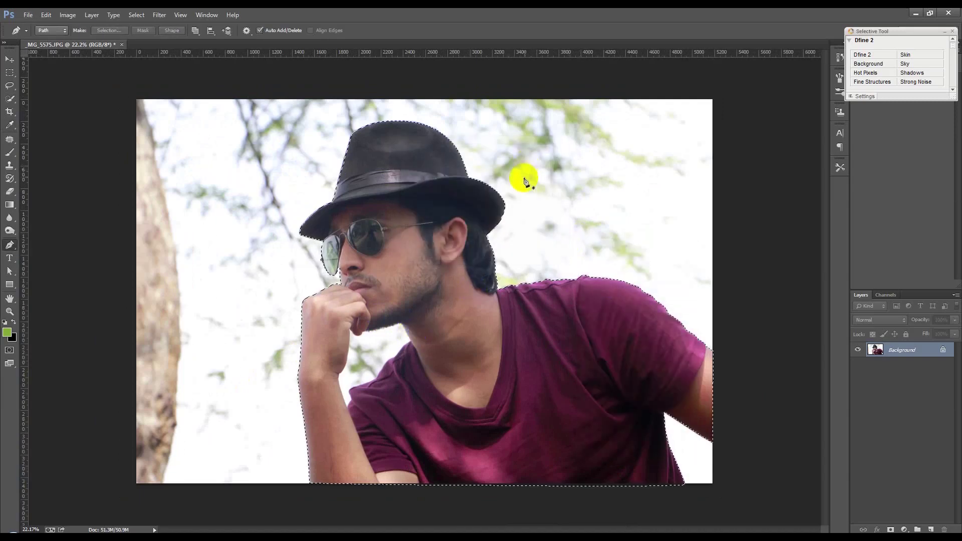
pyautogui.scroll(2, 459, 178)
pyautogui.scroll(2, 459, 178)
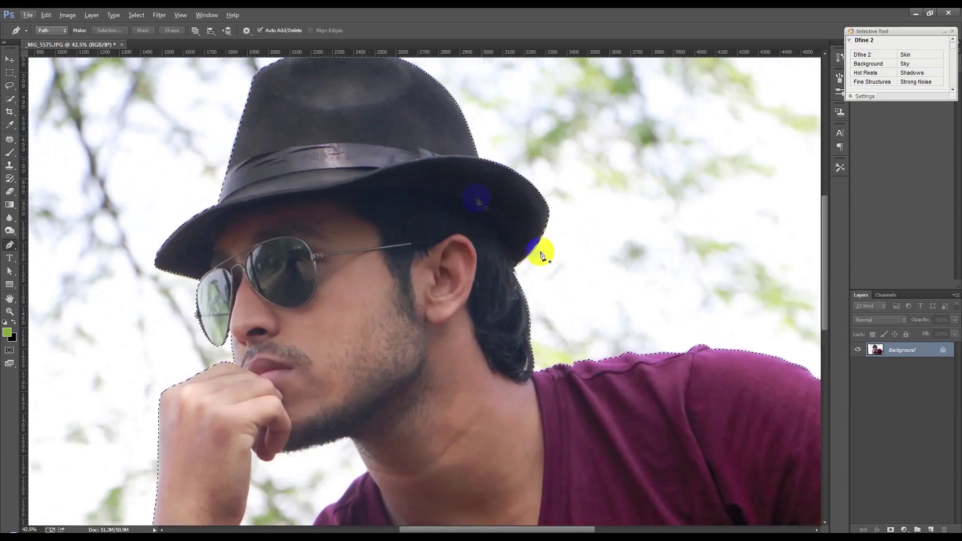
pyautogui.click(890, 529)
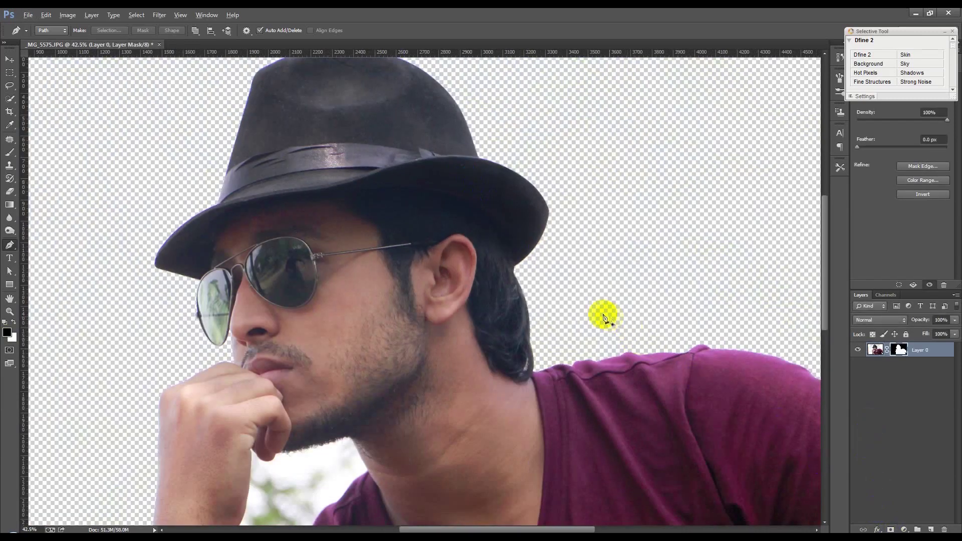
# Use Refine Mask to brush the hair edge behind the ear down to the shoulder, then apply it
pyautogui.scroll(2, 604, 316)
pyautogui.rightClick(903, 352)
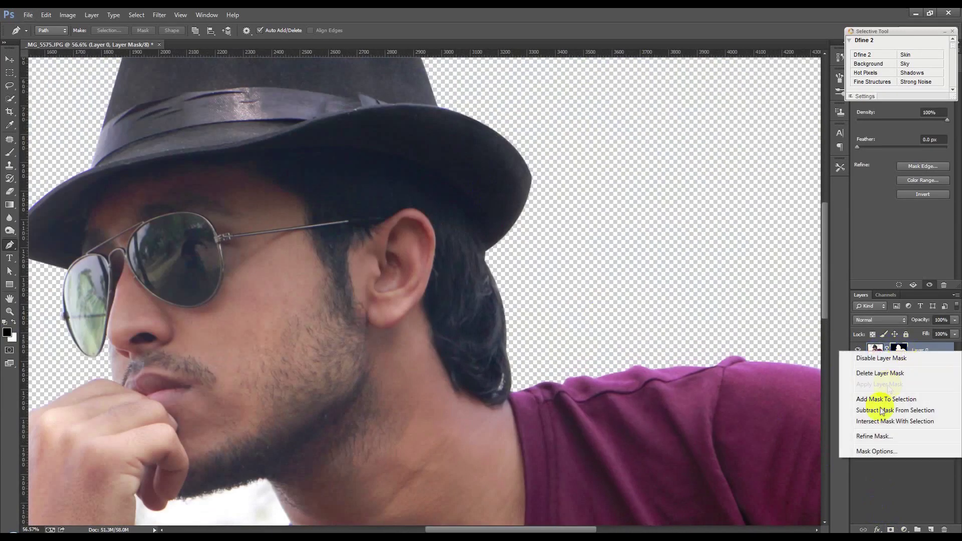
pyautogui.click(872, 436)
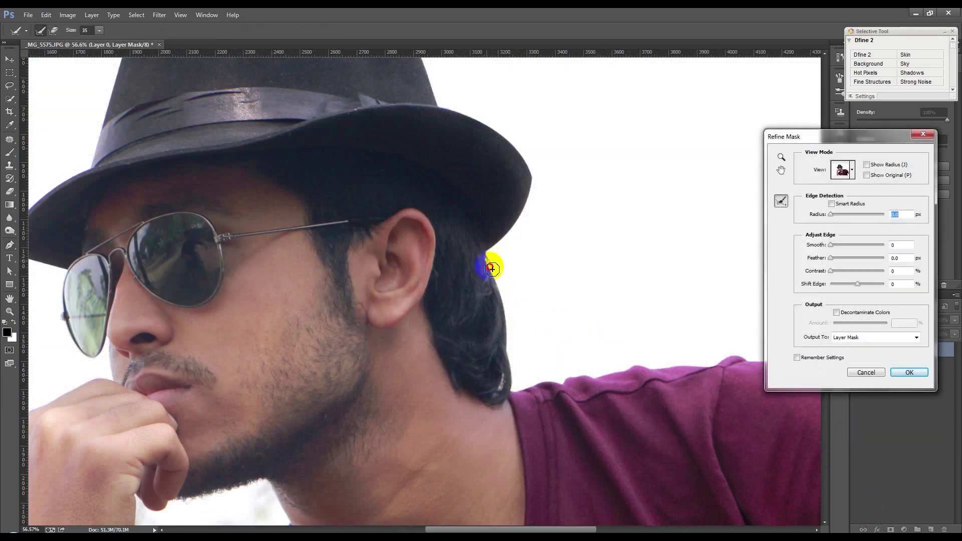
pyautogui.moveTo(499, 284); pyautogui.dragTo(513, 345)
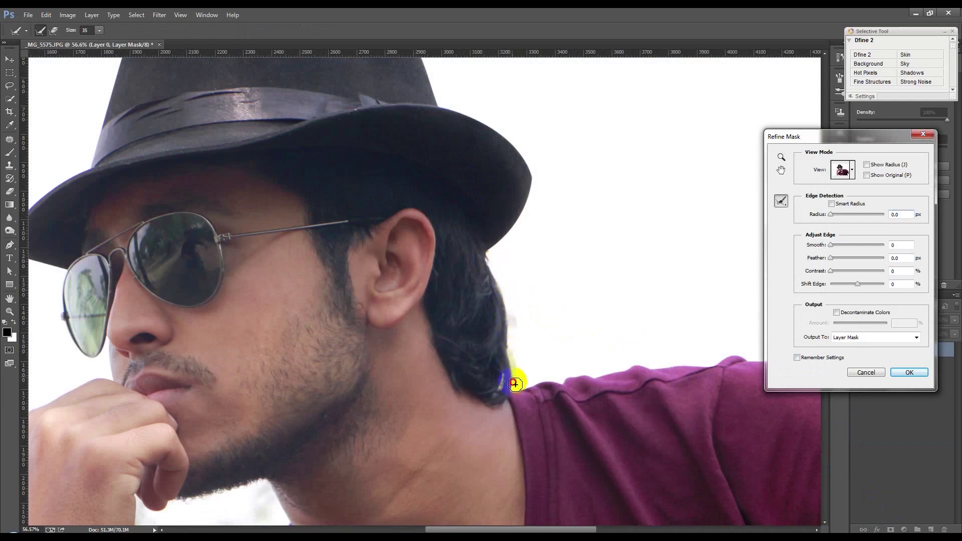
pyautogui.moveTo(501, 385); pyautogui.dragTo(502, 389)
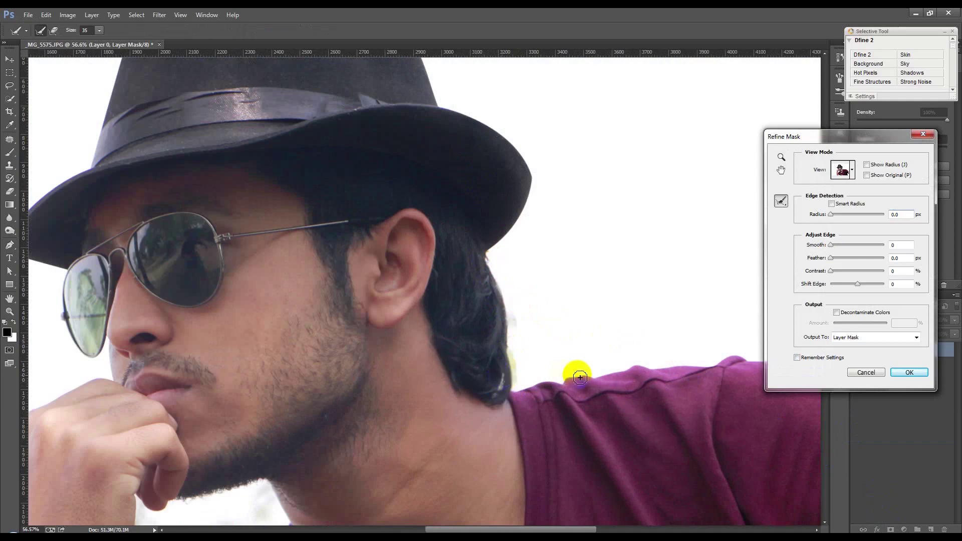
pyautogui.click(900, 374)
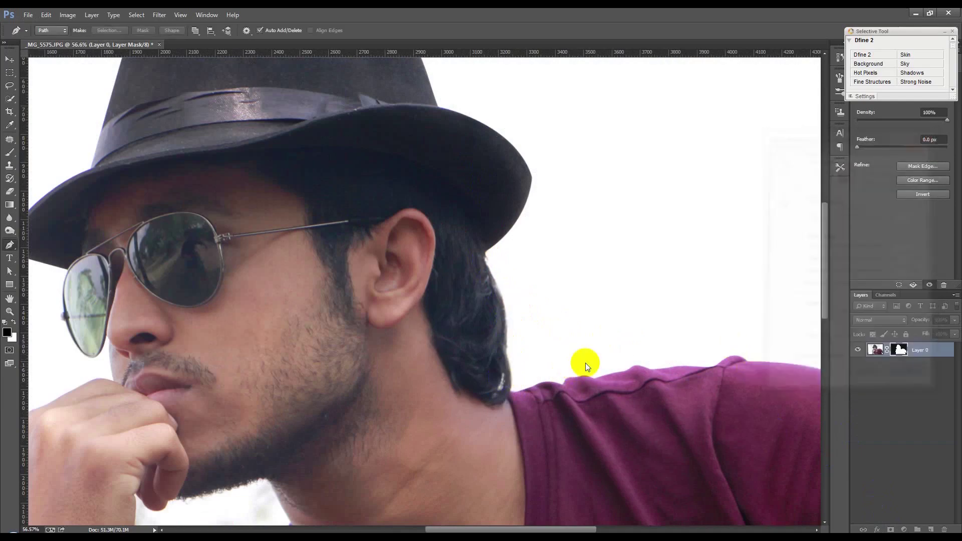
# Start a new pen path at the arm edge and trace up to the fingertip
pyautogui.scroll(2, 301, 397)
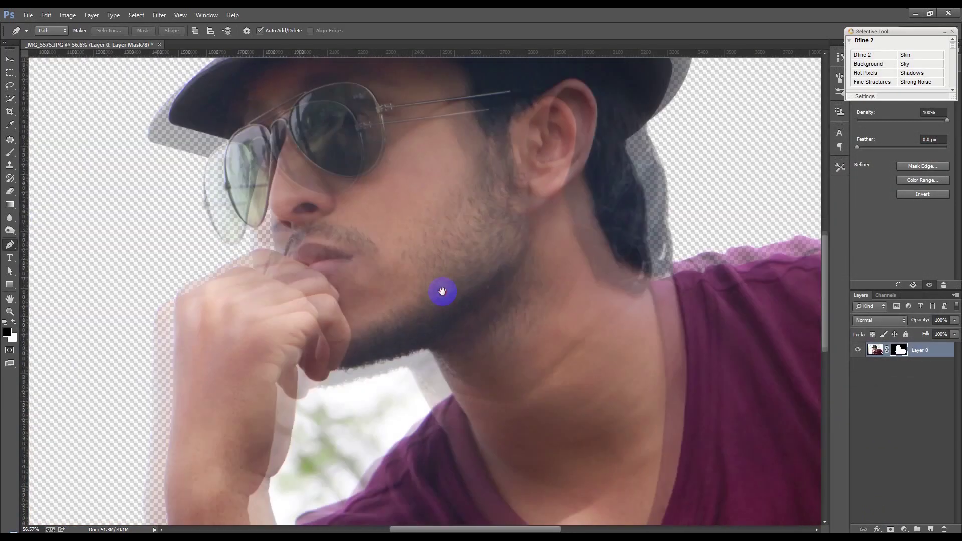
pyautogui.scroll(1, 393, 415)
pyautogui.scroll(1, 494, 383)
pyautogui.scroll(-3, 516, 257)
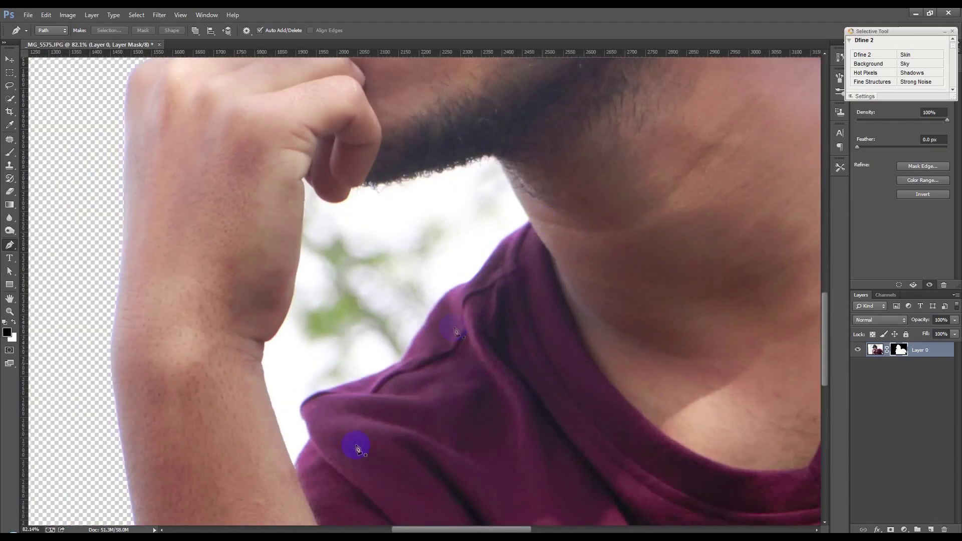
pyautogui.scroll(2, 354, 444)
pyautogui.click(290, 468)
pyautogui.click(245, 319)
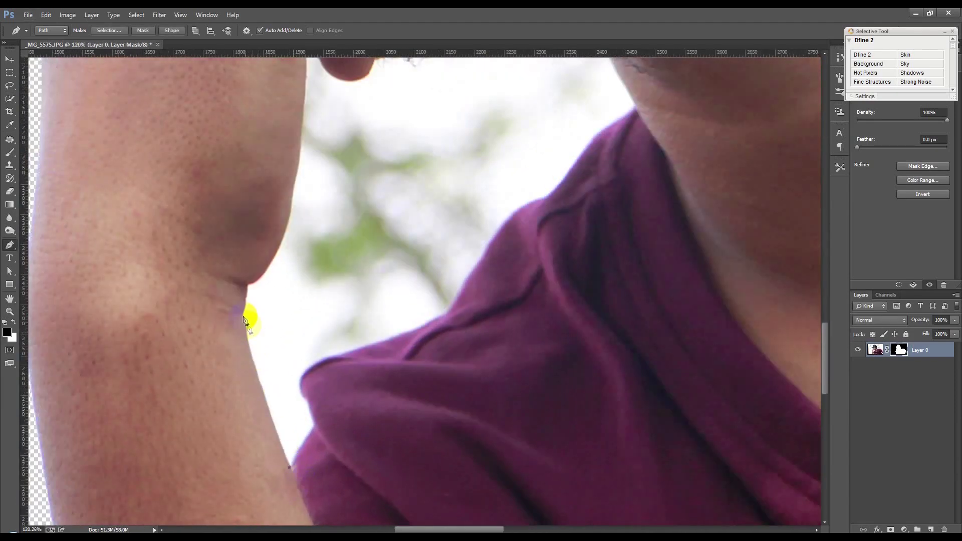
pyautogui.click(247, 283)
pyautogui.click(300, 185)
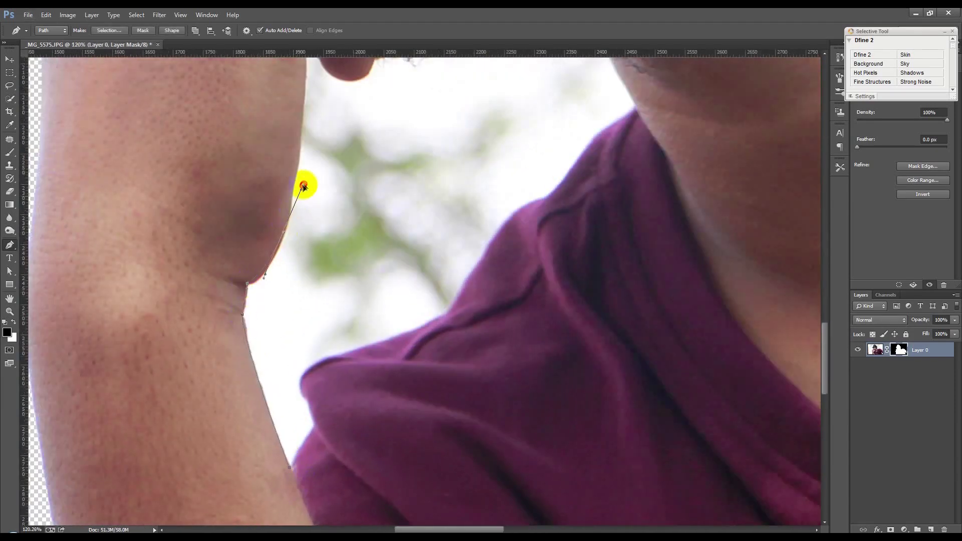
pyautogui.scroll(1, 300, 185)
pyautogui.scroll(2, 301, 185)
pyautogui.click(320, 162)
pyautogui.moveTo(351, 184); pyautogui.dragTo(374, 169)
# Trace along the beard, jaw and shirt shoulder, close the gap path, and load it as a selection
pyautogui.click(395, 157)
pyautogui.click(572, 113)
pyautogui.moveTo(586, 114); pyautogui.dragTo(590, 126)
pyautogui.click(605, 234)
pyautogui.click(548, 301)
pyautogui.click(446, 421)
pyautogui.click(374, 448)
pyautogui.click(324, 463)
pyautogui.scroll(-1, 318, 462)
pyautogui.moveTo(302, 485)
pyautogui.mouseDown()
pyautogui.moveTo(311, 505)
pyautogui.moveTo(373, 390)
pyautogui.mouseUp()
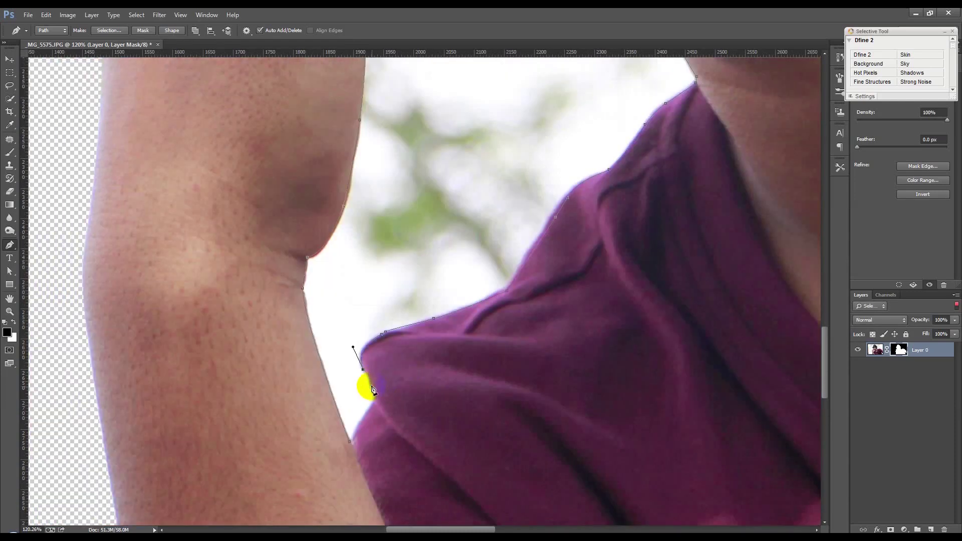
pyautogui.click(350, 441)
pyautogui.scroll(-5, 398, 394)
pyautogui.hotkey('ctrl', 'Return')
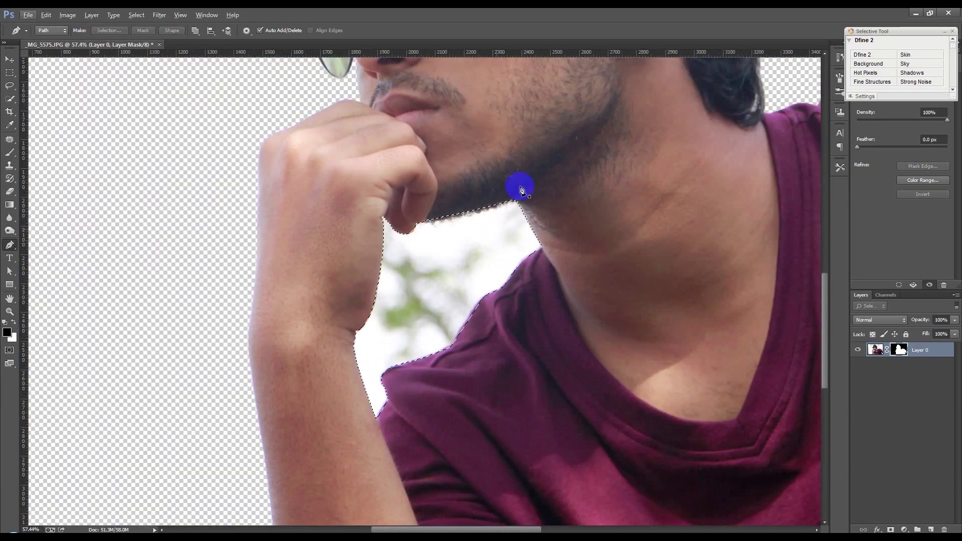
# Pick the Brush tool with default black/white colours and a 163 px size
pyautogui.scroll(1, 521, 190)
pyautogui.scroll(2, 526, 209)
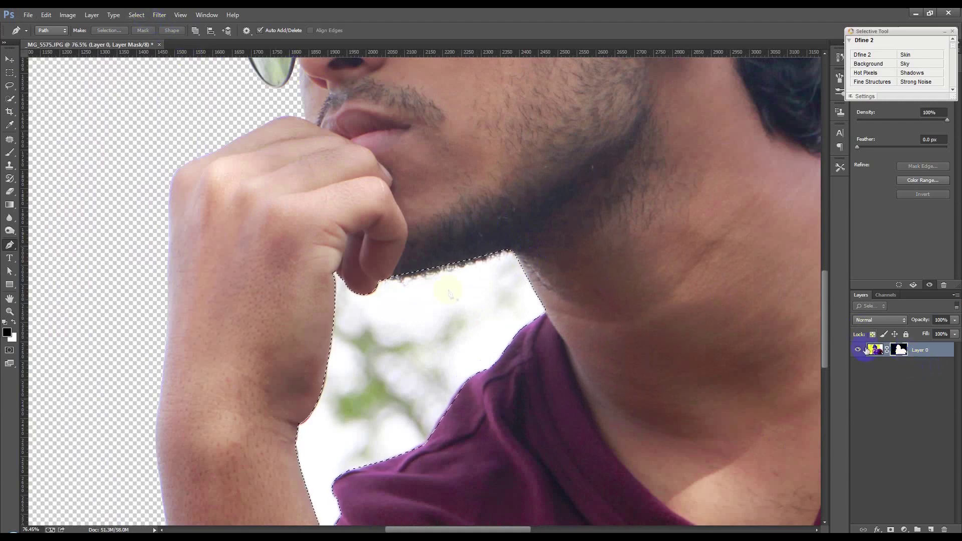
pyautogui.click(10, 152)
pyautogui.press('d')
pyautogui.rightClick(280, 335)
pyautogui.moveTo(366, 362); pyautogui.dragTo(373, 359)
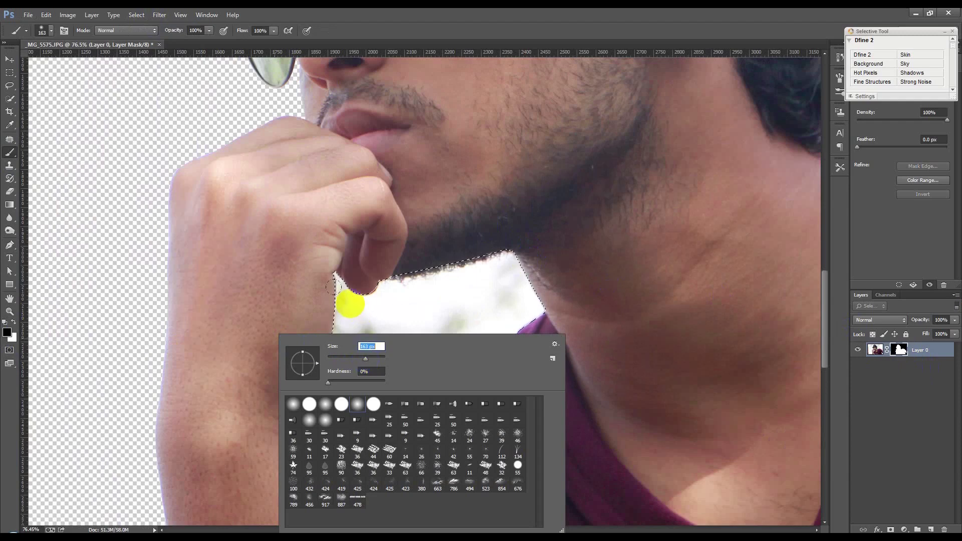
pyautogui.press('Return')
# Paint the mask to hide the background below the chin, between hand and shirt, and along the forearm
pyautogui.moveTo(381, 266)
pyautogui.mouseDown()
pyautogui.moveTo(470, 250)
pyautogui.moveTo(377, 294)
pyautogui.mouseUp()
pyautogui.moveTo(390, 373); pyautogui.dragTo(442, 401)
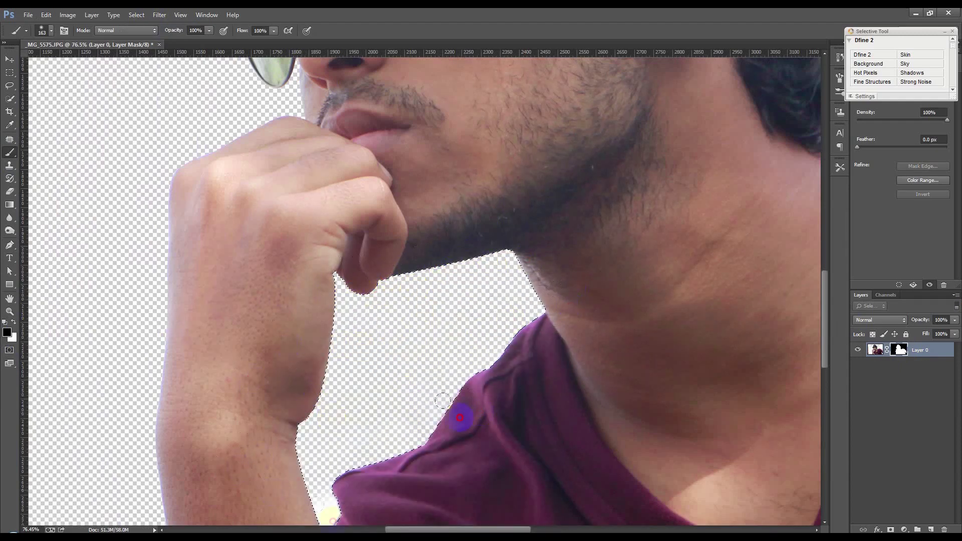
pyautogui.moveTo(349, 494); pyautogui.dragTo(383, 368)
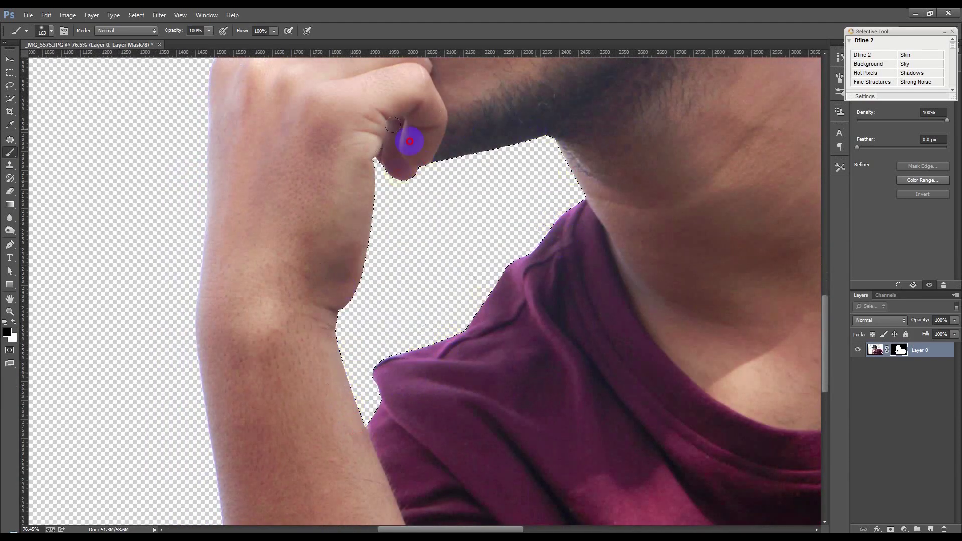
pyautogui.moveTo(317, 332); pyautogui.dragTo(355, 428)
pyautogui.moveTo(620, 174); pyautogui.dragTo(554, 307)
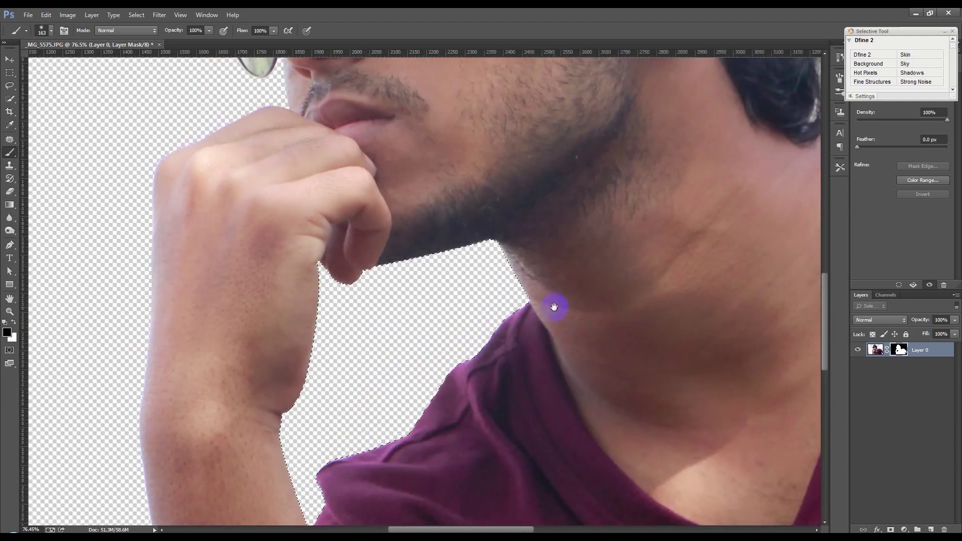
# Refine the mask's fuzzy beard edge along the jaw, apply it, and fit the image to the screen
pyautogui.rightClick(900, 351)
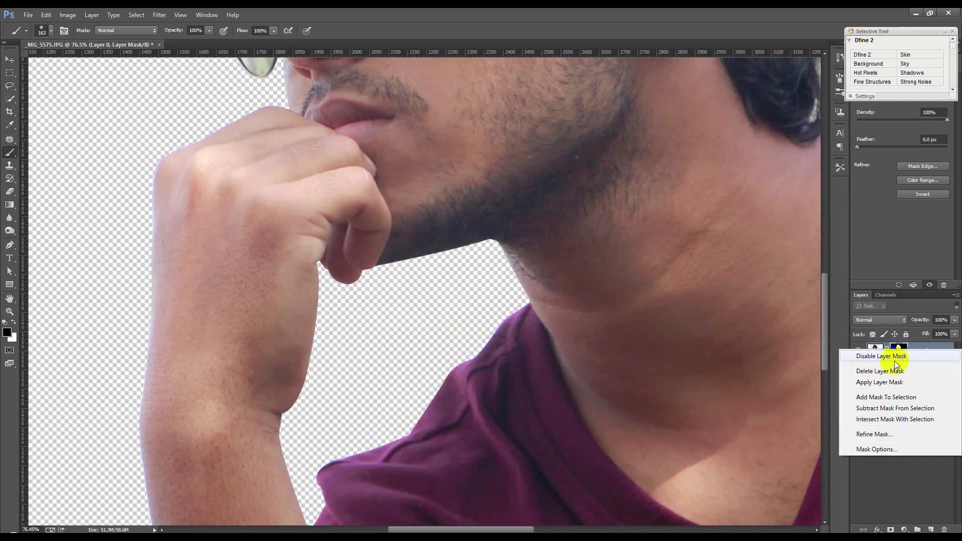
pyautogui.click(867, 434)
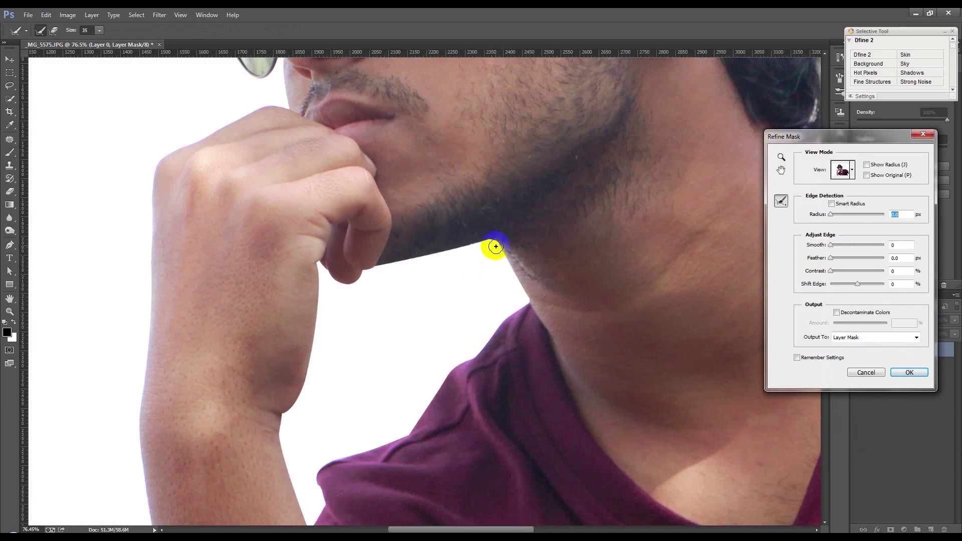
pyautogui.moveTo(488, 245)
pyautogui.mouseDown()
pyautogui.moveTo(379, 273)
pyautogui.moveTo(497, 253)
pyautogui.moveTo(377, 273)
pyautogui.moveTo(384, 294)
pyautogui.mouseUp()
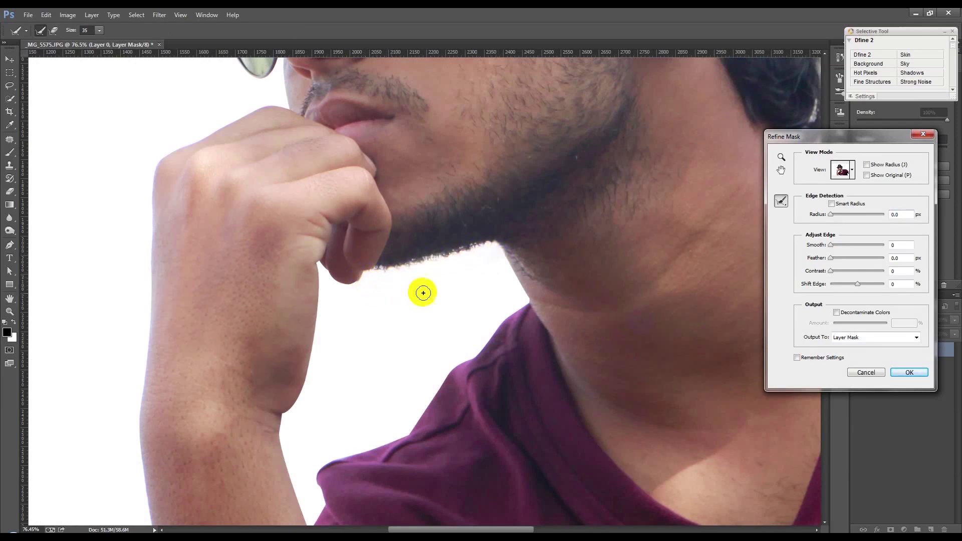
pyautogui.click(896, 372)
pyautogui.hotkey('ctrl', '0')
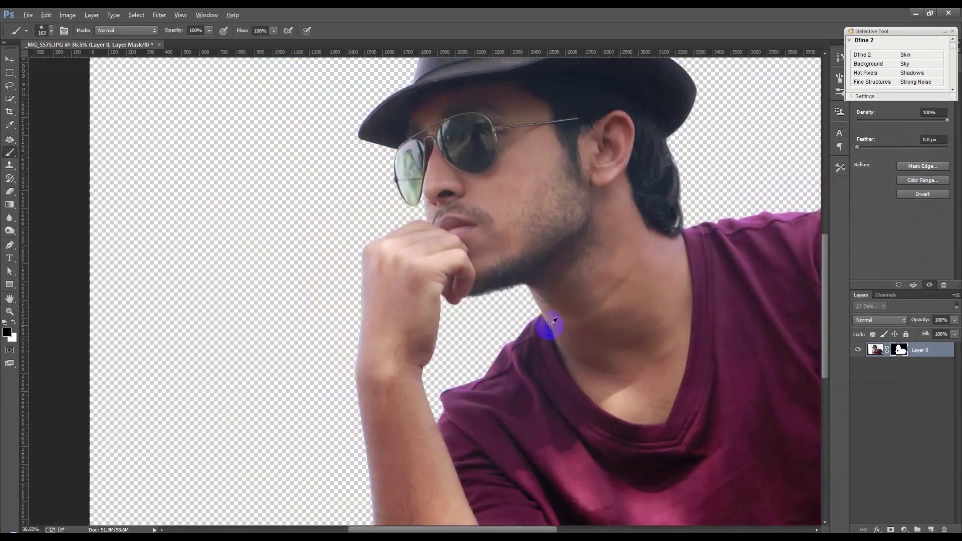
# Zoom in on the left sunglasses lens edge, then switch to the Move tool and zoom back out
pyautogui.scroll(5, 280, 230)
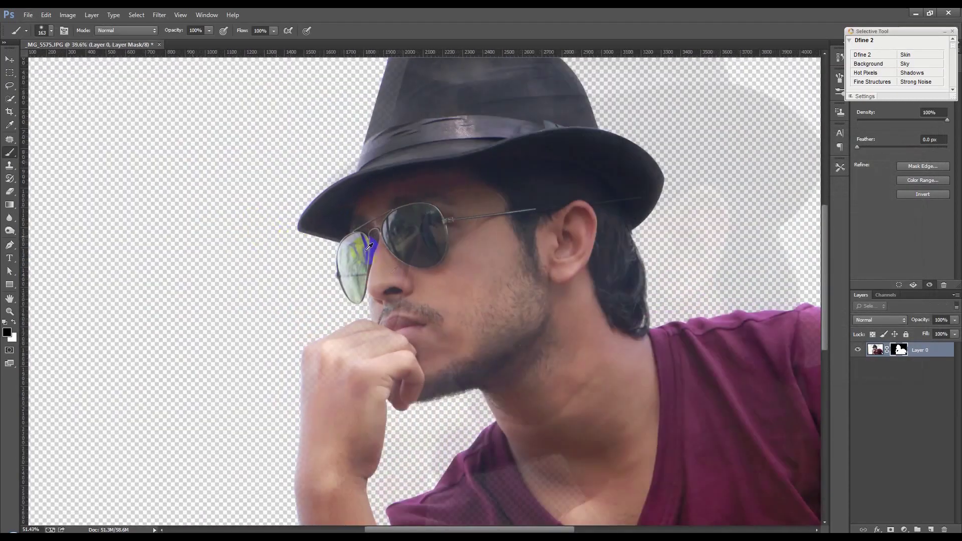
pyautogui.scroll(2, 395, 278)
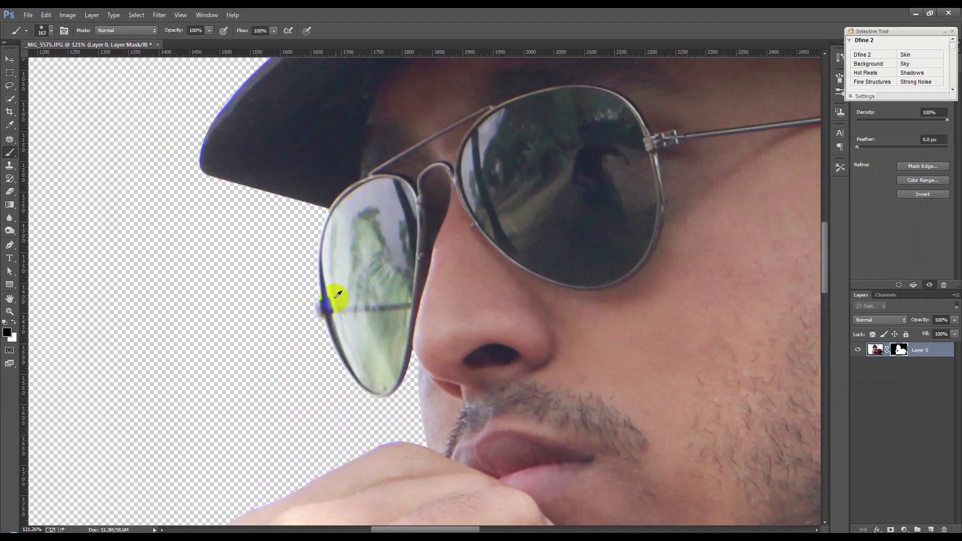
pyautogui.click(10, 59)
pyautogui.scroll(-3, 403, 287)
pyautogui.scroll(-3, 407, 287)
pyautogui.scroll(-2, 407, 291)
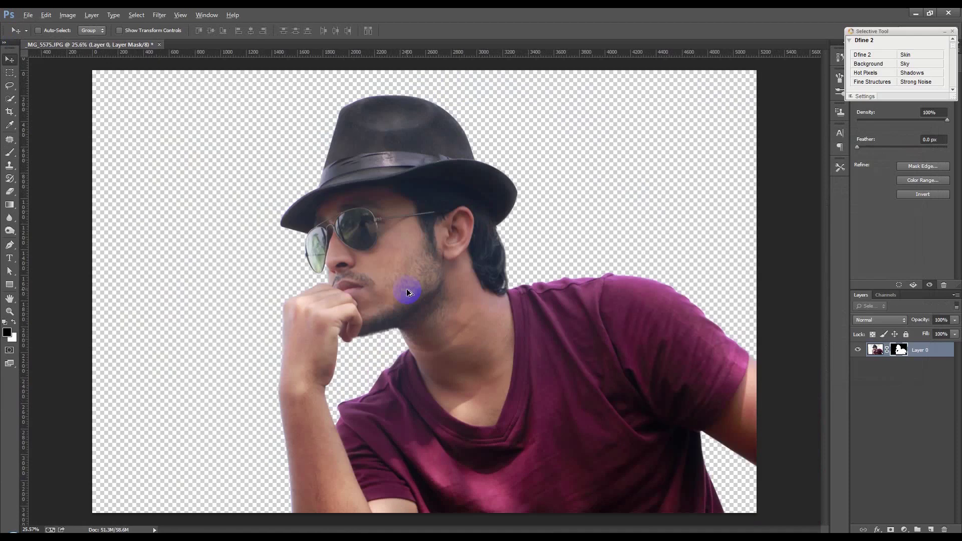
# Duplicate Layer 0 and move 'Layer 0 copy' below the original
pyautogui.click(924, 354)
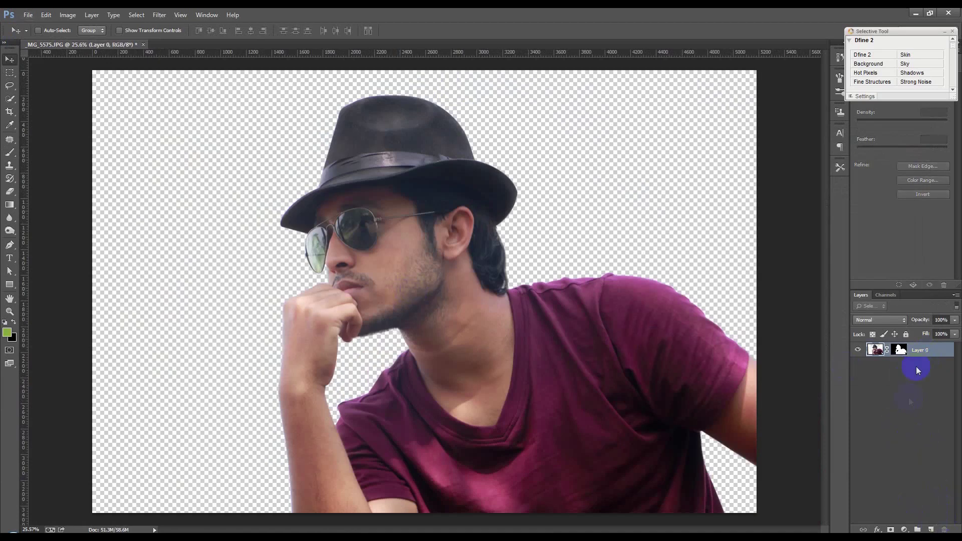
pyautogui.rightClick(926, 353)
pyautogui.click(835, 194)
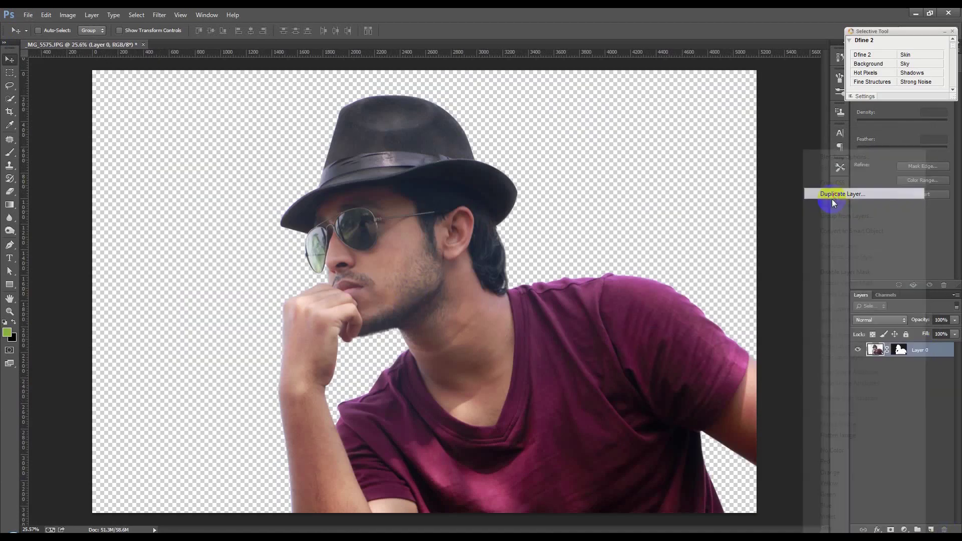
pyautogui.click(566, 173)
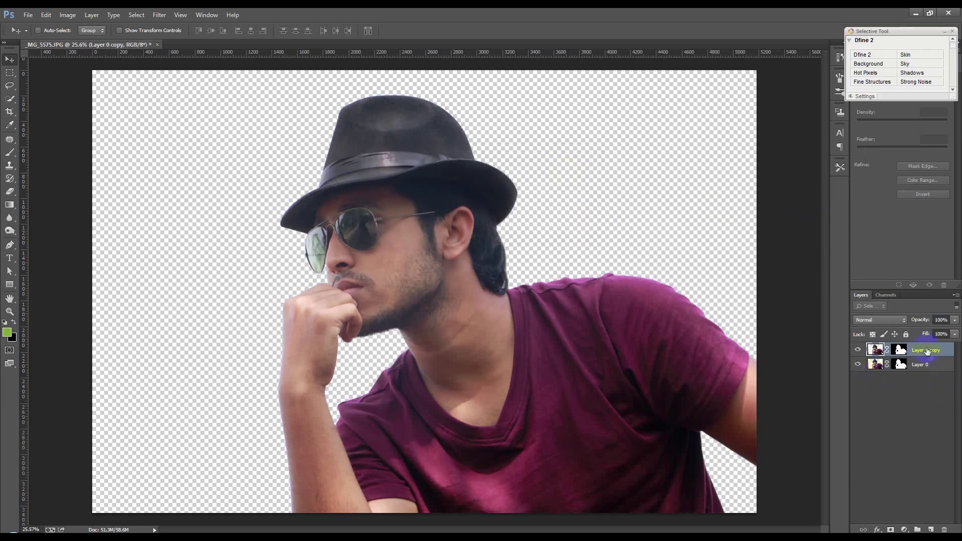
pyautogui.moveTo(925, 351); pyautogui.dragTo(921, 381)
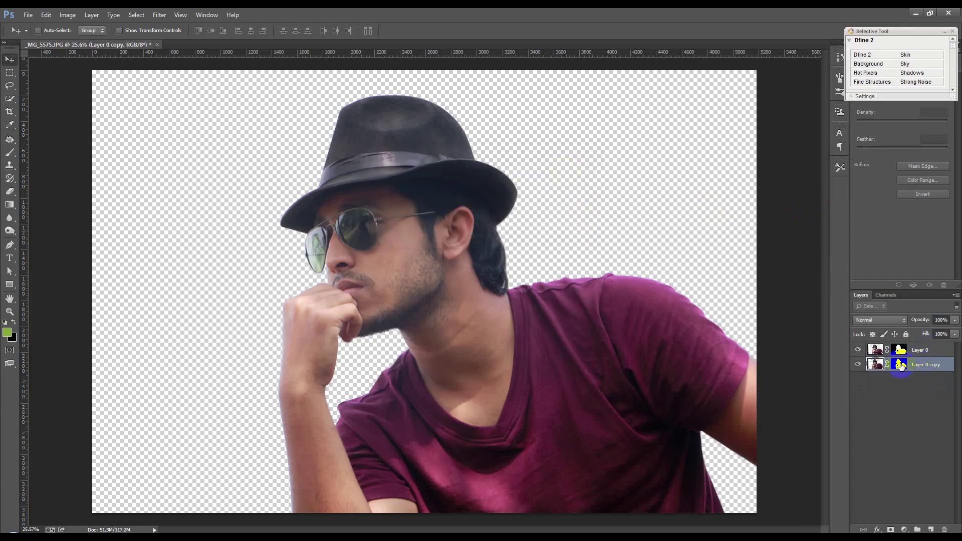
# Fill the copy's layer mask with the white background colour to reveal the full photo
pyautogui.click(900, 365)
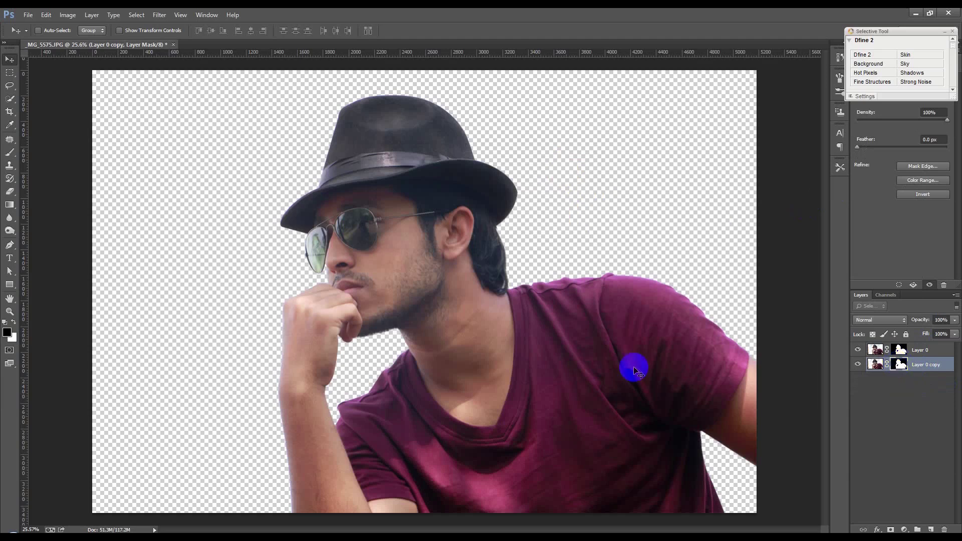
pyautogui.click(46, 15)
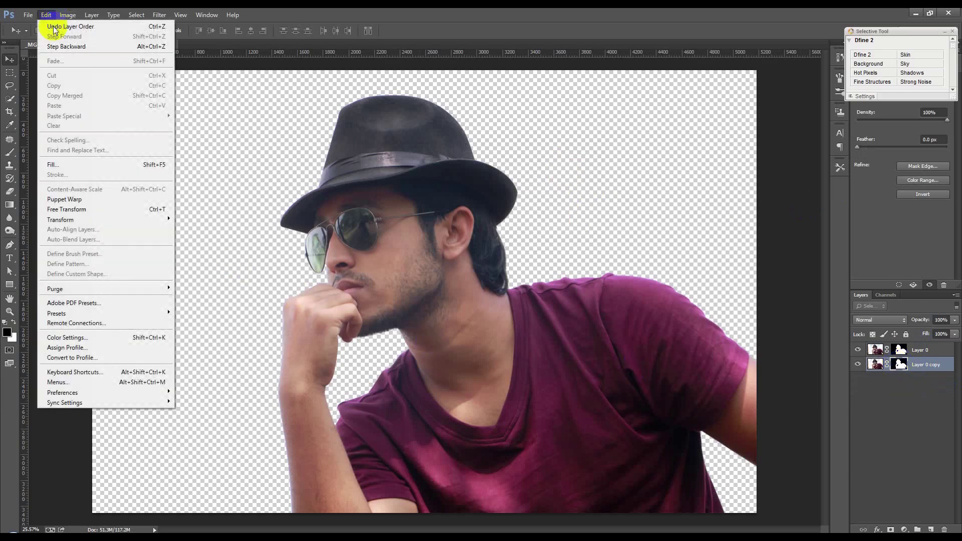
pyautogui.click(58, 162)
pyautogui.click(473, 171)
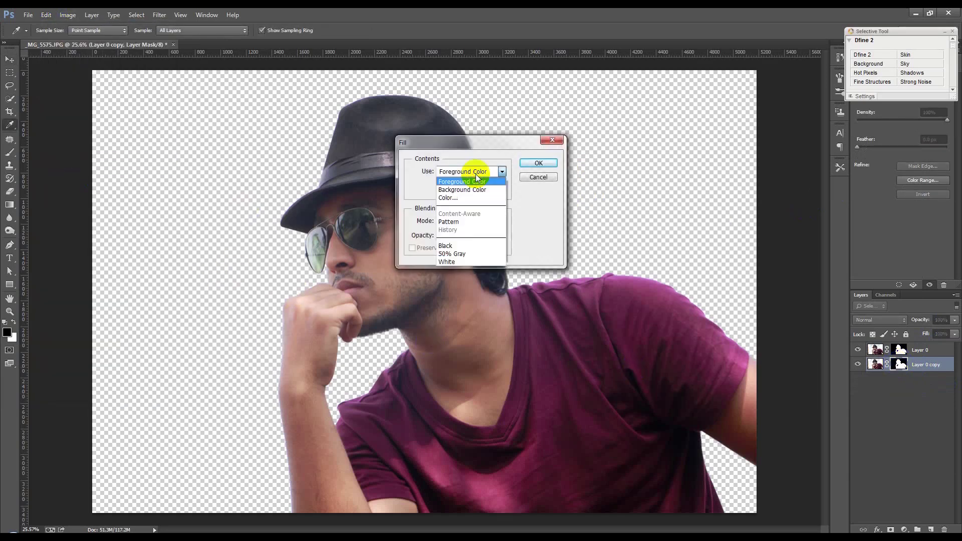
pyautogui.click(474, 171)
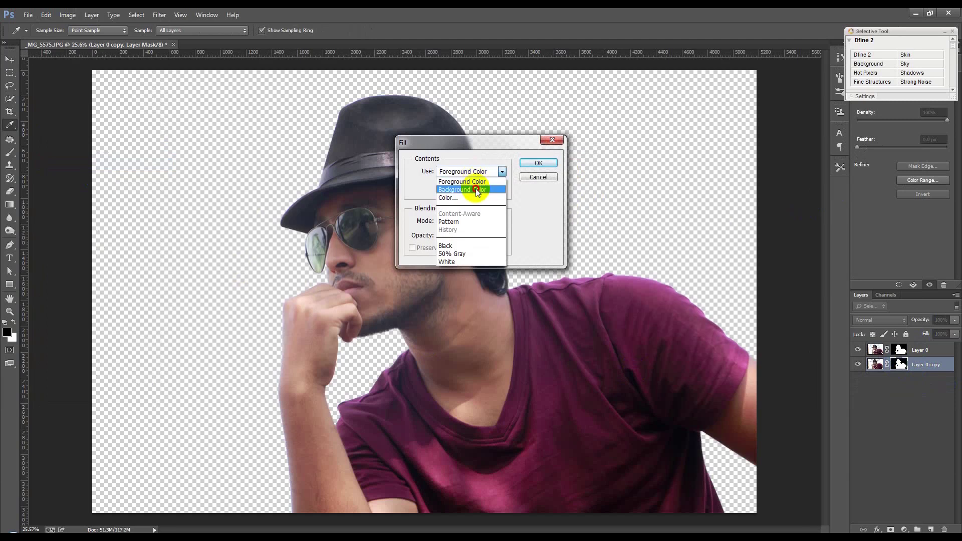
pyautogui.click(476, 189)
pyautogui.click(537, 162)
pyautogui.press('v')
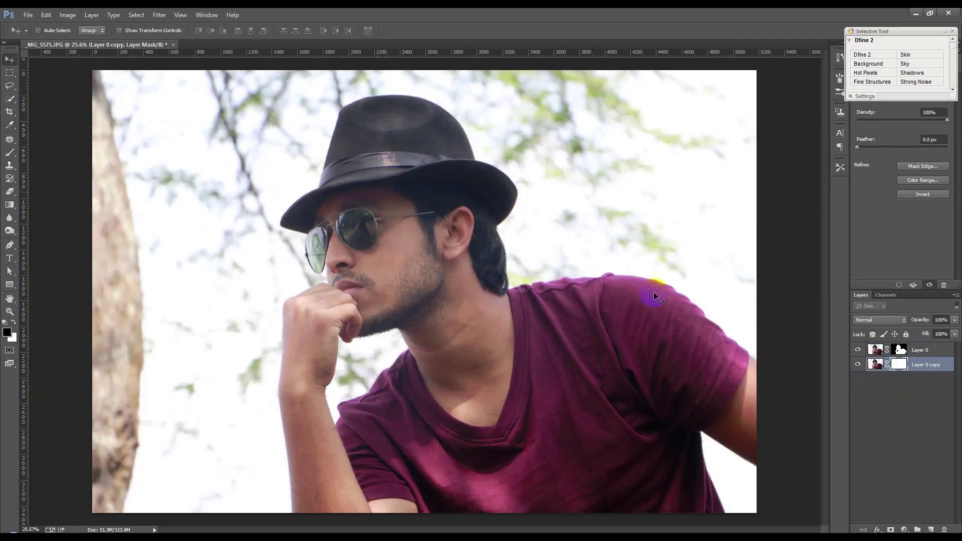
# Apply a radius-100 Lens Blur to Layer 0 copy and show the sharp Layer 0 above it
pyautogui.click(875, 364)
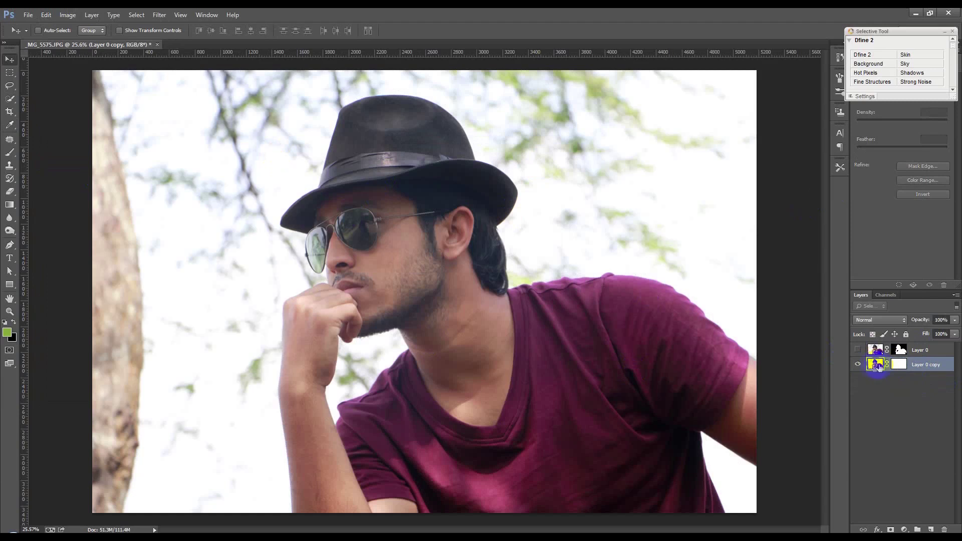
pyautogui.click(159, 16)
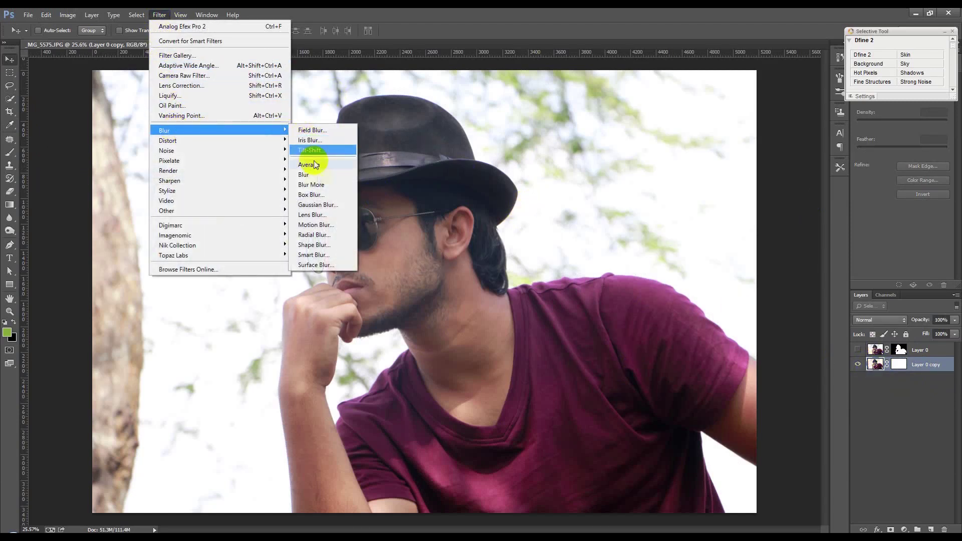
pyautogui.click(309, 215)
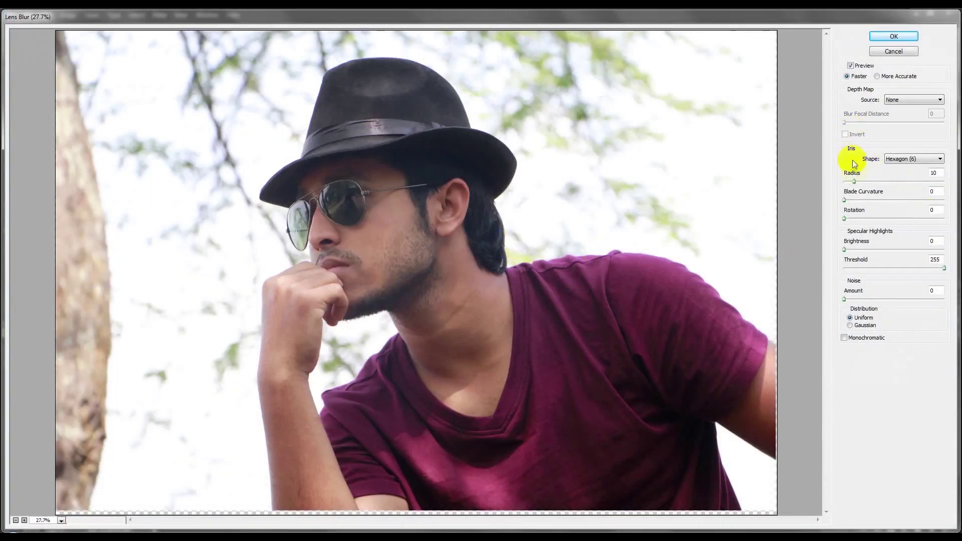
pyautogui.moveTo(854, 181); pyautogui.dragTo(891, 183)
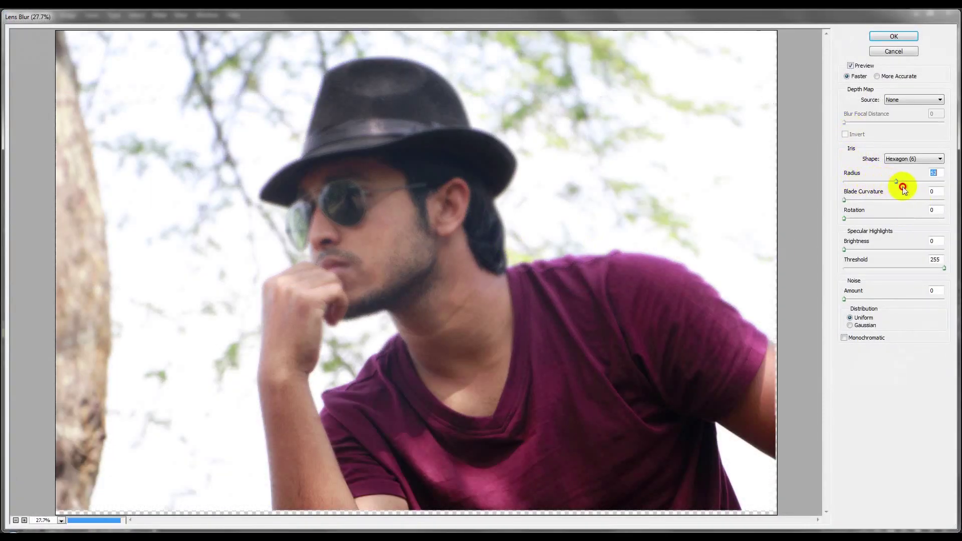
pyautogui.moveTo(903, 191); pyautogui.dragTo(938, 187)
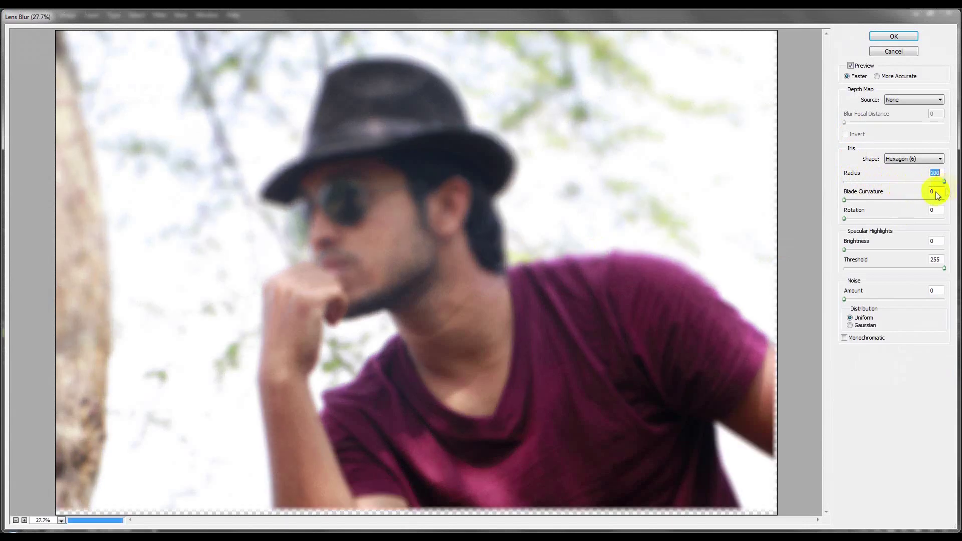
pyautogui.click(883, 38)
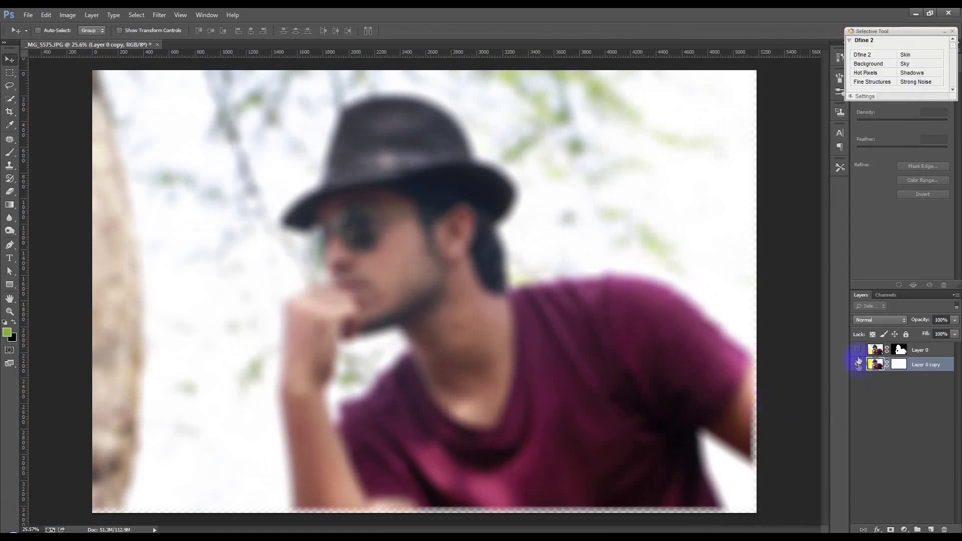
pyautogui.click(858, 350)
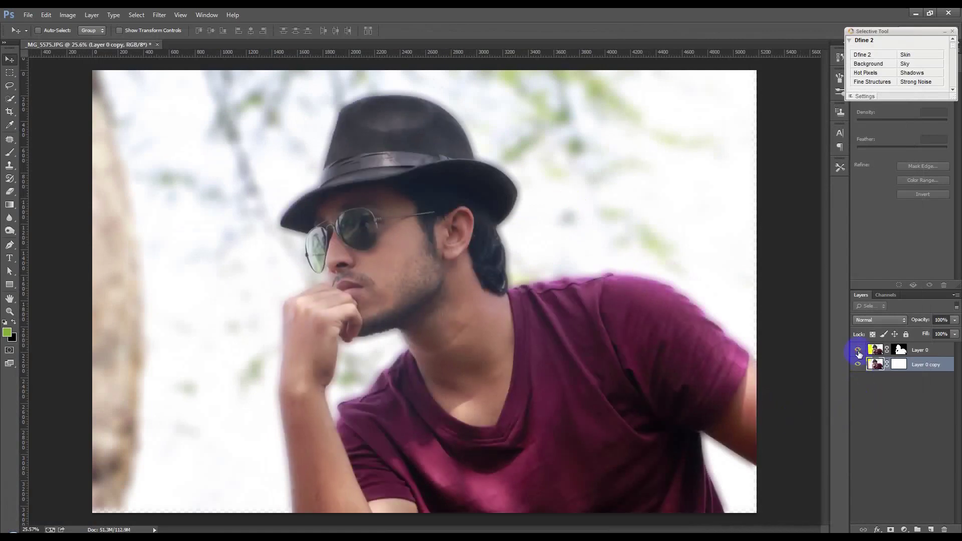
# Soften Layer 0 copy further with a Gaussian Blur of about 135 px radius
pyautogui.click(914, 354)
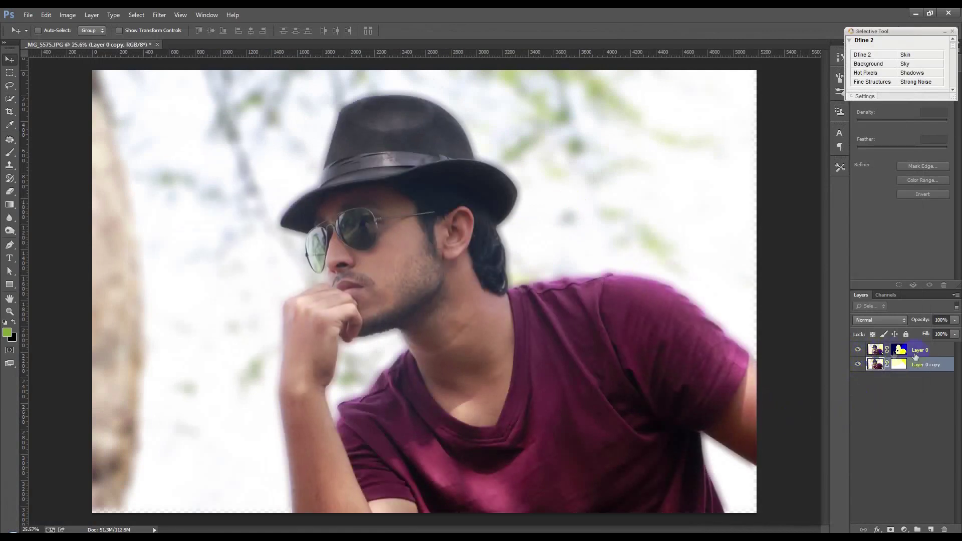
pyautogui.click(165, 21)
pyautogui.moveTo(180, 130)
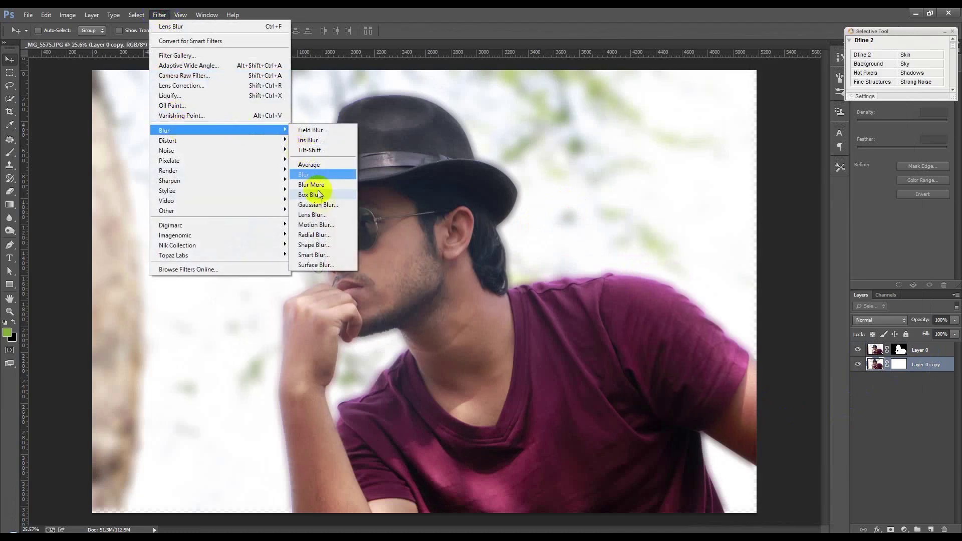
pyautogui.click(314, 204)
pyautogui.moveTo(673, 301); pyautogui.dragTo(703, 302)
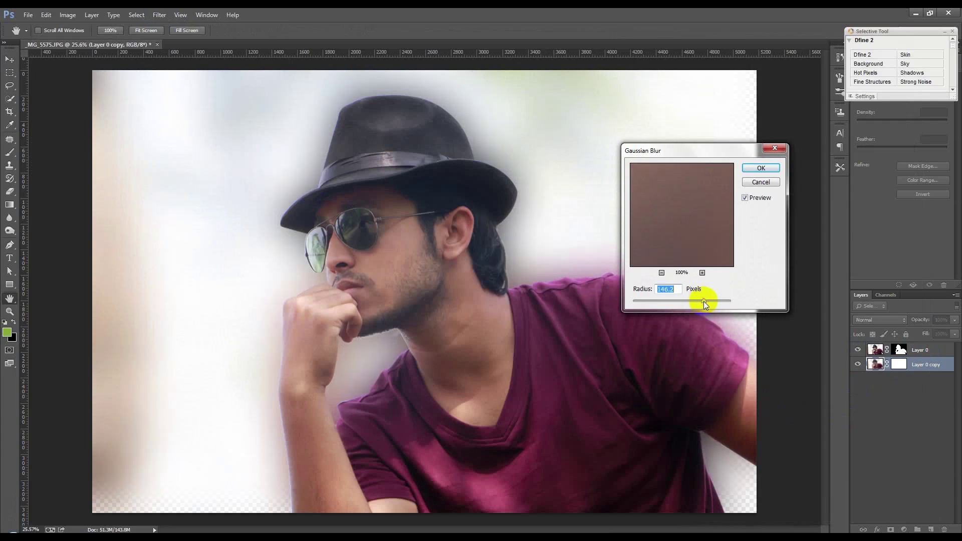
pyautogui.click(761, 169)
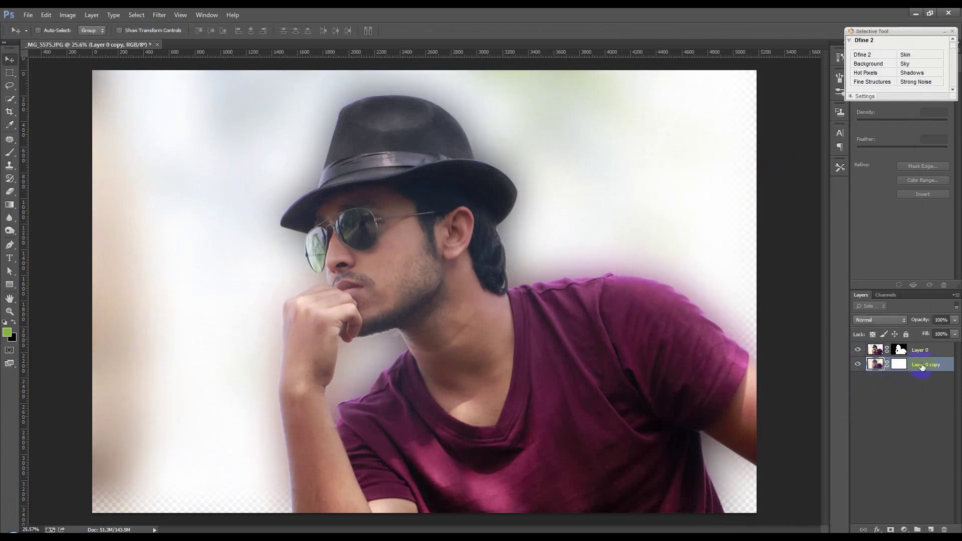
pyautogui.hotkey('ctrl', '0')
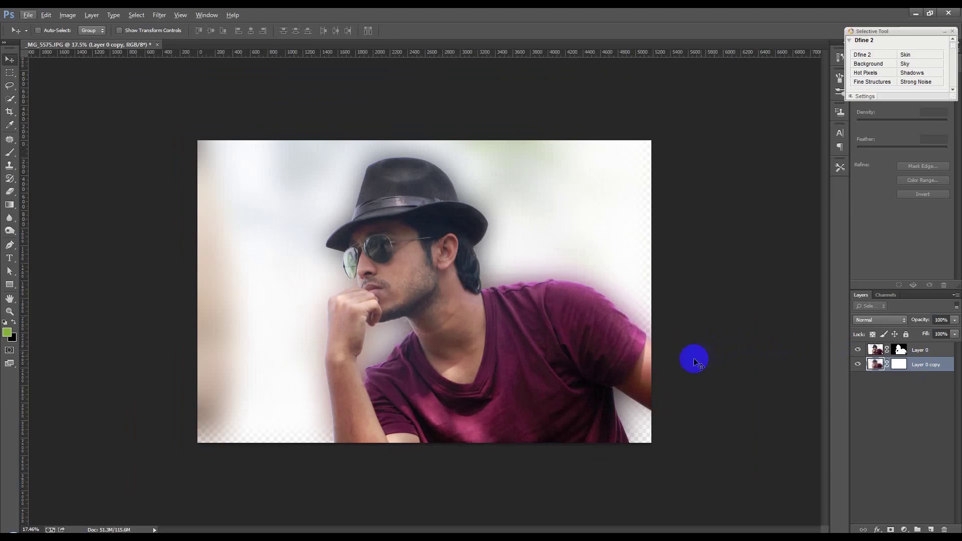
# Free-transform the blurred Layer 0 copy to enlarge it, commit, and hide Layer 0
pyautogui.hotkey('ctrl', 't')
pyautogui.moveTo(653, 445); pyautogui.dragTo(707, 475)
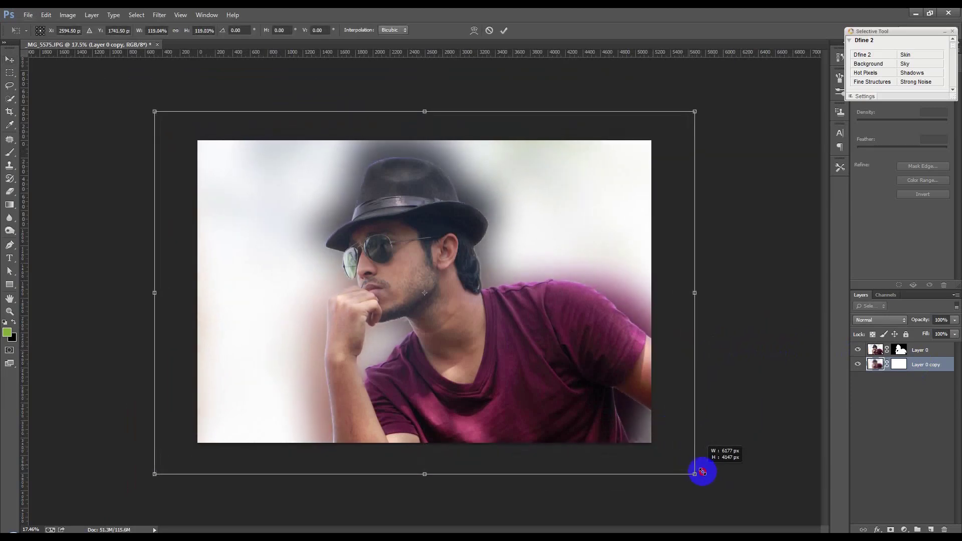
pyautogui.click(503, 31)
pyautogui.hotkey('ctrl', '0')
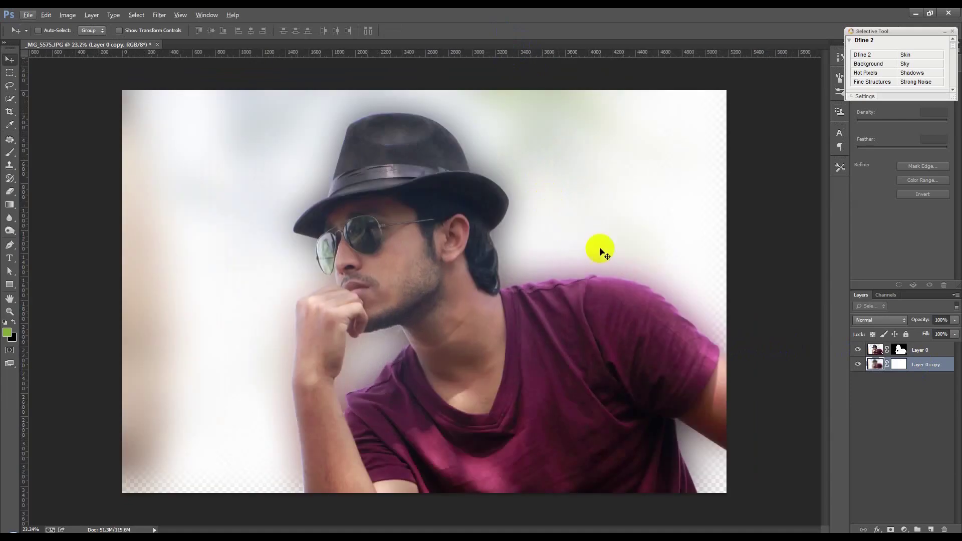
pyautogui.click(858, 349)
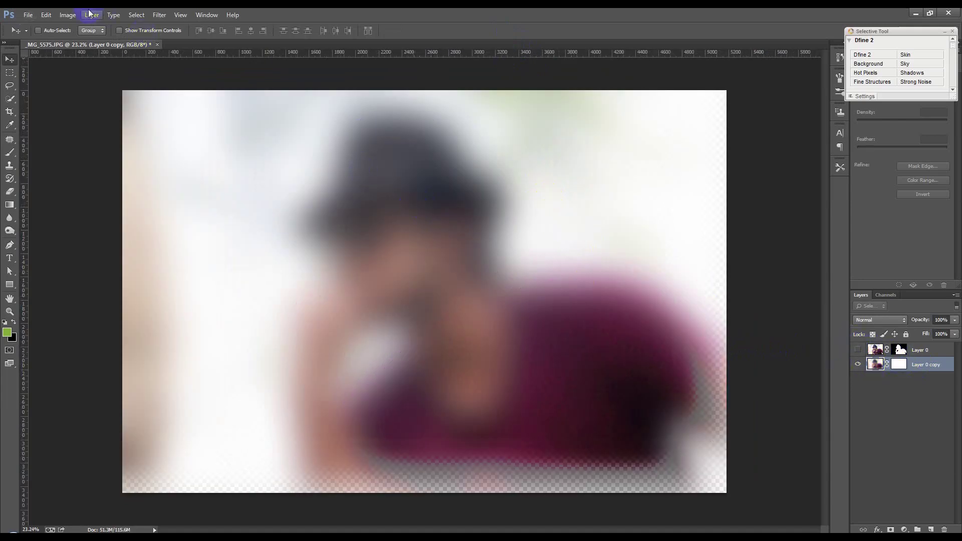
# Run Shadows/Highlights twice on the blurred copy (shadows 100), then show Layer 0 again
pyautogui.click(68, 15)
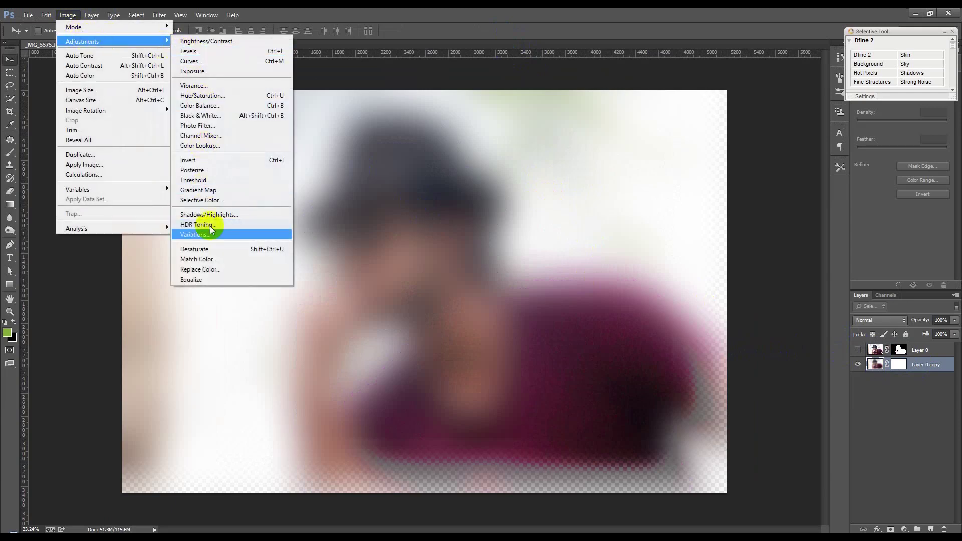
pyautogui.click(209, 215)
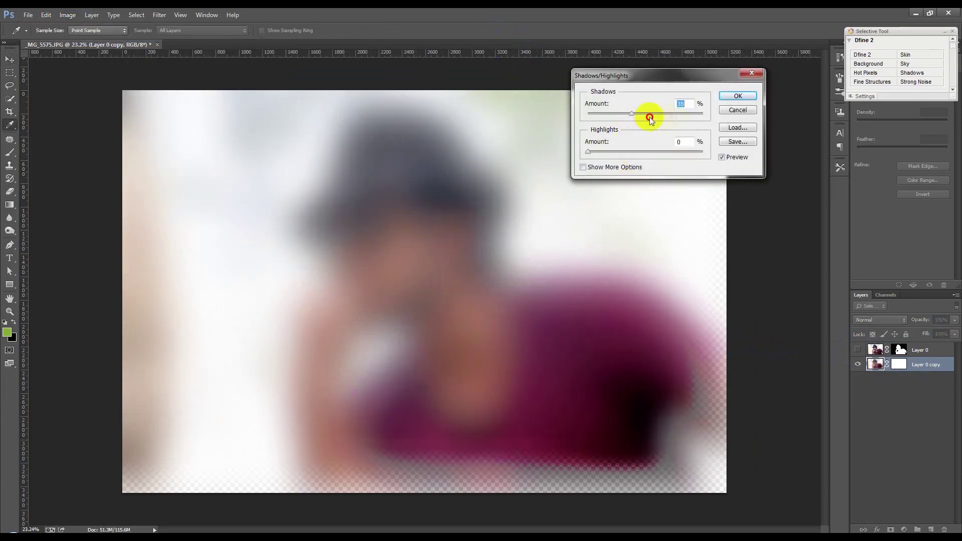
pyautogui.moveTo(649, 118); pyautogui.dragTo(719, 117)
pyautogui.click(736, 97)
pyautogui.click(67, 14)
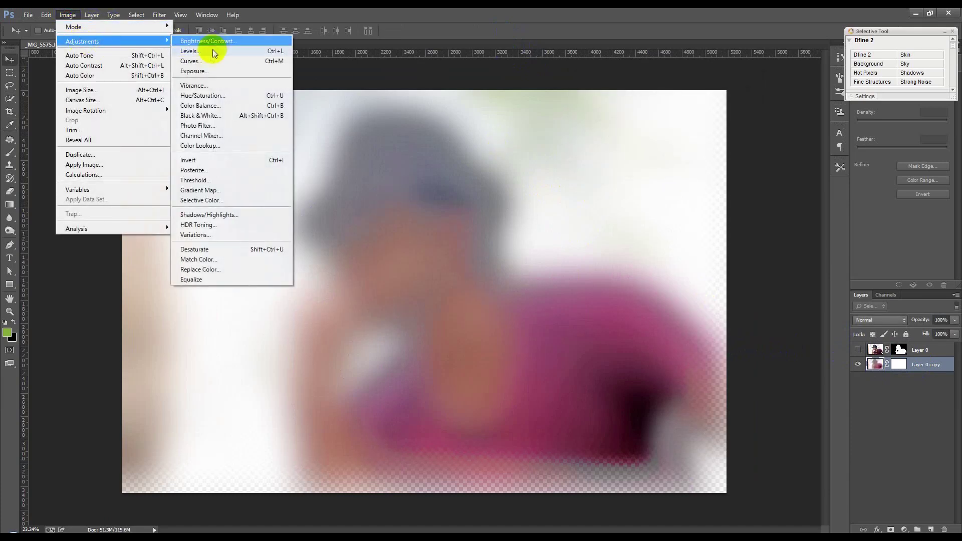
pyautogui.click(208, 214)
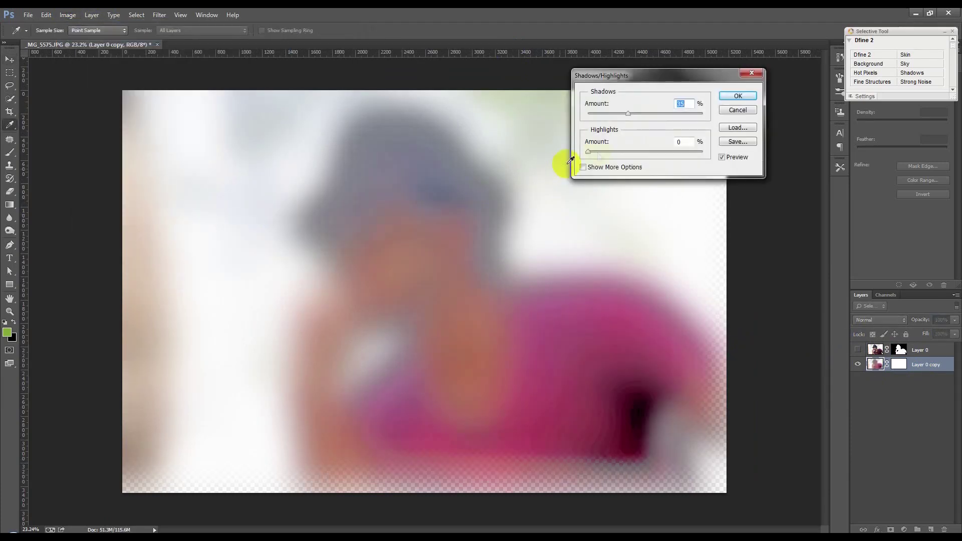
pyautogui.moveTo(628, 113); pyautogui.dragTo(701, 113)
pyautogui.click(737, 96)
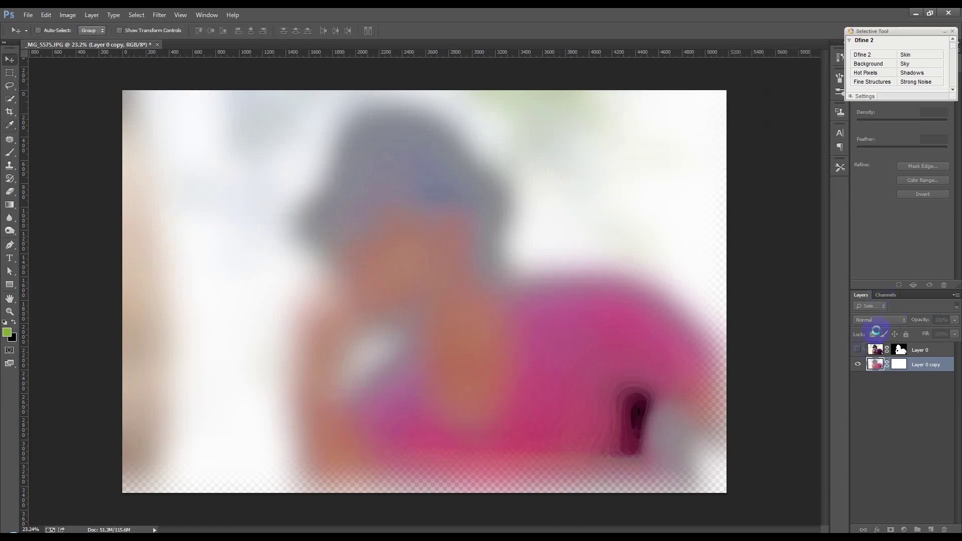
pyautogui.click(857, 350)
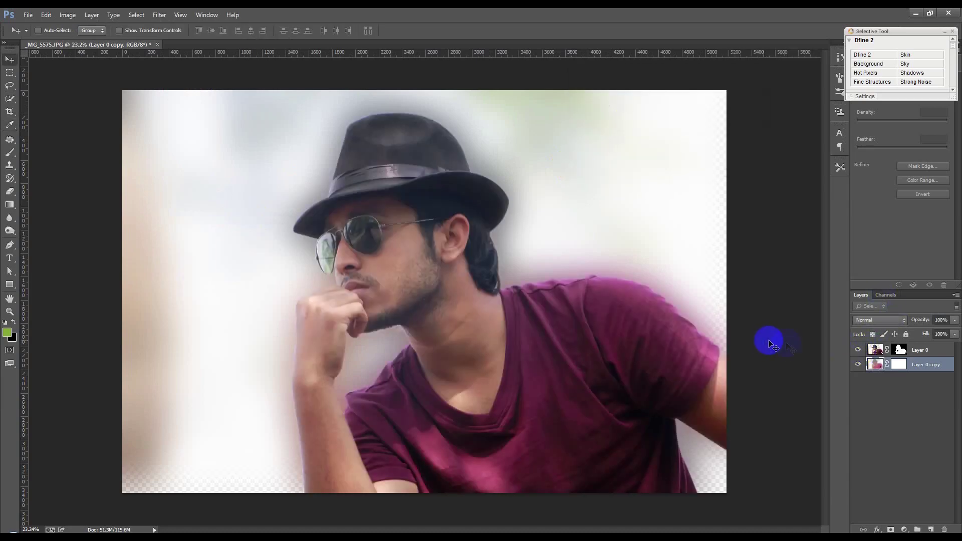
# Spot-heal the jaw blemishes, the dark mole and a face spot on Layer 0
pyautogui.click(919, 350)
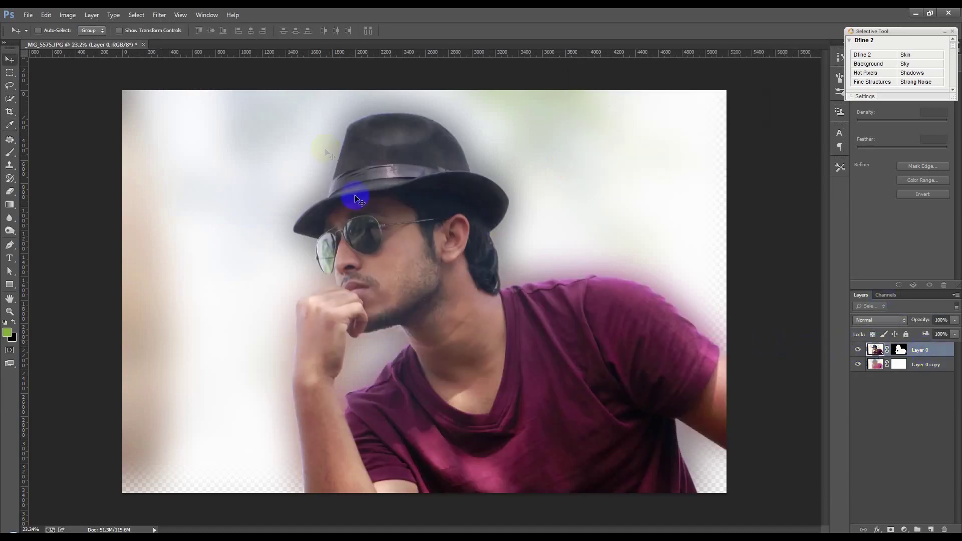
pyautogui.scroll(2, 361, 206)
pyautogui.scroll(2, 459, 337)
pyautogui.scroll(1, 520, 393)
pyautogui.scroll(2, 55, 188)
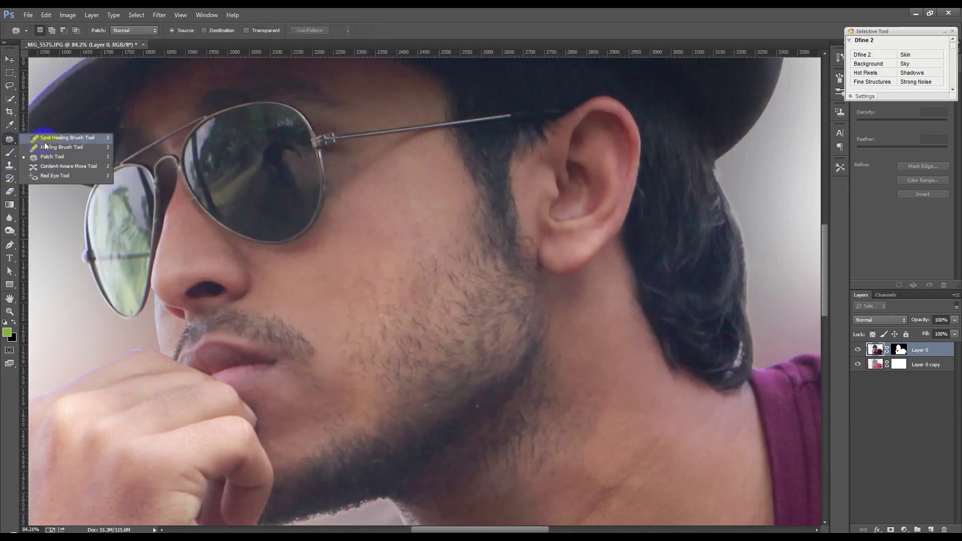
pyautogui.moveTo(9, 139); pyautogui.dragTo(55, 137)
pyautogui.moveTo(460, 408); pyautogui.dragTo(487, 411)
pyautogui.click(429, 408)
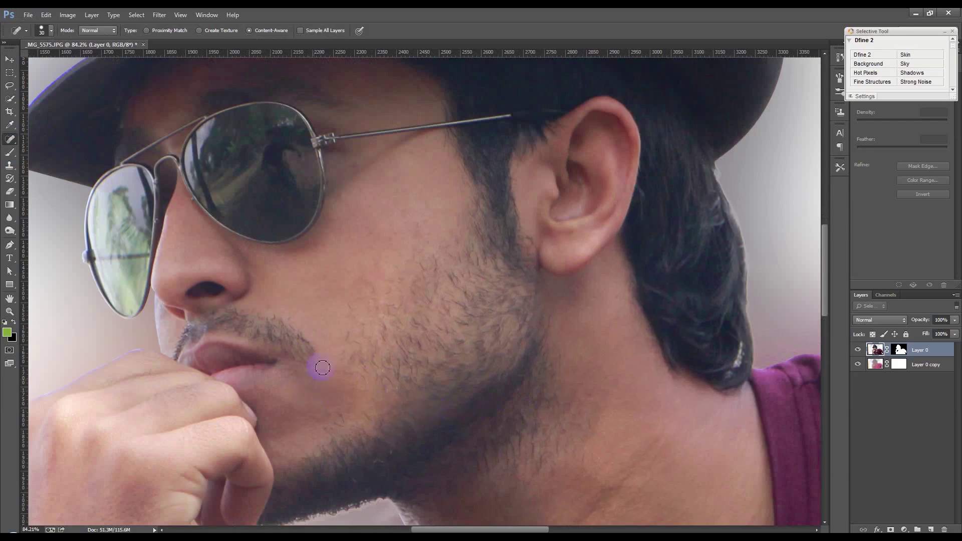
pyautogui.moveTo(383, 229); pyautogui.dragTo(405, 209)
pyautogui.click(278, 271)
pyautogui.hotkey('ctrl', '0')
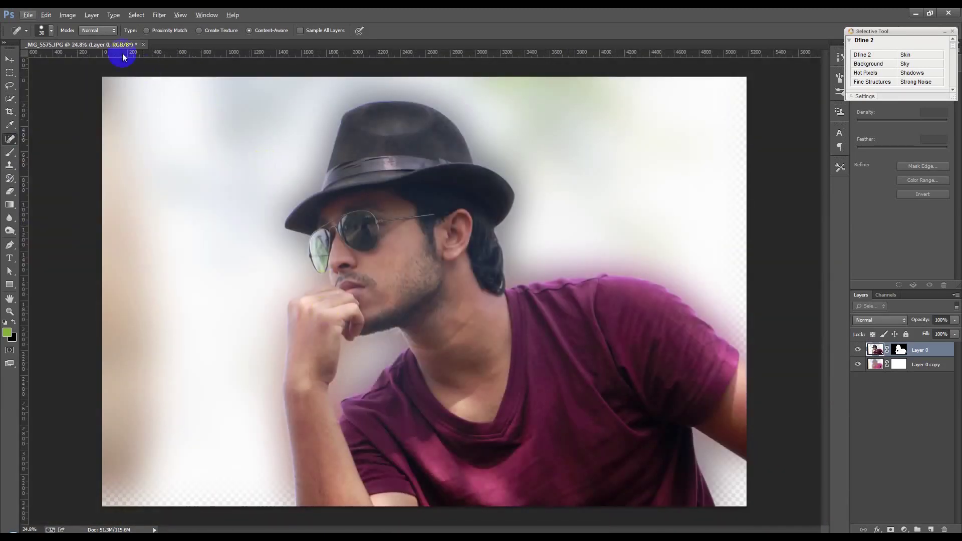
pyautogui.click(74, 11)
pyautogui.moveTo(83, 41)
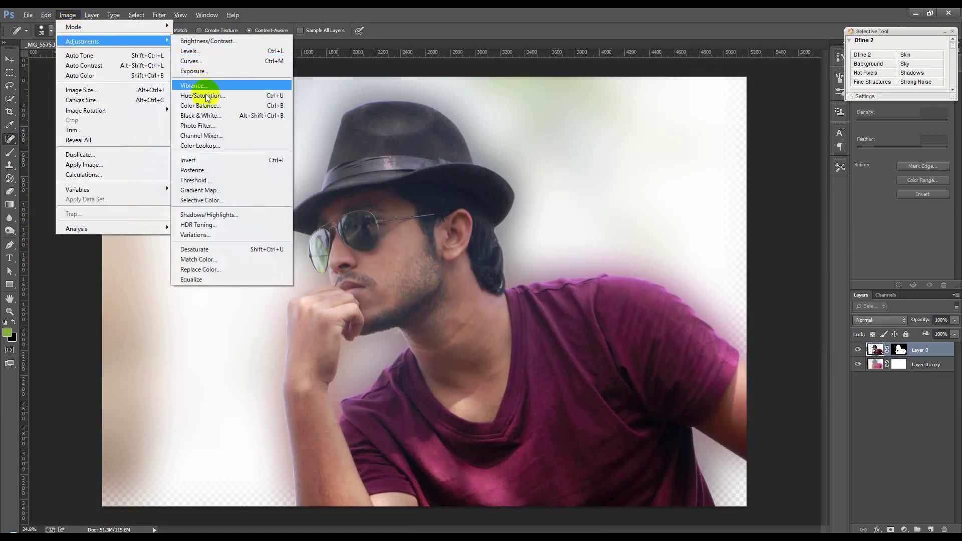
# Brighten Layer 0's shadows with Shadows/Highlights at Shadows Amount 23
pyautogui.click(208, 216)
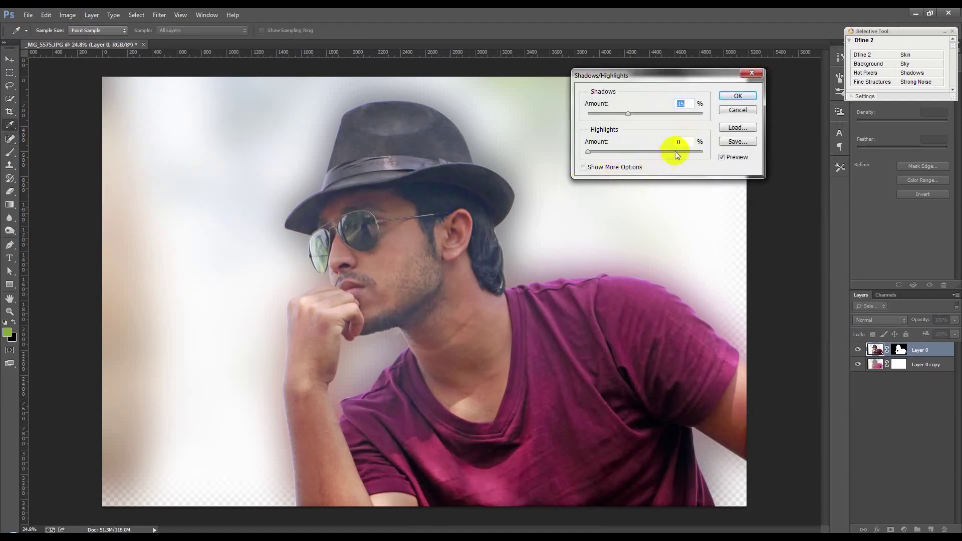
pyautogui.moveTo(627, 113); pyautogui.dragTo(621, 115)
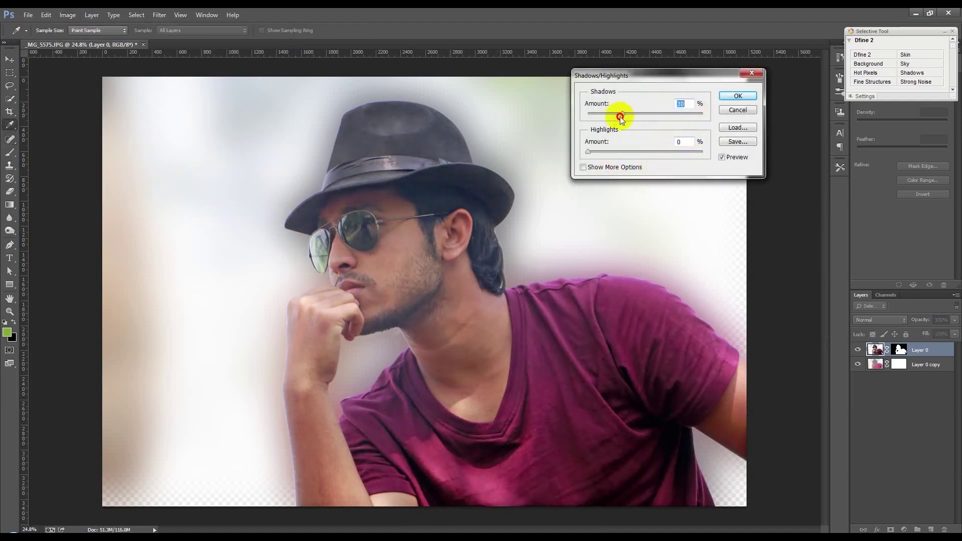
pyautogui.click(734, 96)
pyautogui.press('j')
pyautogui.press('v')
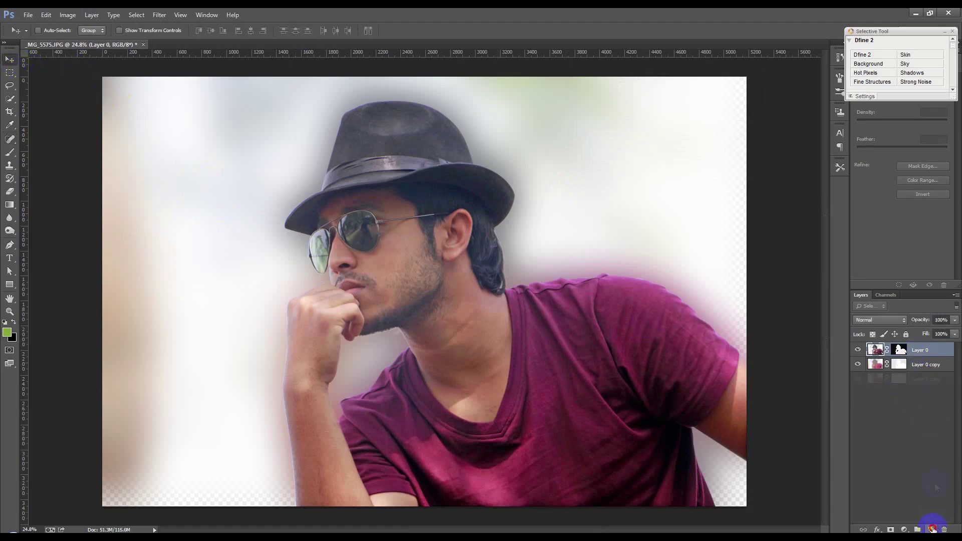
# Add a new bottom layer filled with near-white #f9fafb
pyautogui.click(932, 529)
pyautogui.moveTo(901, 350); pyautogui.dragTo(904, 399)
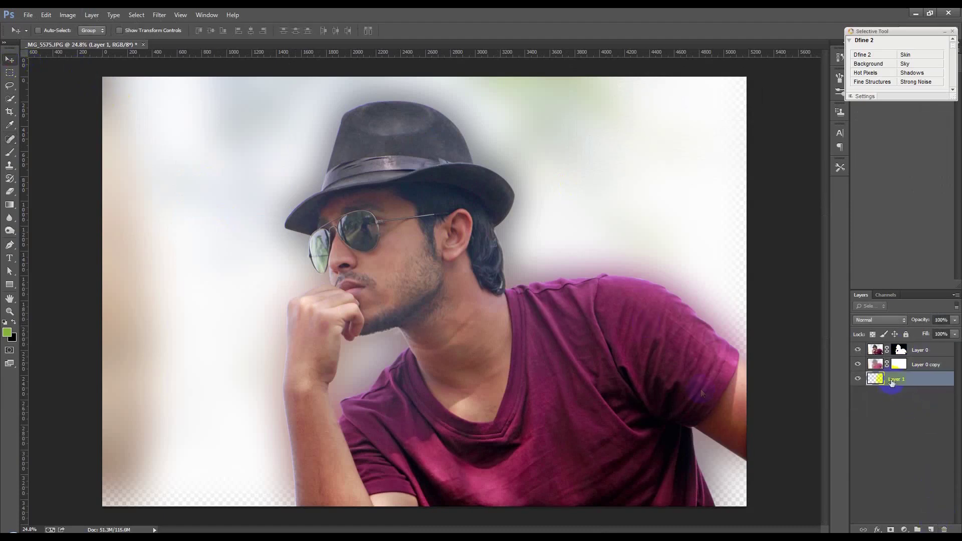
pyautogui.click(5, 322)
pyautogui.click(7, 333)
pyautogui.moveTo(189, 138); pyautogui.dragTo(176, 108)
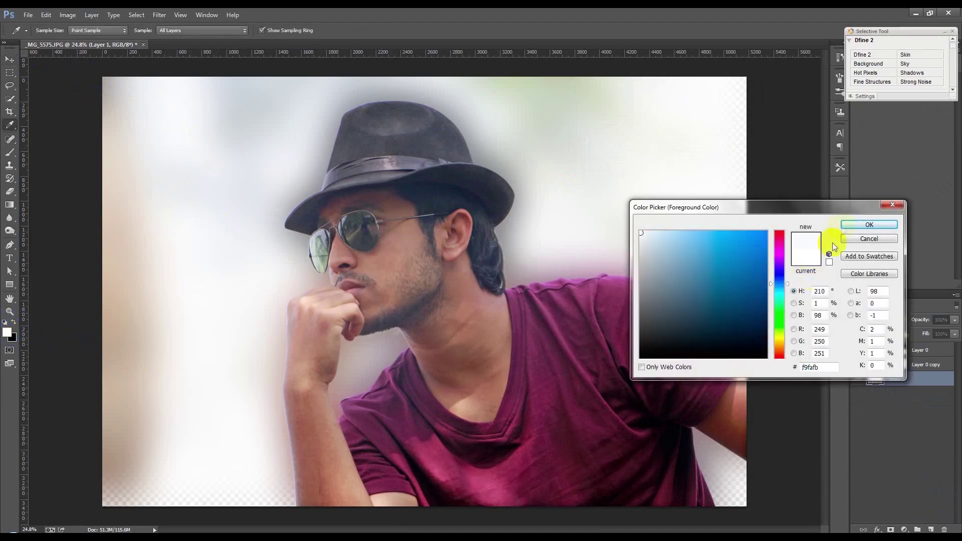
pyautogui.click(846, 224)
pyautogui.hotkey('alt', 'BackSpace')
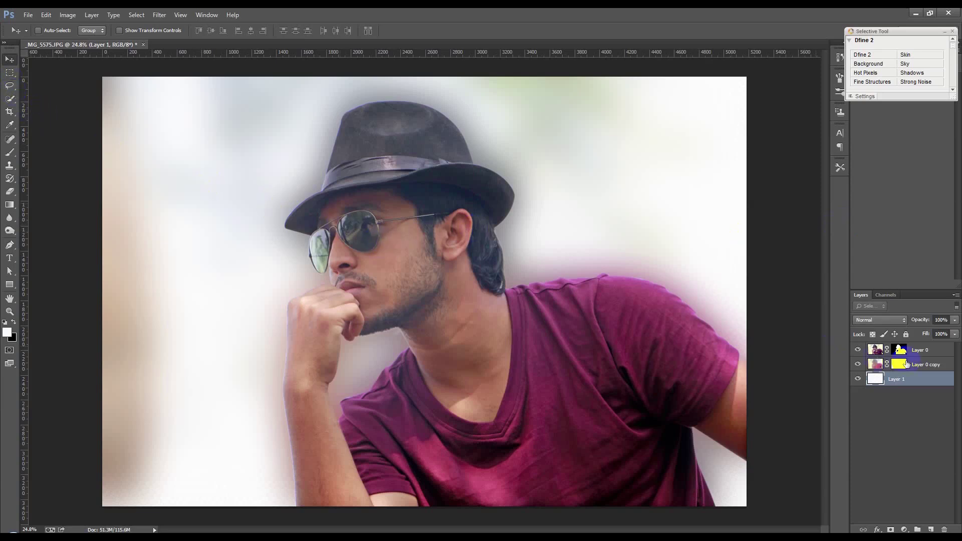
# Set Layer 0 copy's opacity to 50%
pyautogui.click(926, 365)
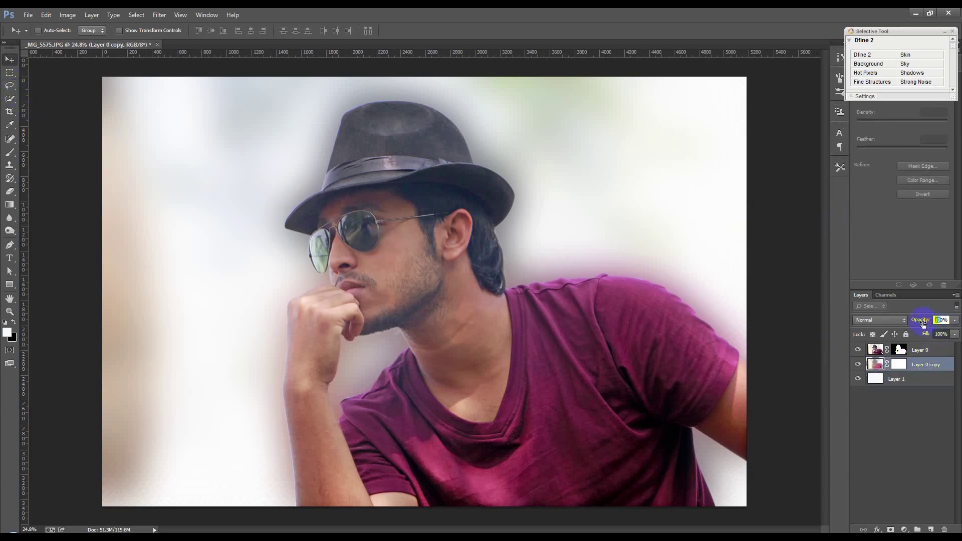
pyautogui.write('50')
pyautogui.press('Return')
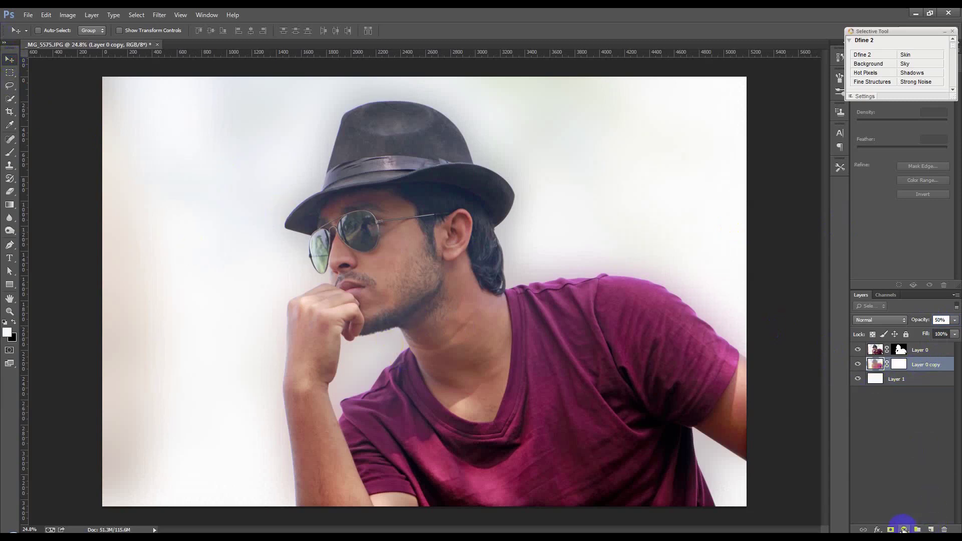
# Add a Gradient Fill layer using a black-to-white gradient in Radial style
pyautogui.click(903, 529)
pyautogui.click(875, 324)
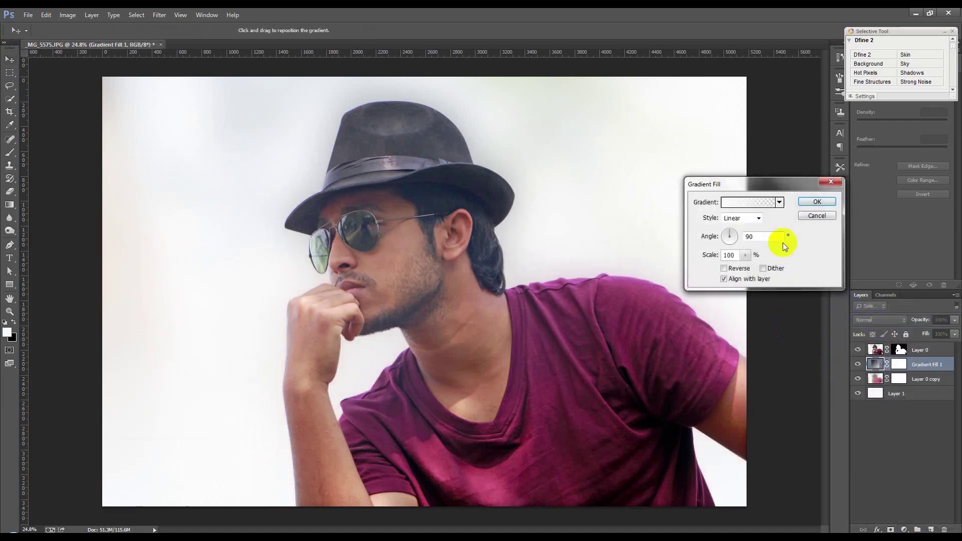
pyautogui.click(778, 202)
pyautogui.click(734, 222)
pyautogui.click(701, 222)
pyautogui.click(729, 209)
pyautogui.click(742, 218)
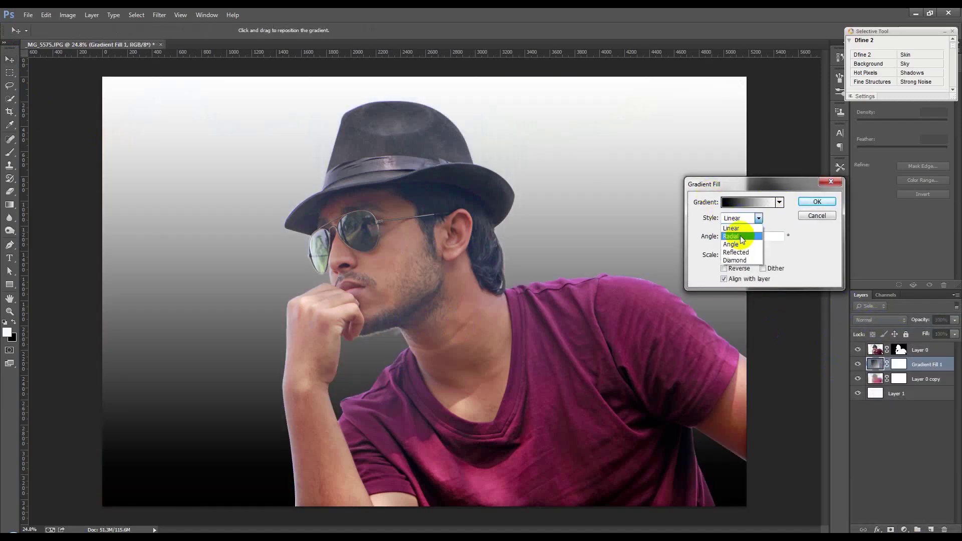
pyautogui.click(740, 236)
pyautogui.click(752, 202)
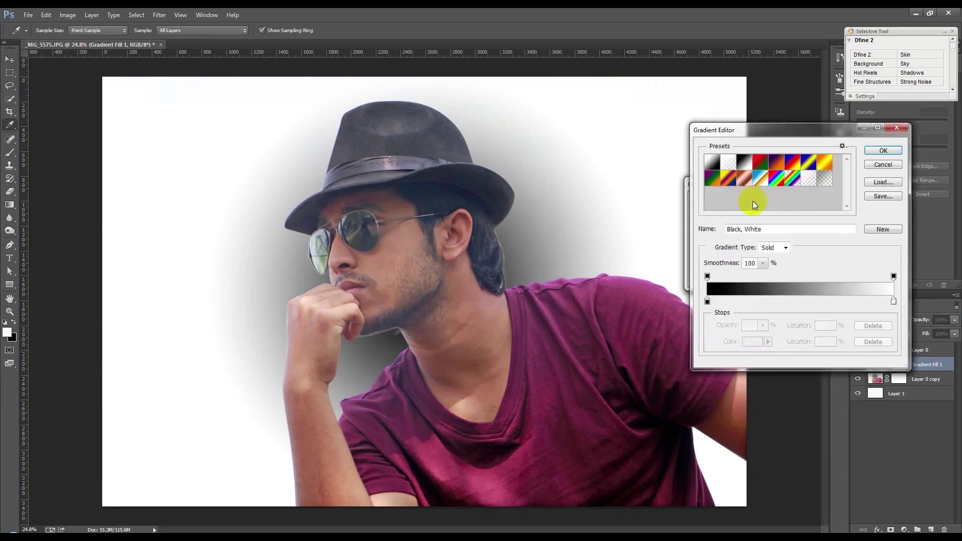
# Set the gradient's right stop colour to teal 0a808b
pyautogui.doubleClick(893, 301)
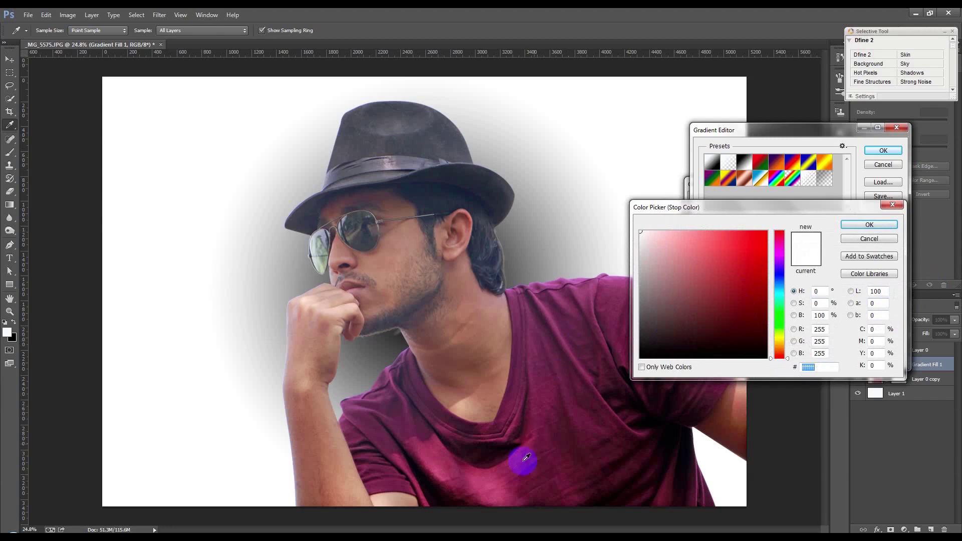
pyautogui.click(493, 495)
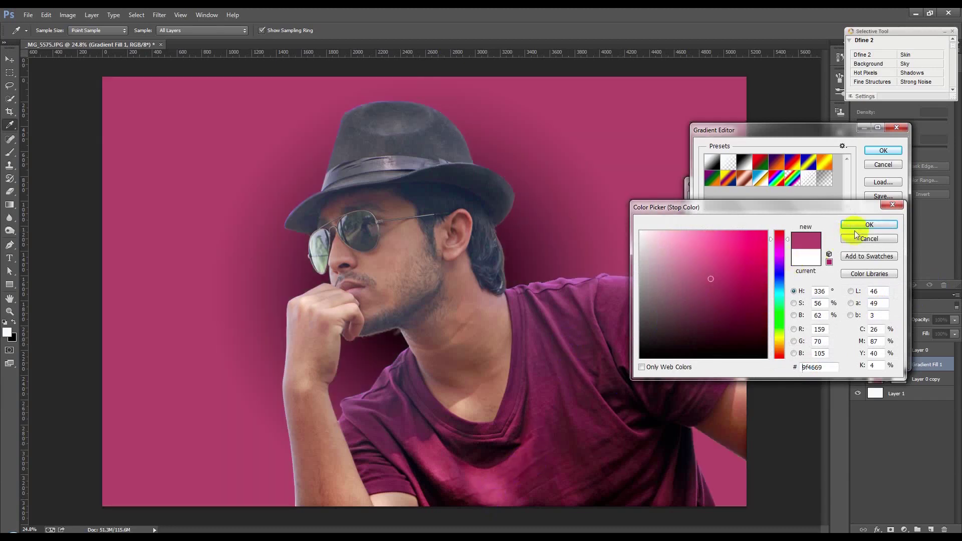
pyautogui.moveTo(651, 452)
pyautogui.mouseDown()
pyautogui.moveTo(640, 457)
pyautogui.moveTo(644, 414)
pyautogui.mouseUp()
pyautogui.click(711, 329)
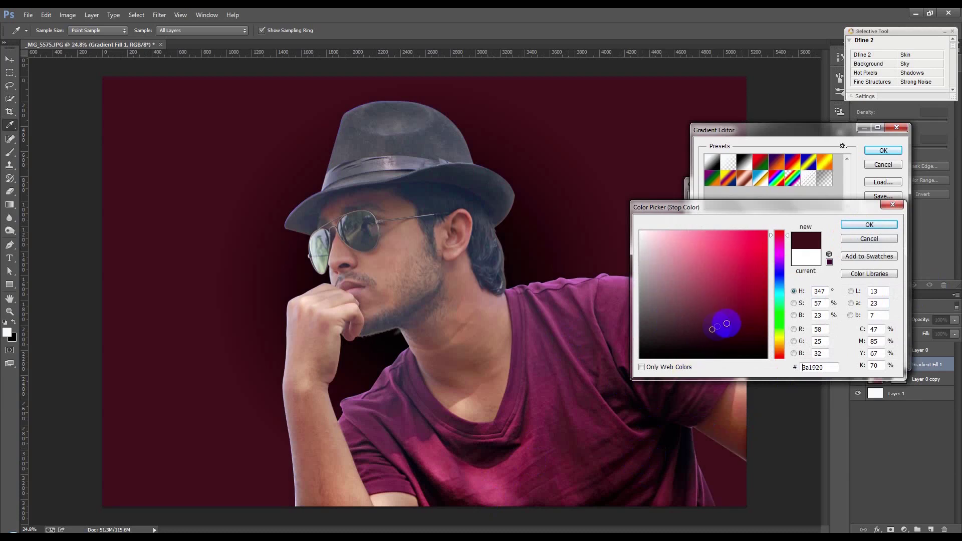
pyautogui.click(781, 295)
pyautogui.moveTo(741, 280); pyautogui.dragTo(757, 288)
pyautogui.click(862, 229)
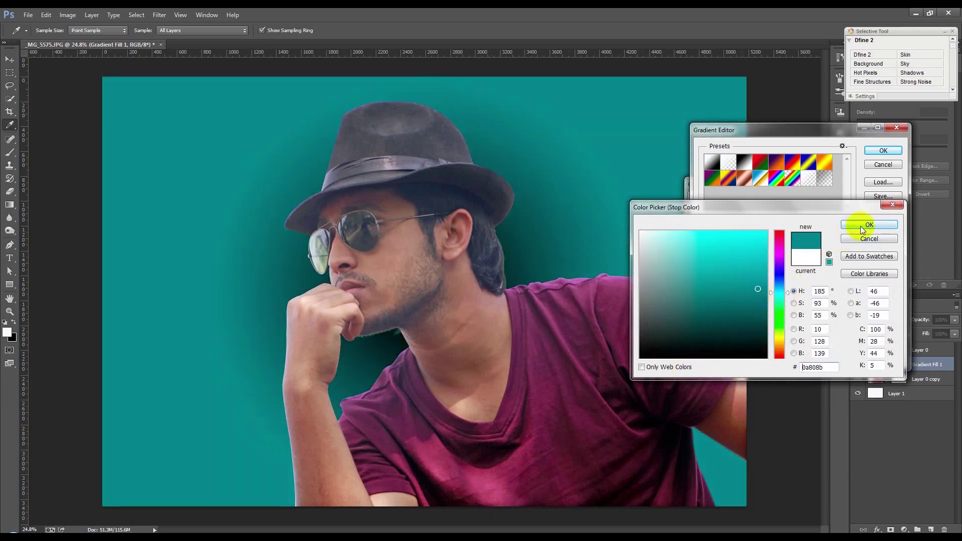
# Set the left stop colour to peach f3c1a7 and confirm the gradient
pyautogui.doubleClick(708, 302)
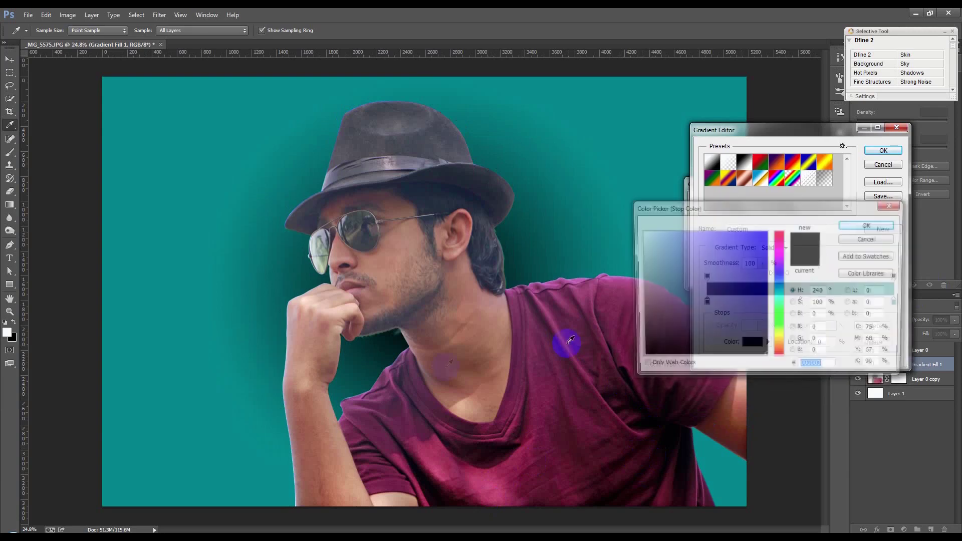
pyautogui.click(339, 305)
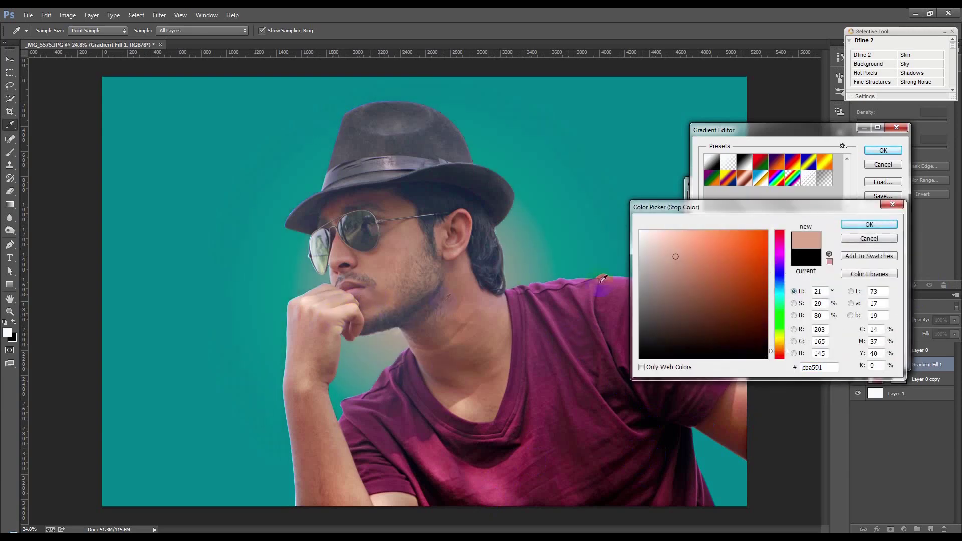
pyautogui.click(679, 237)
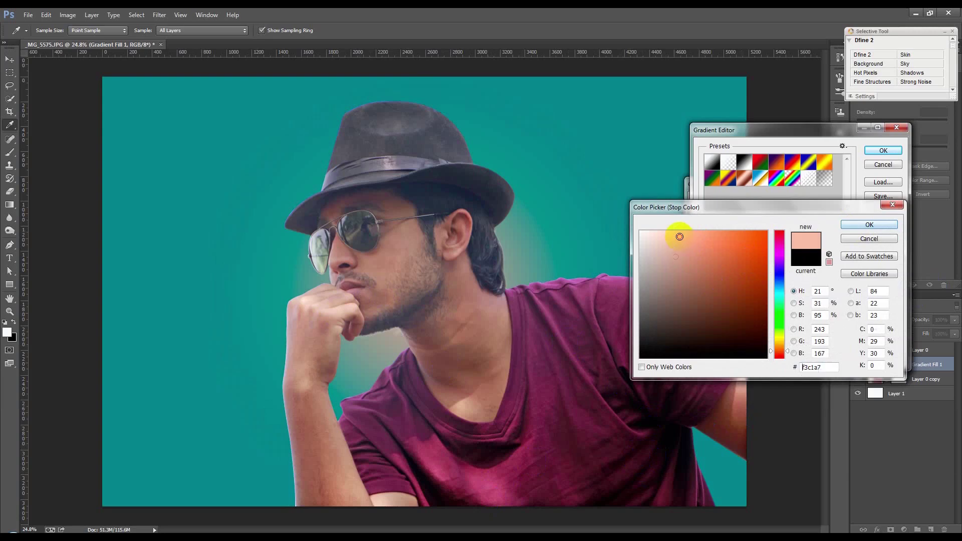
pyautogui.click(868, 225)
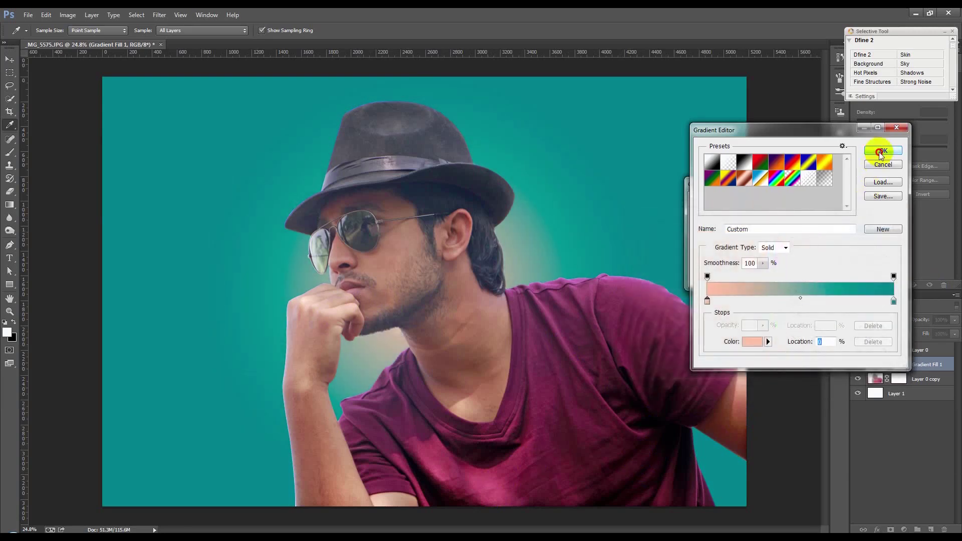
pyautogui.click(883, 150)
# Adjust the radial gradient's scale and apply the gradient fill
pyautogui.moveTo(745, 255); pyautogui.dragTo(762, 268)
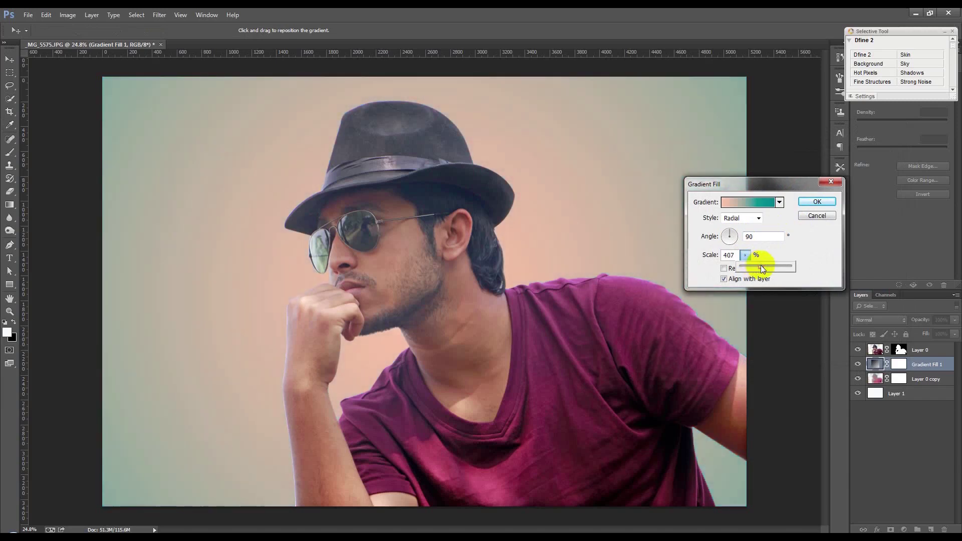
pyautogui.moveTo(762, 269); pyautogui.dragTo(757, 271)
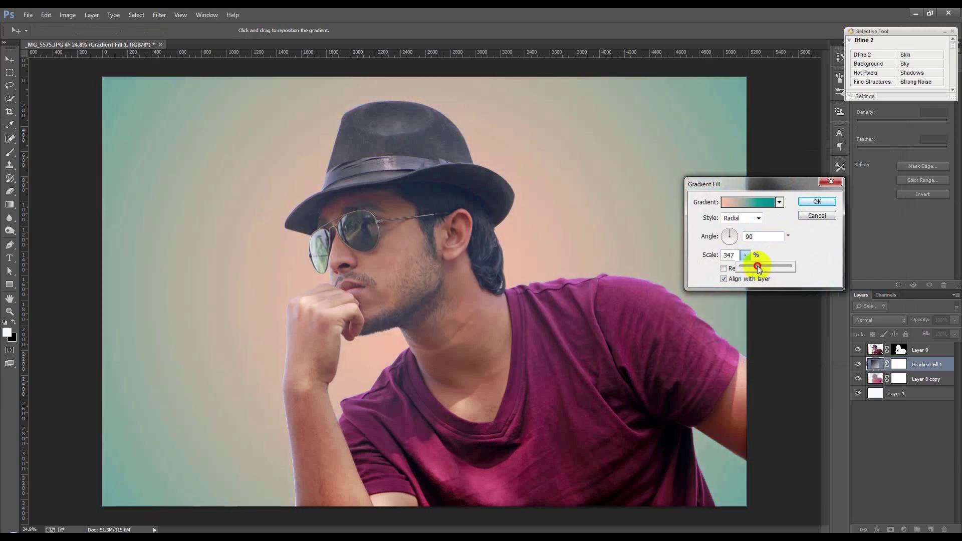
pyautogui.click(806, 204)
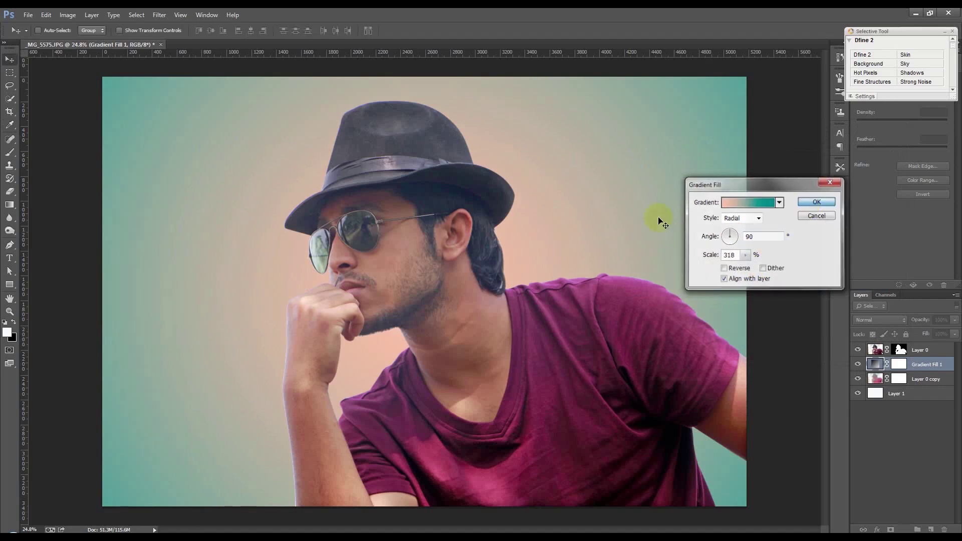
# Move the man on Layer 0 about 818 px to the right
pyautogui.click(918, 351)
pyautogui.moveTo(596, 344); pyautogui.dragTo(703, 348)
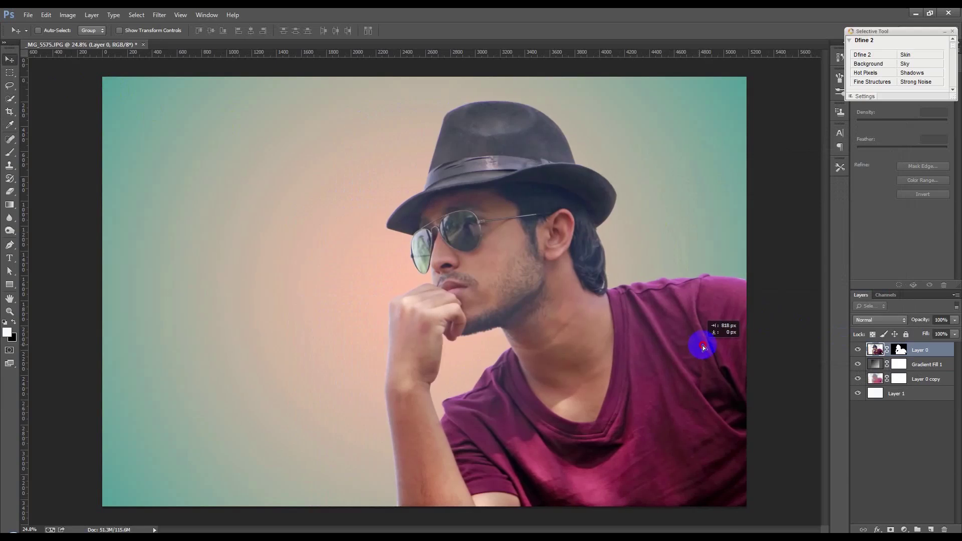
pyautogui.moveTo(702, 348); pyautogui.dragTo(715, 346)
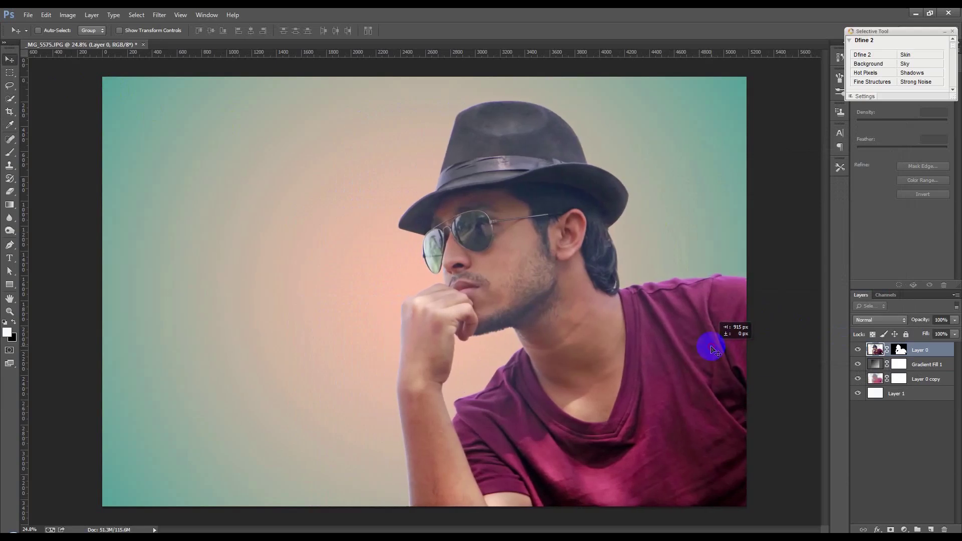
# Reopen Gradient Fill 1, set Scale to 300% and Angle to 65°, and reposition its centre
pyautogui.click(926, 366)
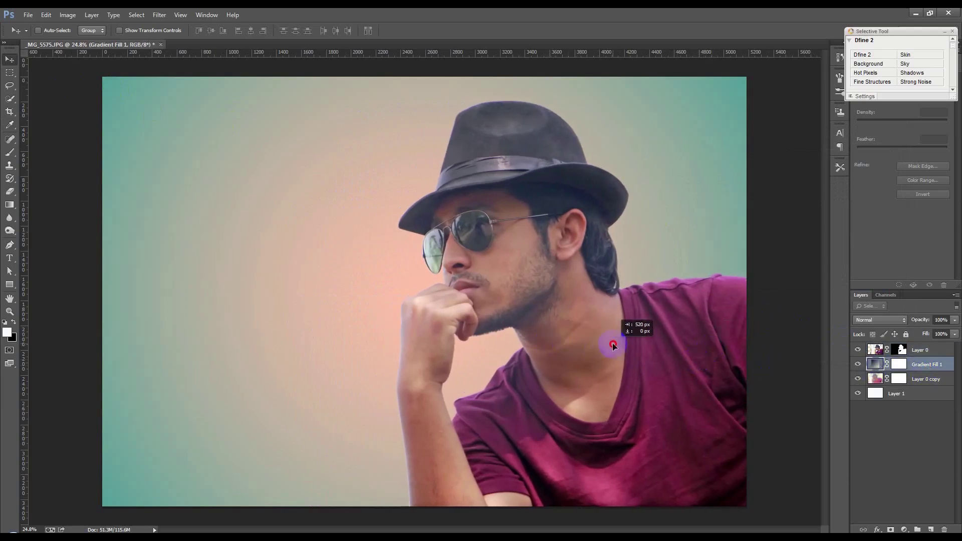
pyautogui.doubleClick(874, 365)
pyautogui.moveTo(501, 317); pyautogui.dragTo(554, 322)
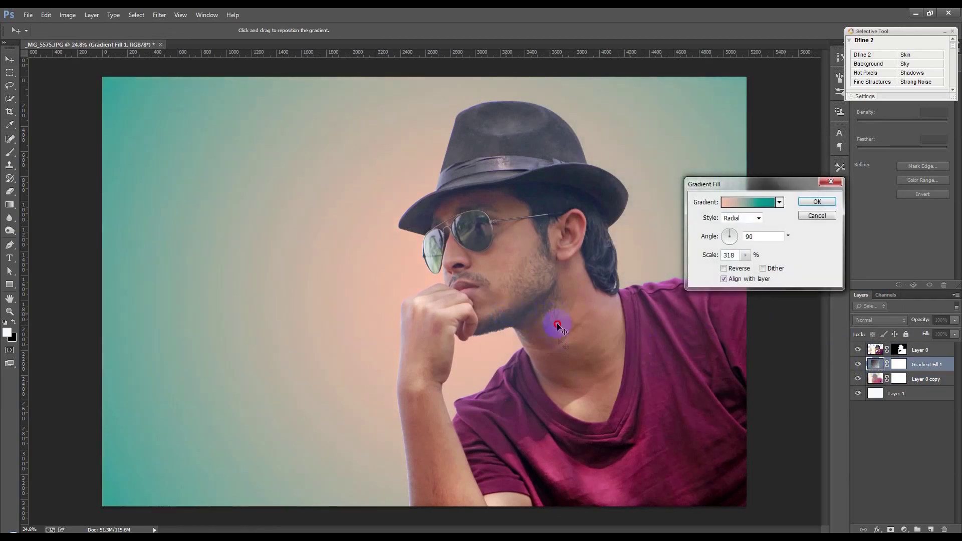
pyautogui.click(732, 232)
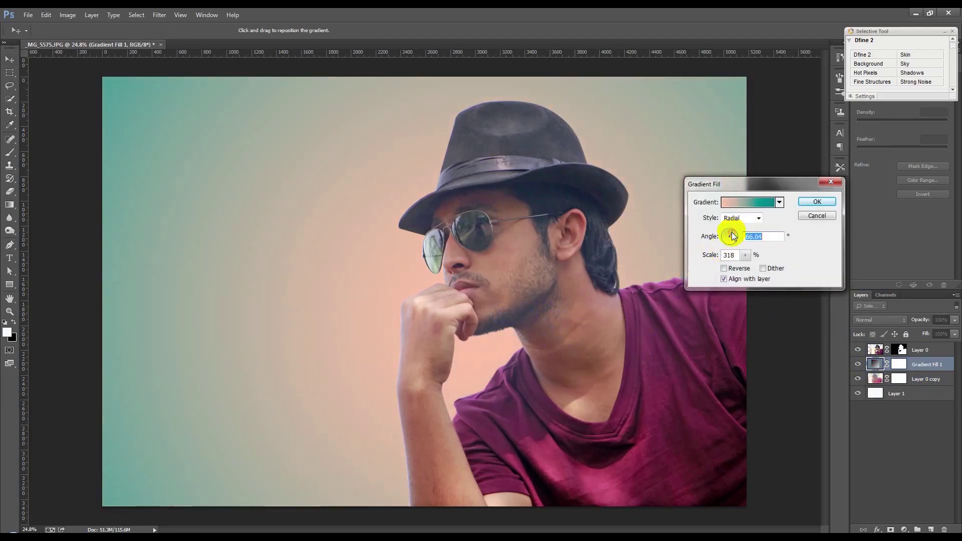
pyautogui.doubleClick(729, 255)
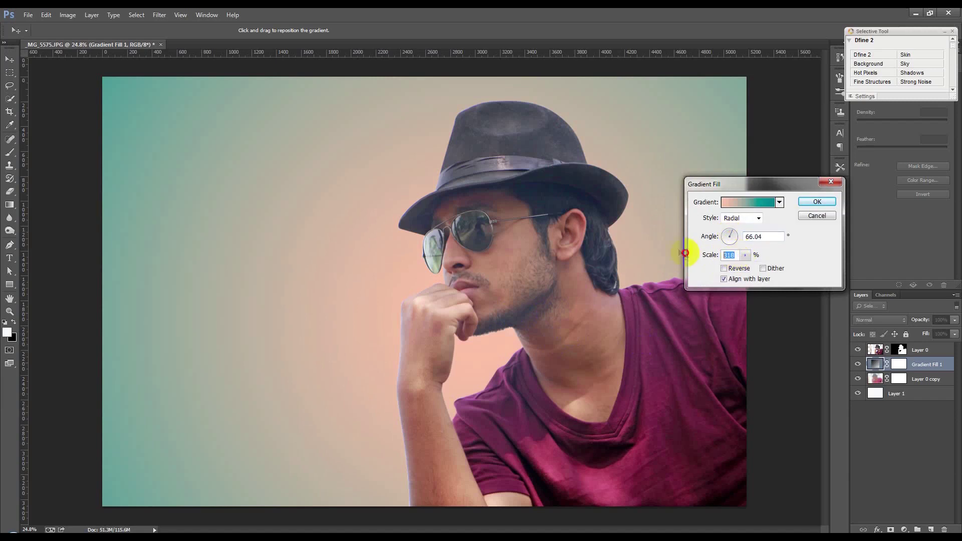
pyautogui.write('300')
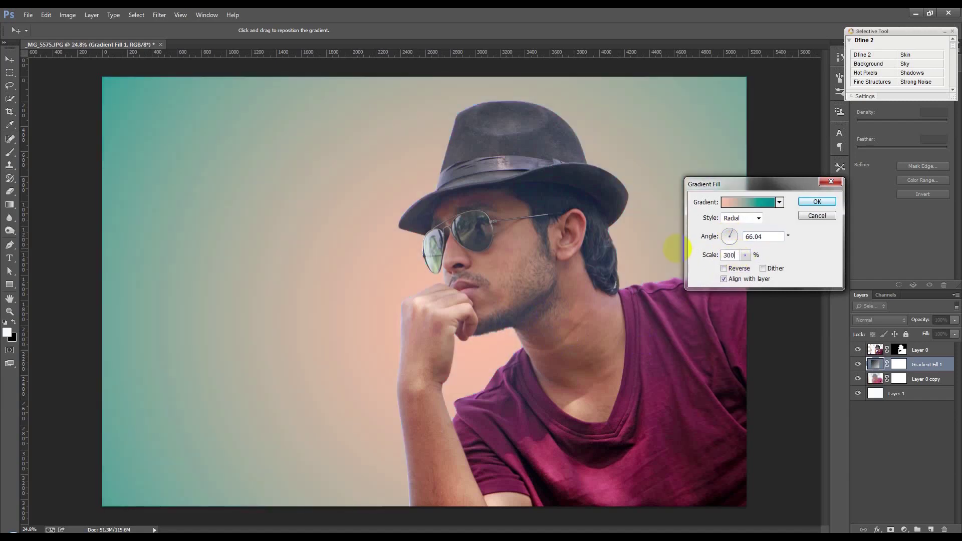
pyautogui.click(776, 241)
pyautogui.write('65')
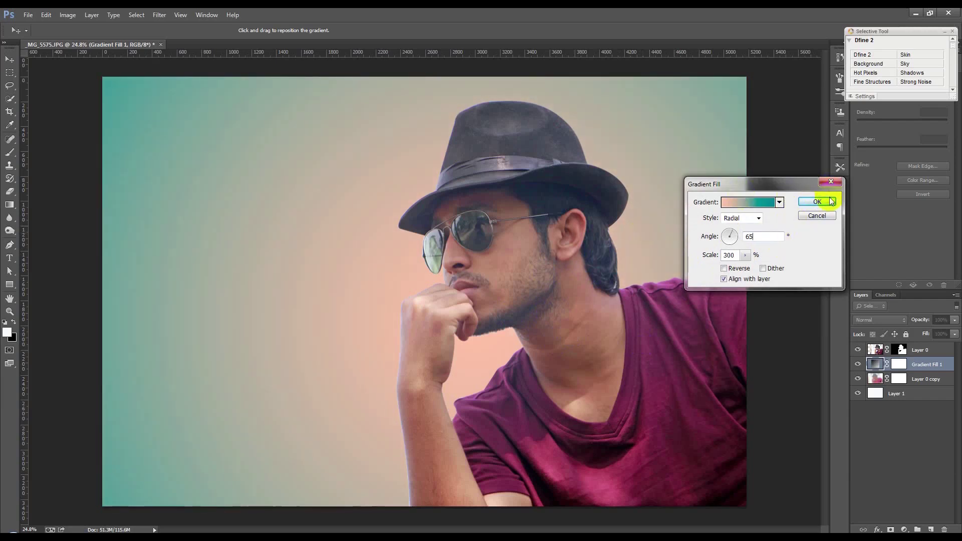
pyautogui.moveTo(541, 237)
pyautogui.mouseDown()
pyautogui.moveTo(526, 322)
pyautogui.moveTo(518, 237)
pyautogui.moveTo(551, 233)
pyautogui.moveTo(546, 240)
pyautogui.mouseUp()
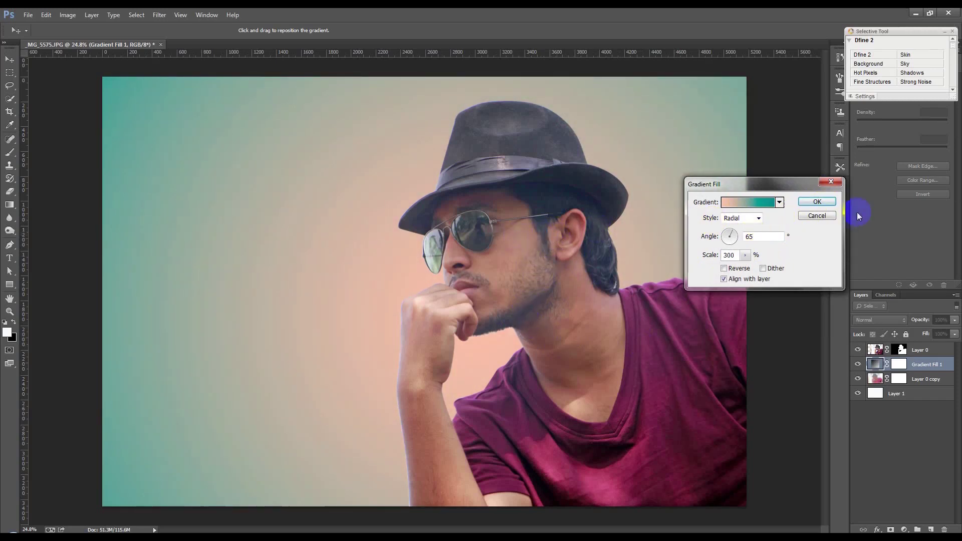
# Commit the gradient, raise Gradient Fill 1 opacity to 76%, then open Image Size
pyautogui.click(816, 202)
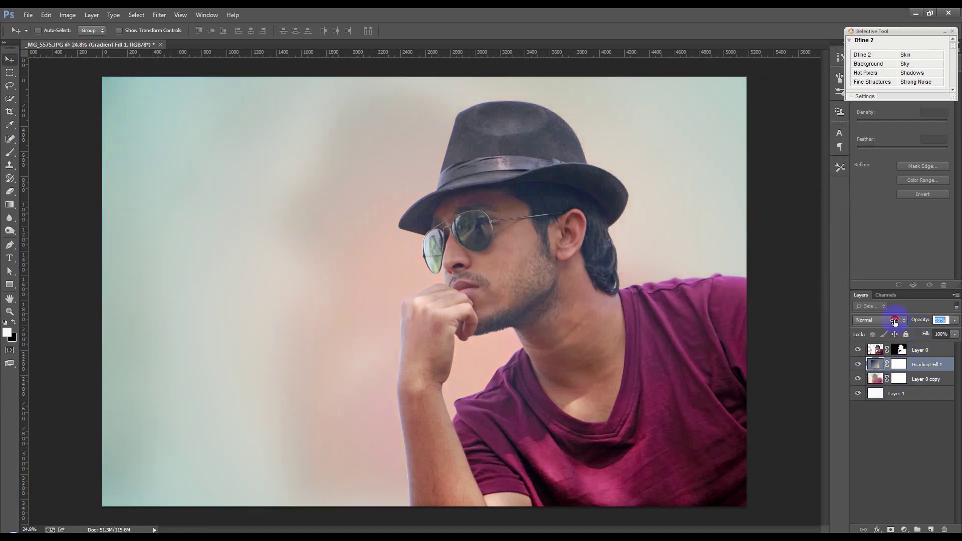
pyautogui.moveTo(900, 322); pyautogui.dragTo(905, 322)
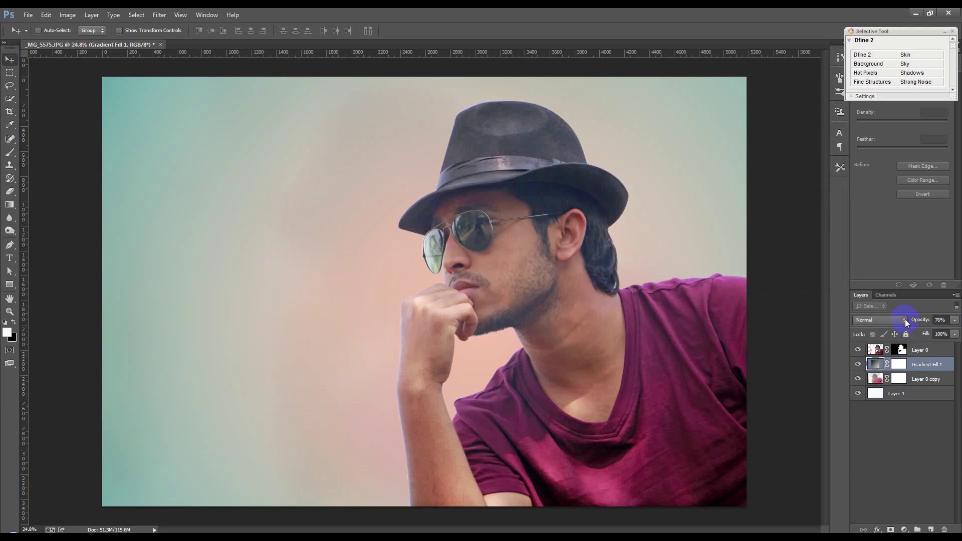
pyautogui.click(926, 354)
pyautogui.click(71, 18)
pyautogui.click(85, 149)
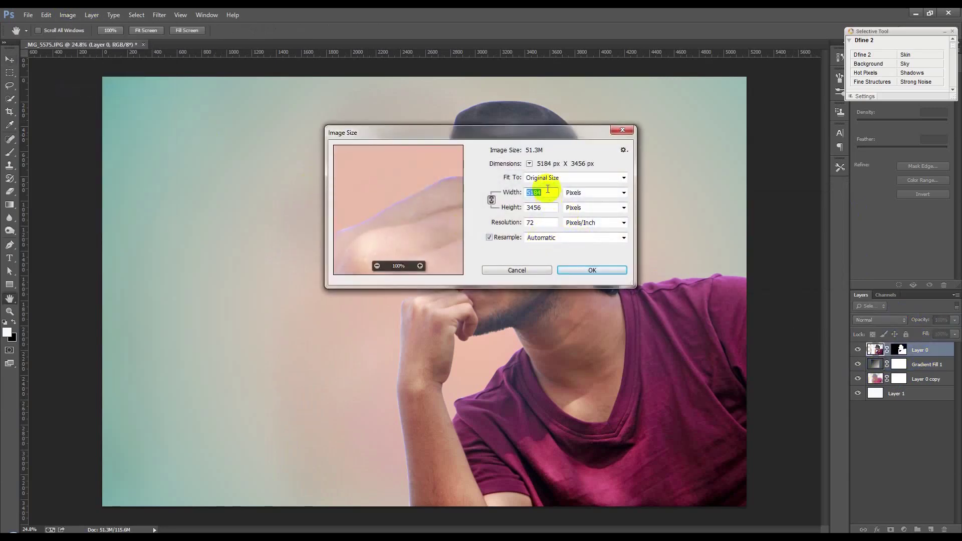
# Resize the image to 1920 px wide (1920 × 1280) and fit it on screen
pyautogui.write('1920')
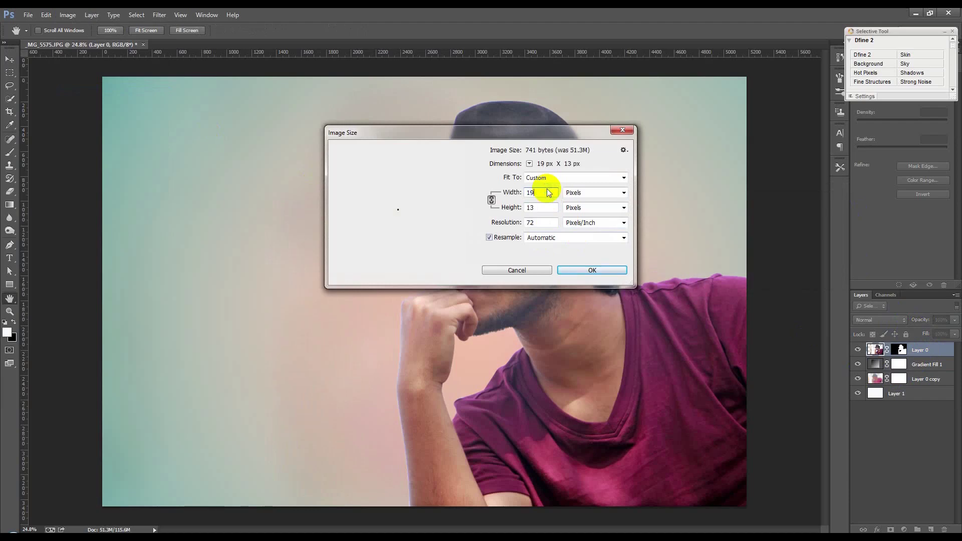
pyautogui.click(581, 271)
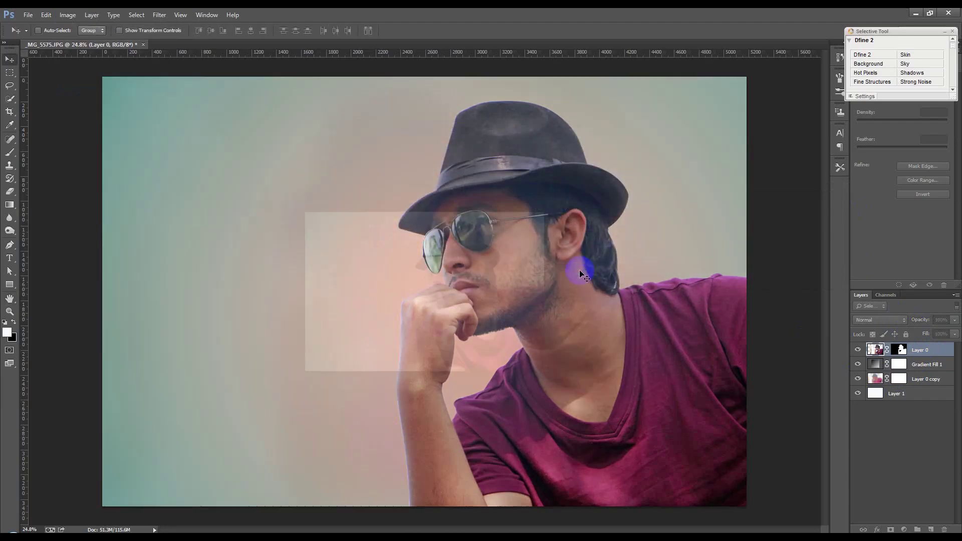
pyautogui.hotkey('ctrl', '0')
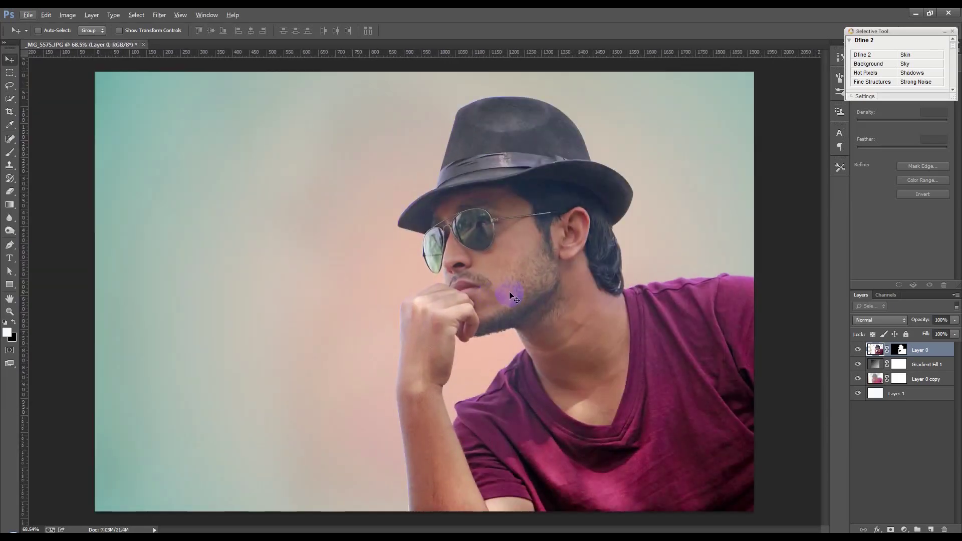
pyautogui.scroll(-4, 90, 185)
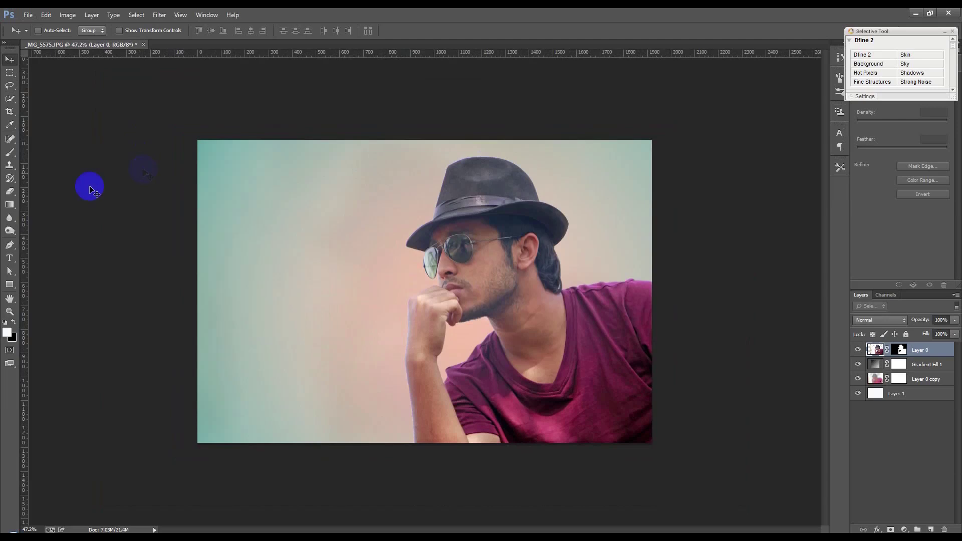
pyautogui.click(9, 111)
# Widen the 16:9 crop box leftward, reposition the photo inside it, and commit the 1920 × 1080 crop
pyautogui.click(194, 162)
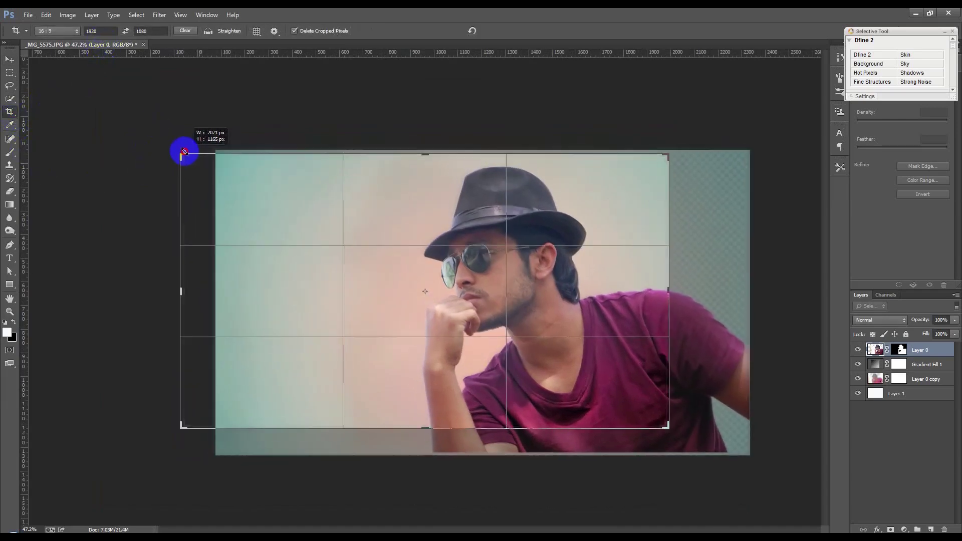
pyautogui.moveTo(199, 168); pyautogui.dragTo(178, 153)
pyautogui.moveTo(179, 430); pyautogui.dragTo(159, 448)
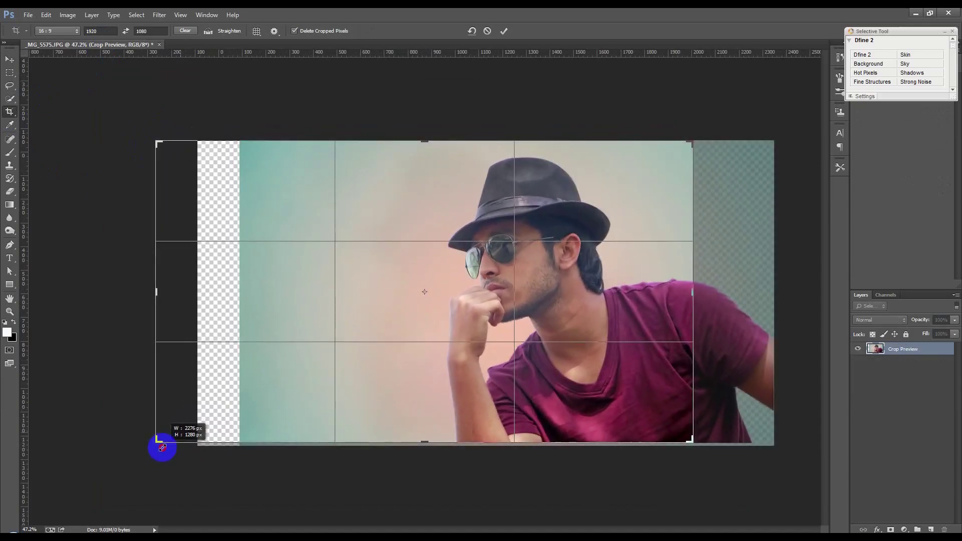
pyautogui.moveTo(159, 448); pyautogui.dragTo(160, 447)
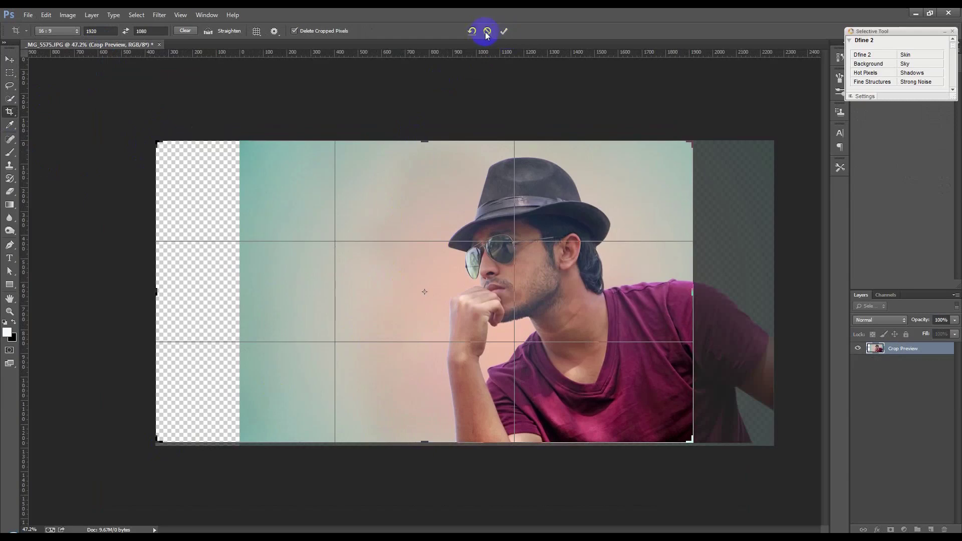
pyautogui.moveTo(644, 320); pyautogui.dragTo(613, 318)
pyautogui.moveTo(592, 321)
pyautogui.mouseDown()
pyautogui.moveTo(581, 324)
pyautogui.moveTo(609, 323)
pyautogui.mouseUp()
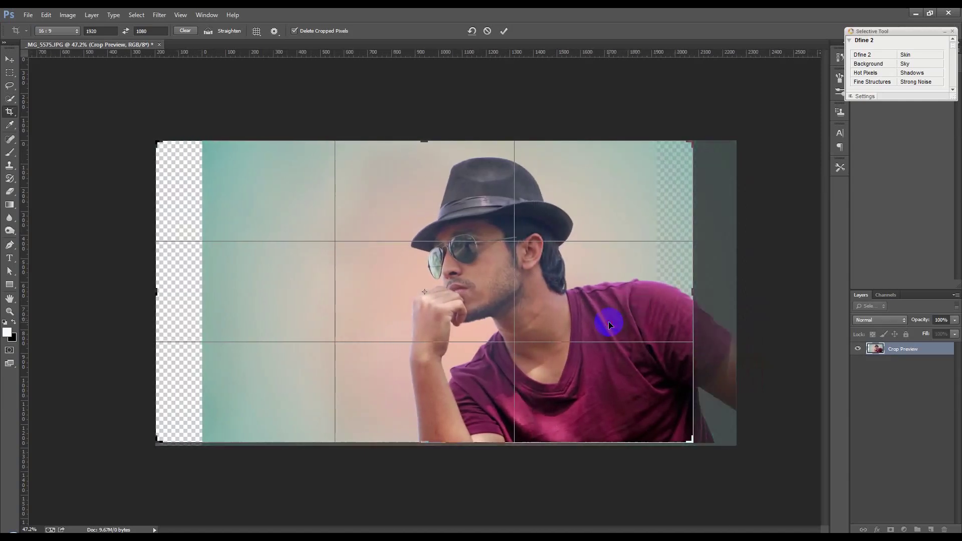
pyautogui.click(503, 31)
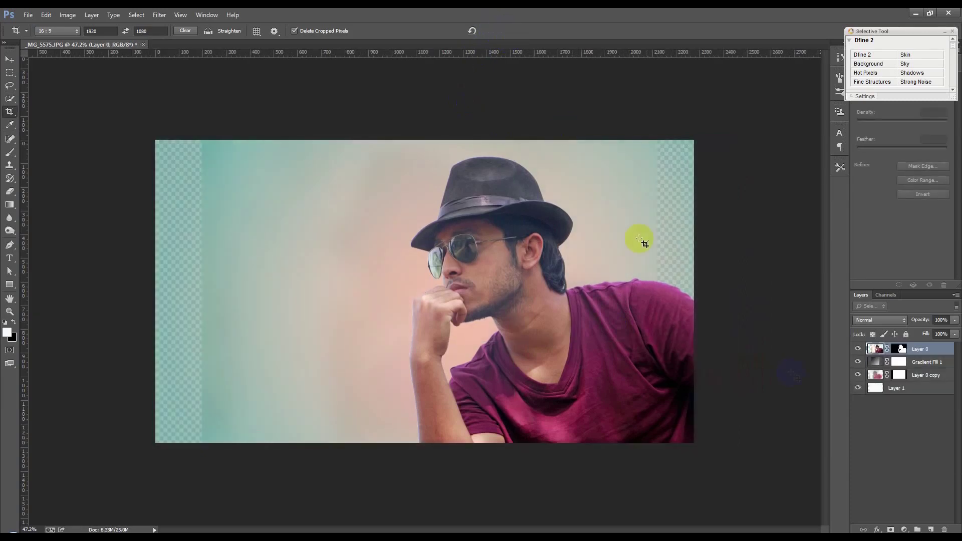
# Stretch the duplicate Layer 0 copy wider to fill the canvas
pyautogui.click(925, 374)
pyautogui.hotkey('ctrl', 't')
pyautogui.moveTo(657, 289); pyautogui.dragTo(694, 289)
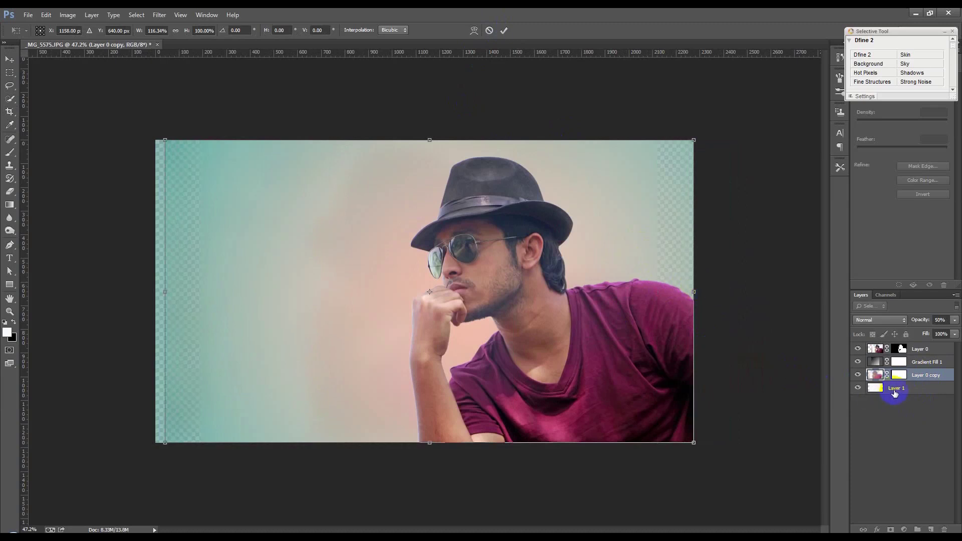
pyautogui.press('Return')
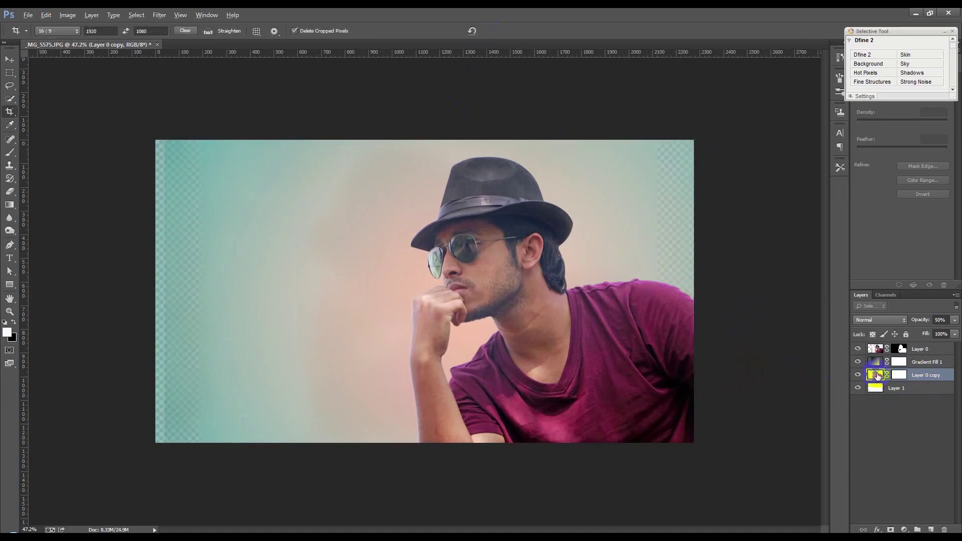
# Move the gradient fill's peach glow up behind the hat
pyautogui.click(898, 388)
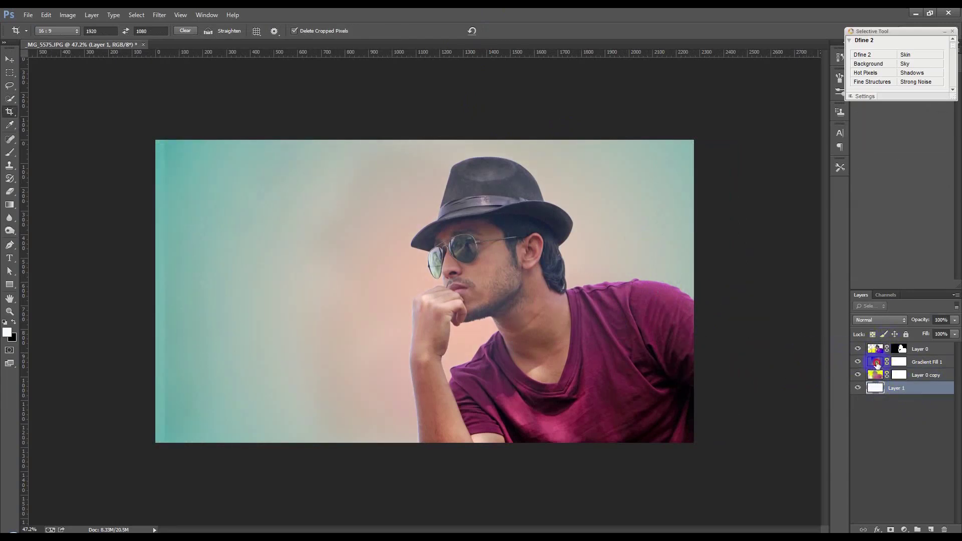
pyautogui.doubleClick(875, 361)
pyautogui.moveTo(515, 284); pyautogui.dragTo(525, 264)
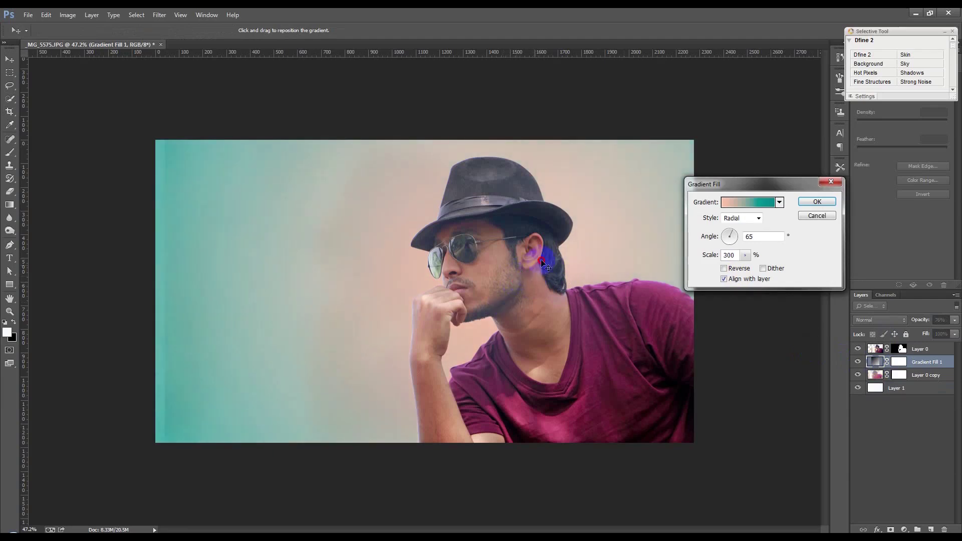
pyautogui.click(816, 201)
pyautogui.press('c')
# Hide Layer 0 briefly to check the background, then widen Layer 0 copy slightly left
pyautogui.click(926, 349)
pyautogui.scroll(1, 367, 277)
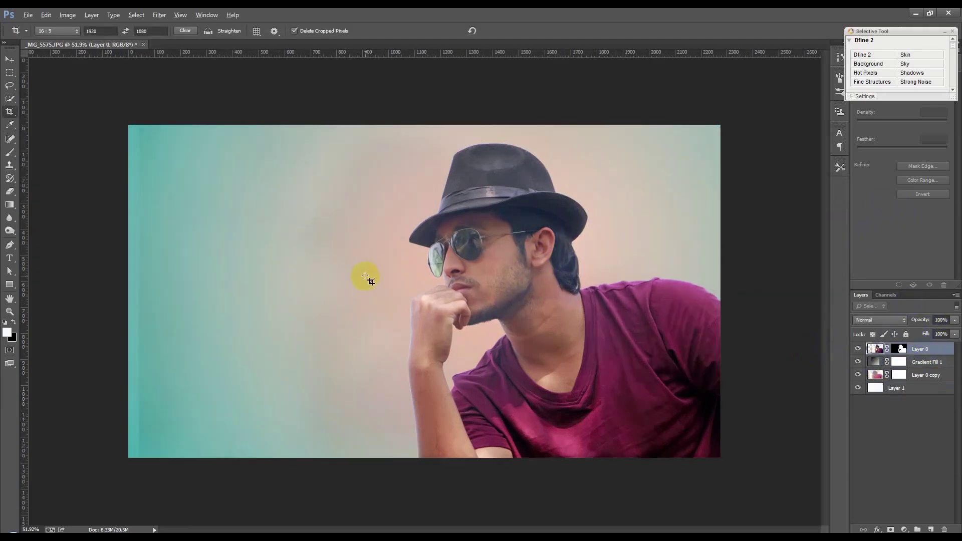
pyautogui.click(857, 349)
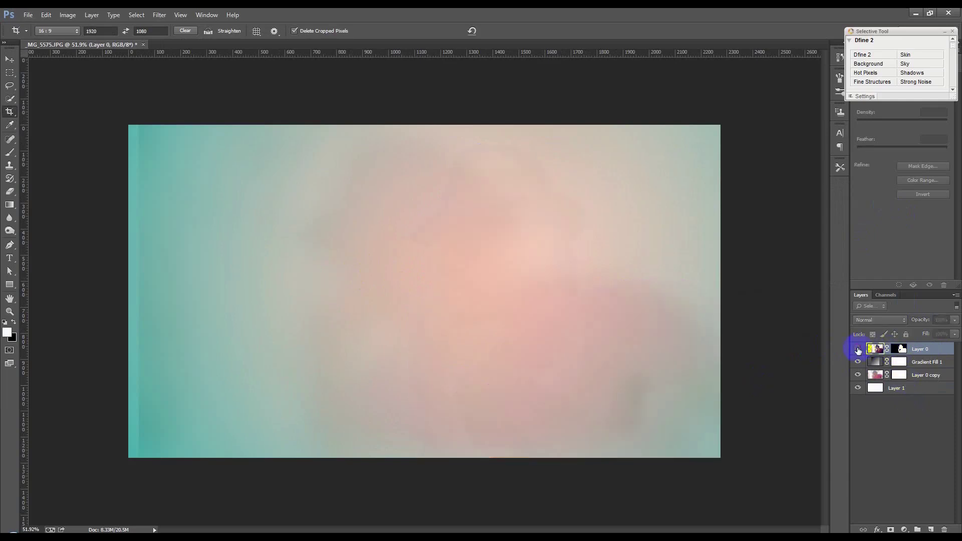
pyautogui.click(880, 363)
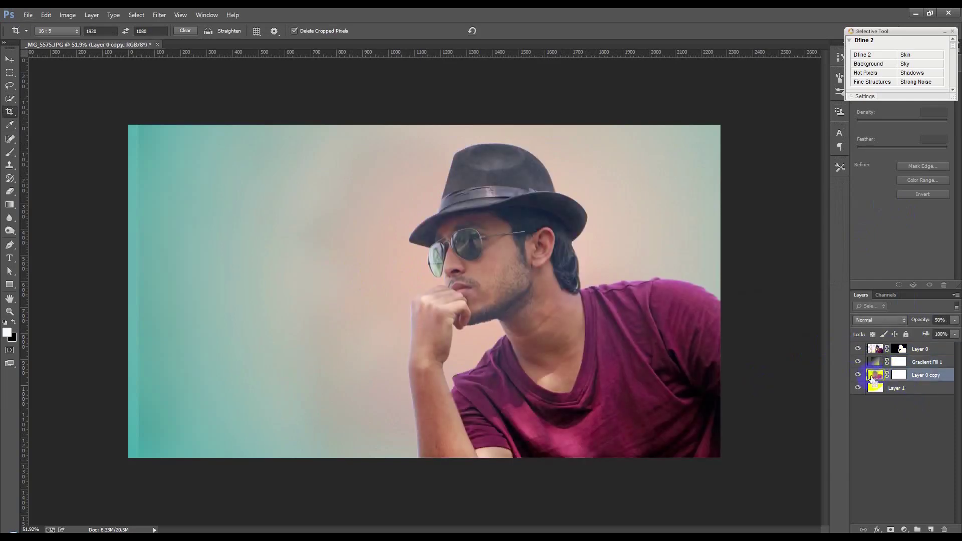
pyautogui.hotkey('ctrl', 't')
pyautogui.moveTo(141, 292); pyautogui.dragTo(128, 292)
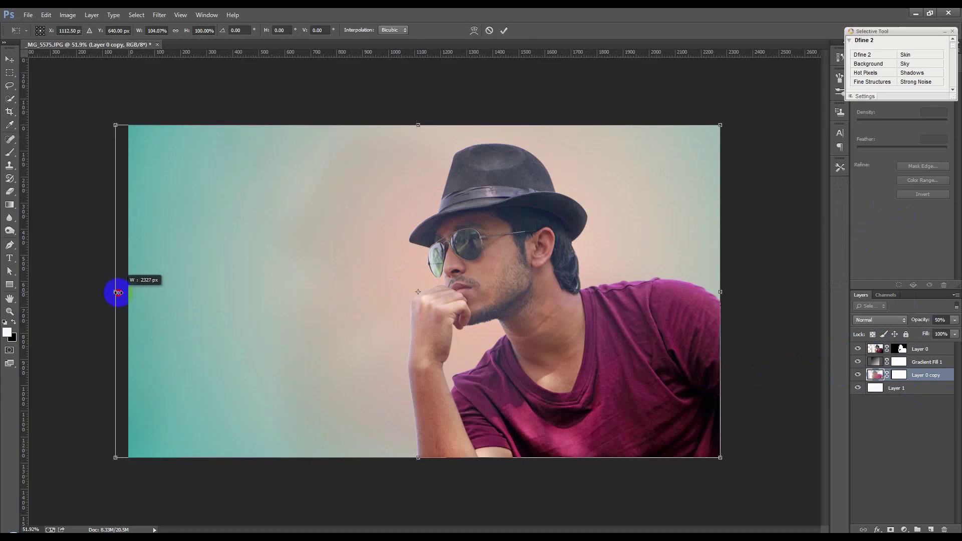
pyautogui.click(504, 31)
pyautogui.press('c')
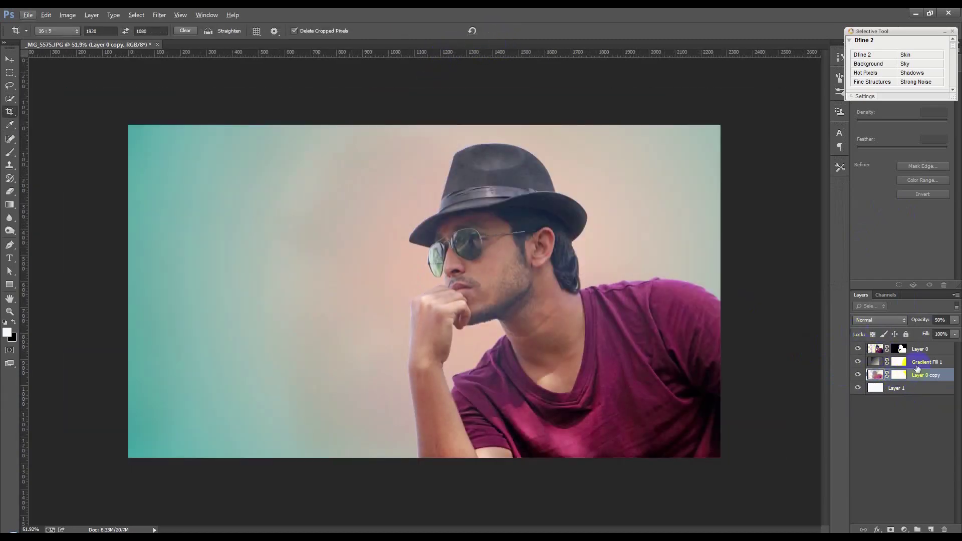
# Raise the gradient layer to full opacity, delete Layer 0 copy, and select Layer 0
pyautogui.click(918, 362)
pyautogui.moveTo(912, 321); pyautogui.dragTo(956, 320)
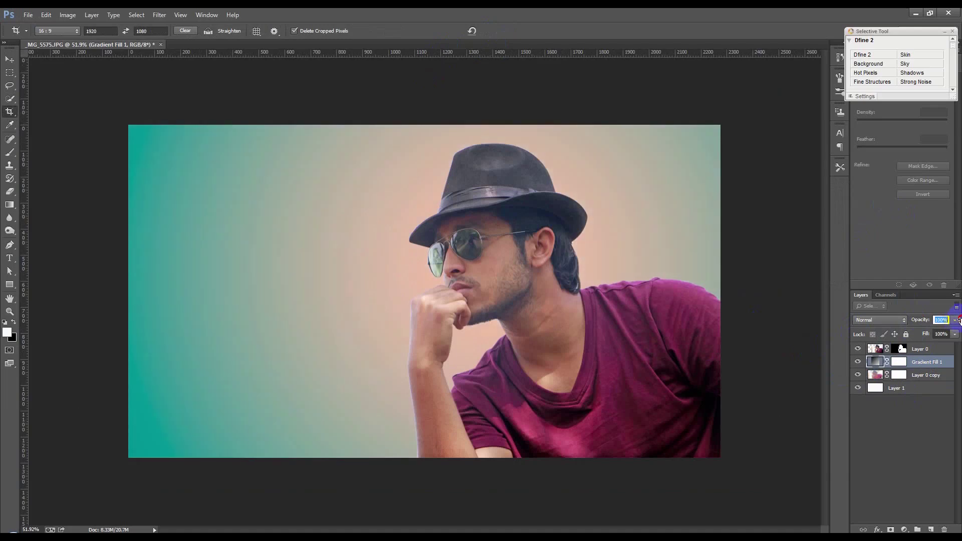
pyautogui.click(882, 376)
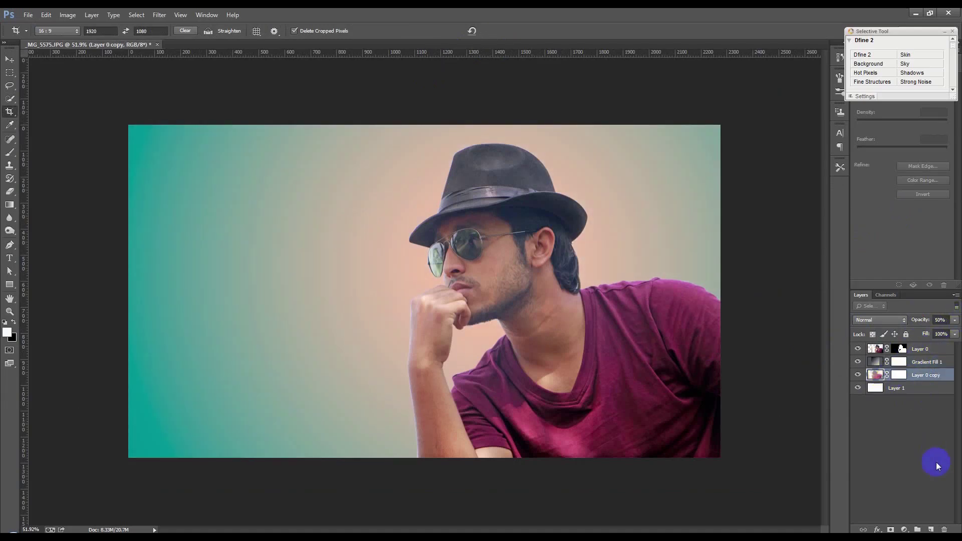
pyautogui.click(945, 529)
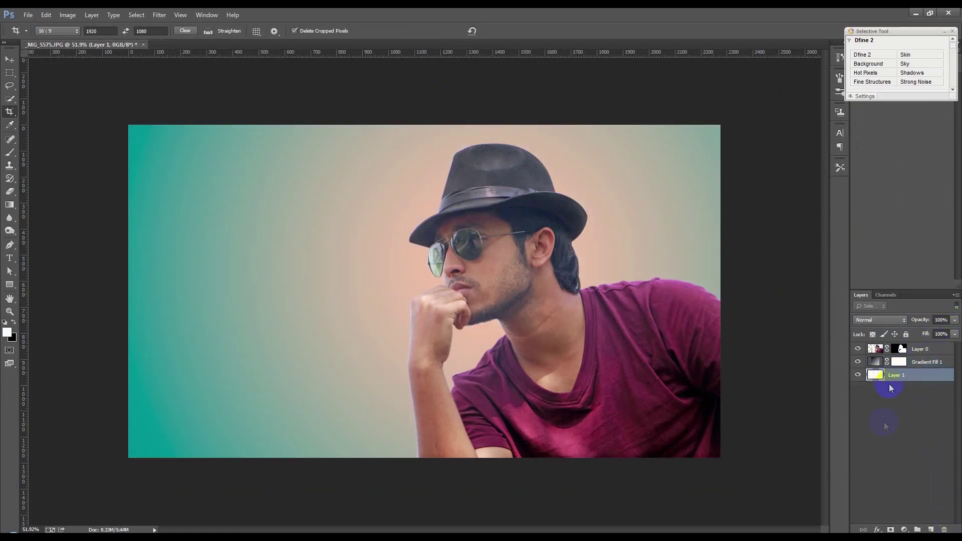
pyautogui.click(923, 362)
pyautogui.click(927, 350)
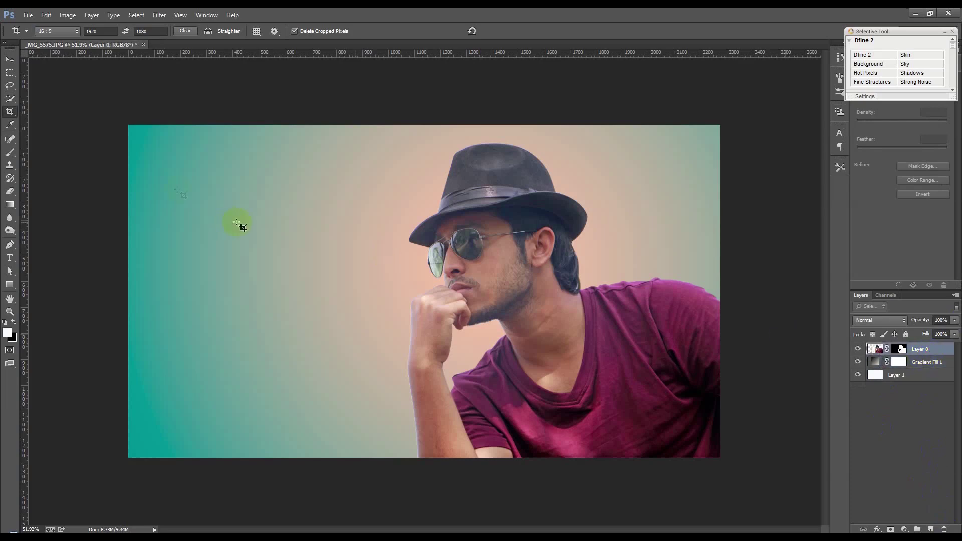
# Move the radial gradient's centre toward the man's face and scale it to 238%
pyautogui.click(9, 60)
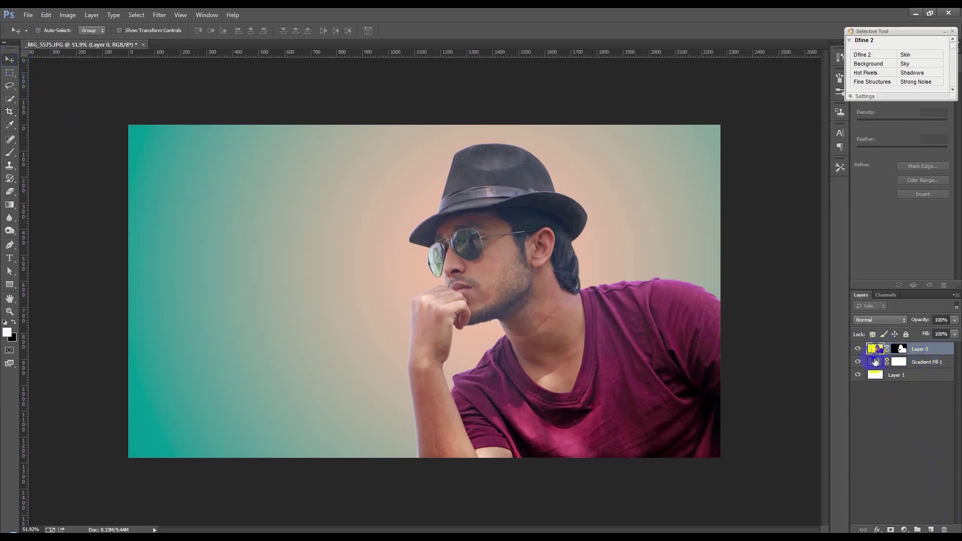
pyautogui.doubleClick(874, 362)
pyautogui.moveTo(507, 254); pyautogui.dragTo(513, 258)
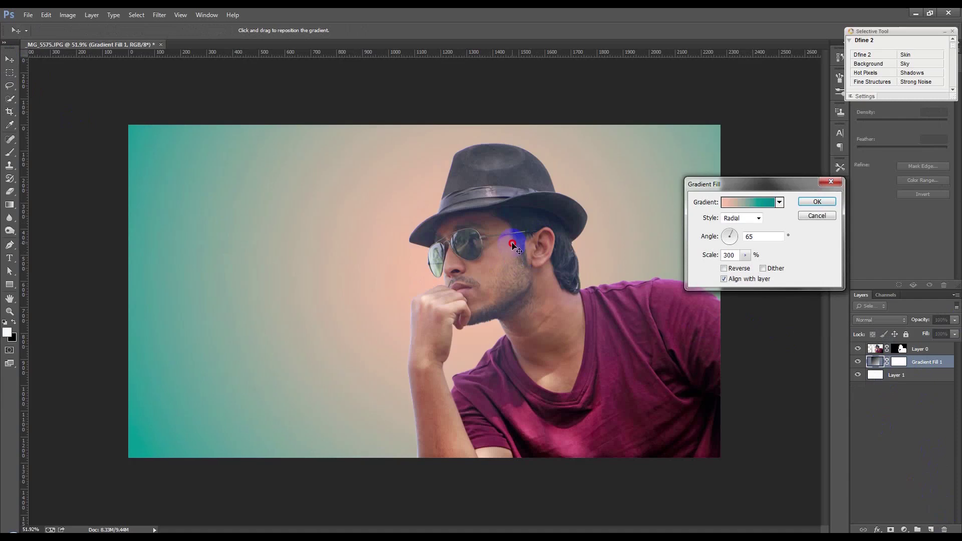
pyautogui.moveTo(745, 255); pyautogui.dragTo(734, 269)
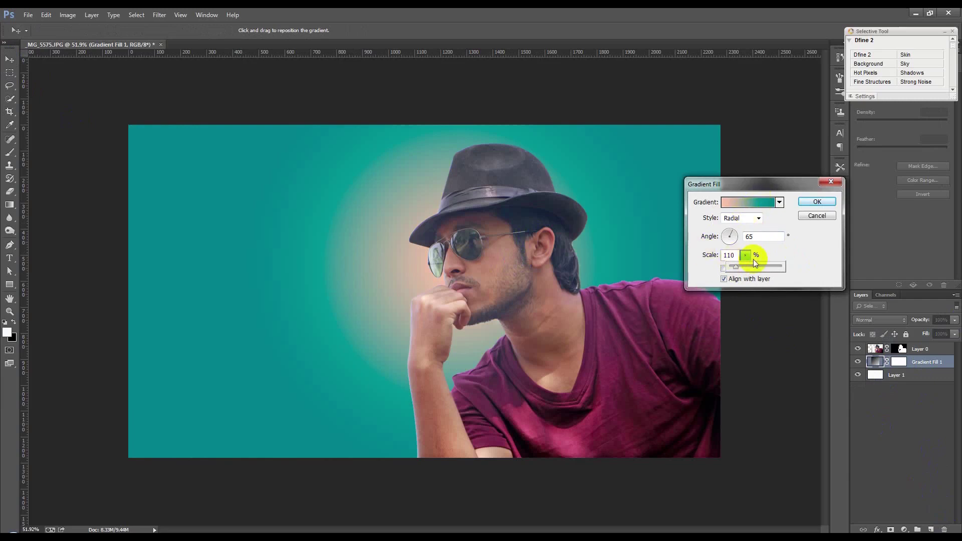
pyautogui.moveTo(741, 271); pyautogui.dragTo(745, 269)
pyautogui.moveTo(539, 263); pyautogui.dragTo(555, 271)
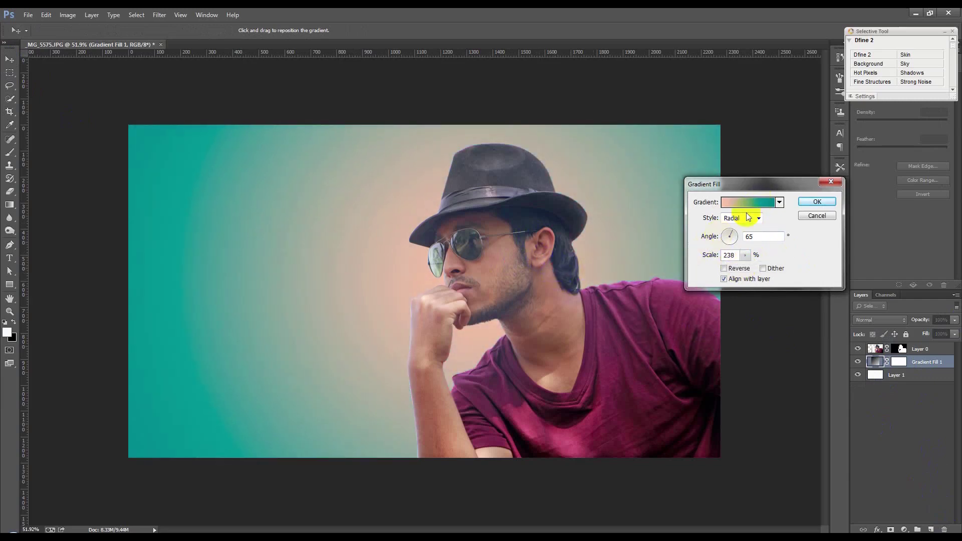
# Set the gradient's right colour stop to a darker muted teal, 275a5e
pyautogui.click(749, 202)
pyautogui.click(894, 300)
pyautogui.doubleClick(894, 301)
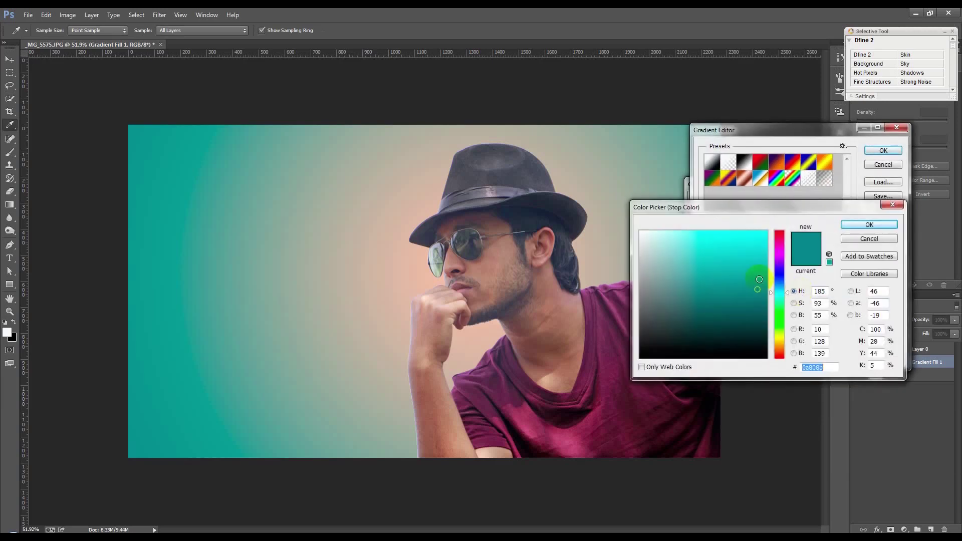
pyautogui.moveTo(756, 273)
pyautogui.mouseDown()
pyautogui.moveTo(745, 266)
pyautogui.moveTo(749, 301)
pyautogui.moveTo(717, 309)
pyautogui.mouseUp()
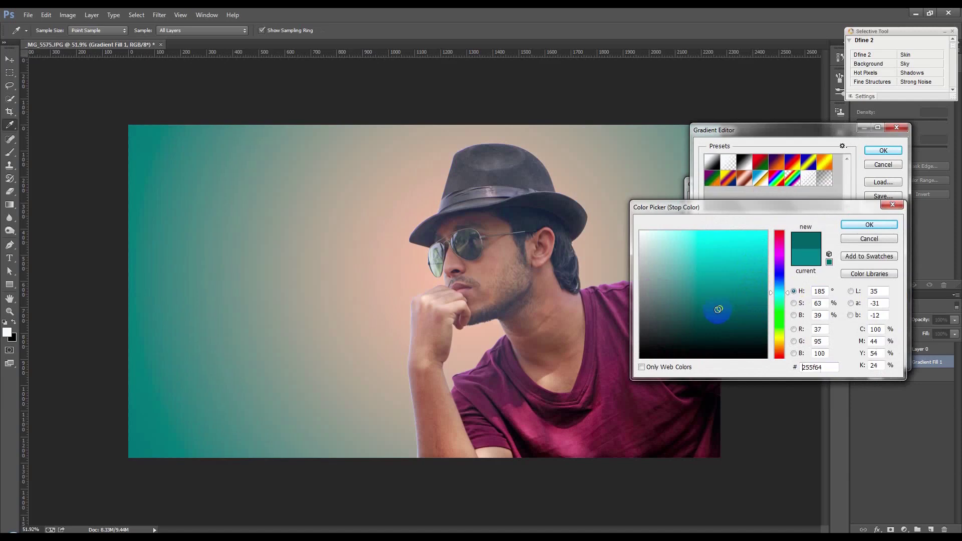
pyautogui.click(867, 224)
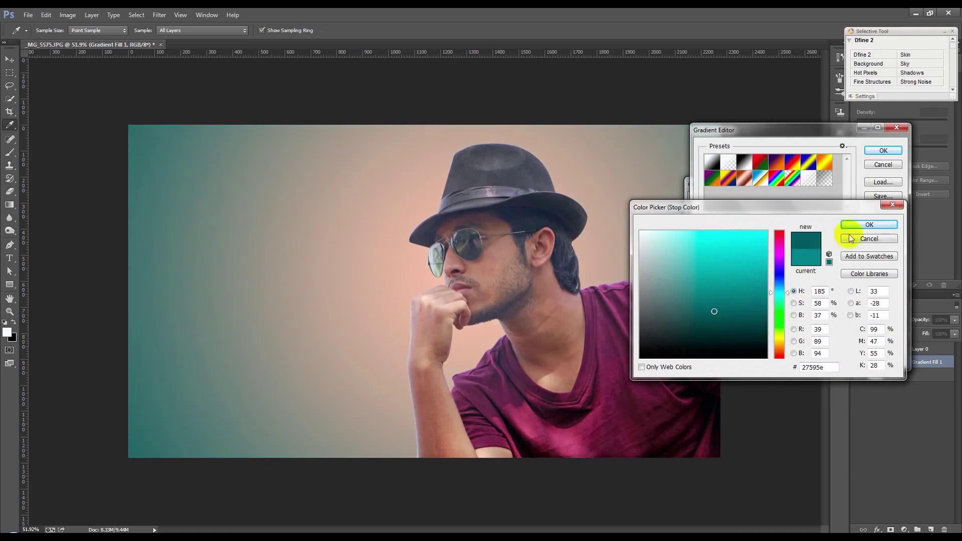
# Make the left colour stop a light peach and confirm the gradient fill
pyautogui.doubleClick(706, 301)
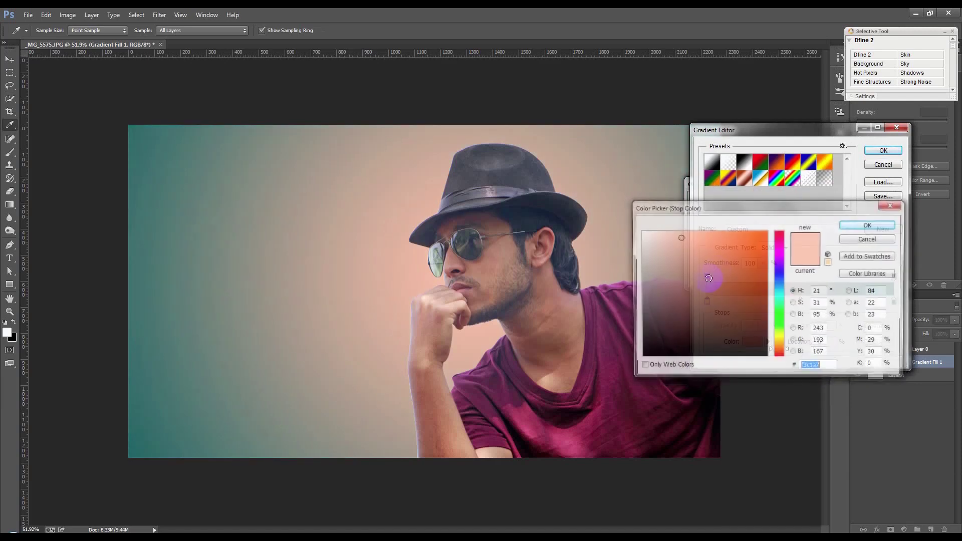
pyautogui.click(683, 258)
pyautogui.moveTo(684, 258); pyautogui.dragTo(672, 252)
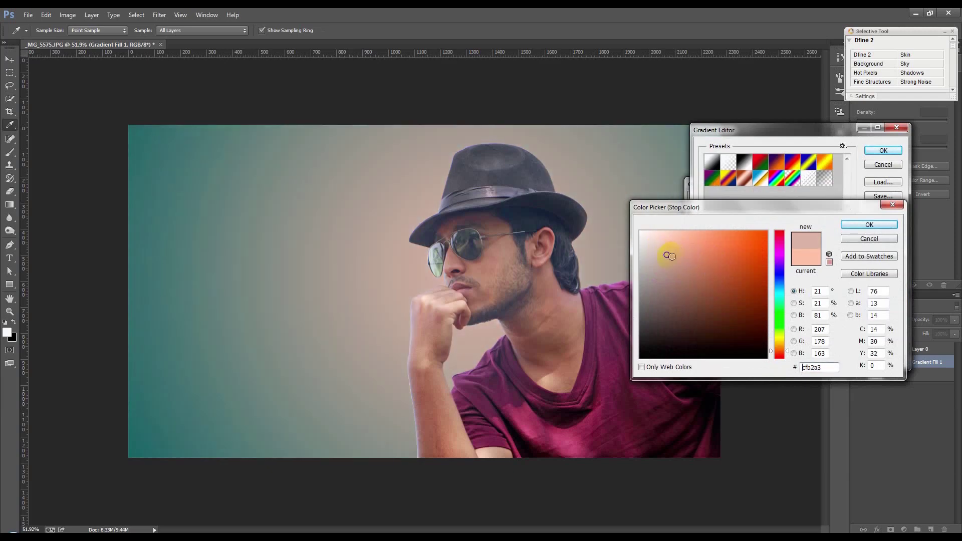
pyautogui.click(854, 225)
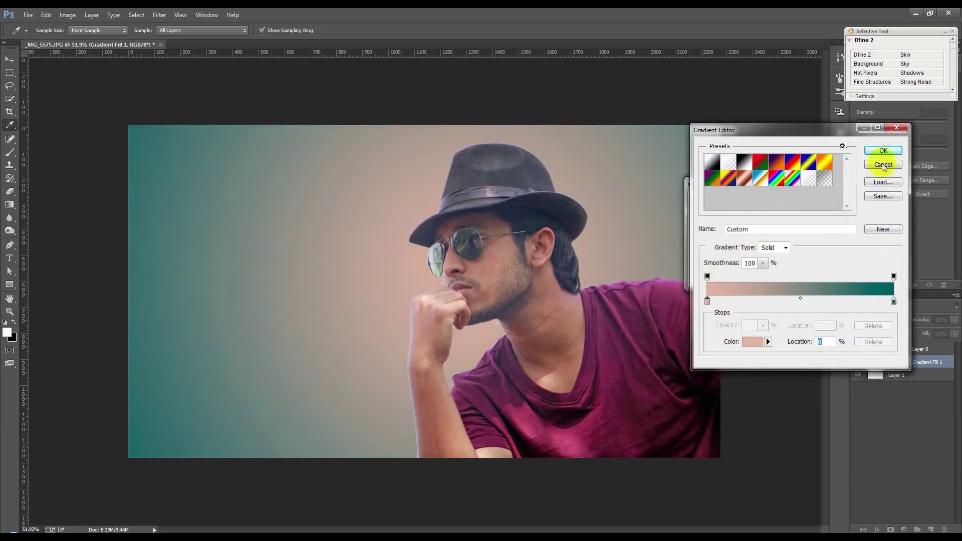
pyautogui.click(883, 151)
pyautogui.click(811, 204)
pyautogui.press('v')
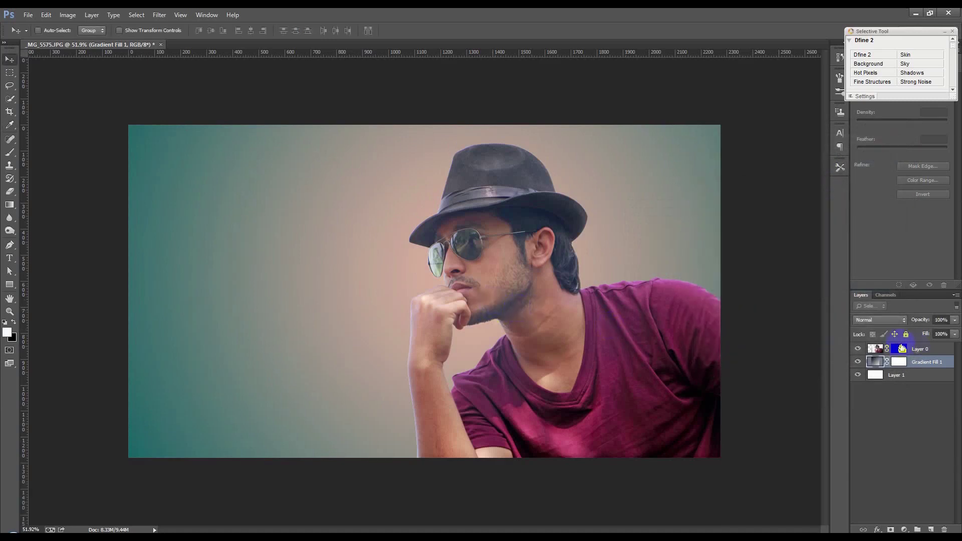
# Add a Color Balance layer above Layer 0, nudging midtones +3 red and -3 magenta
pyautogui.click(921, 351)
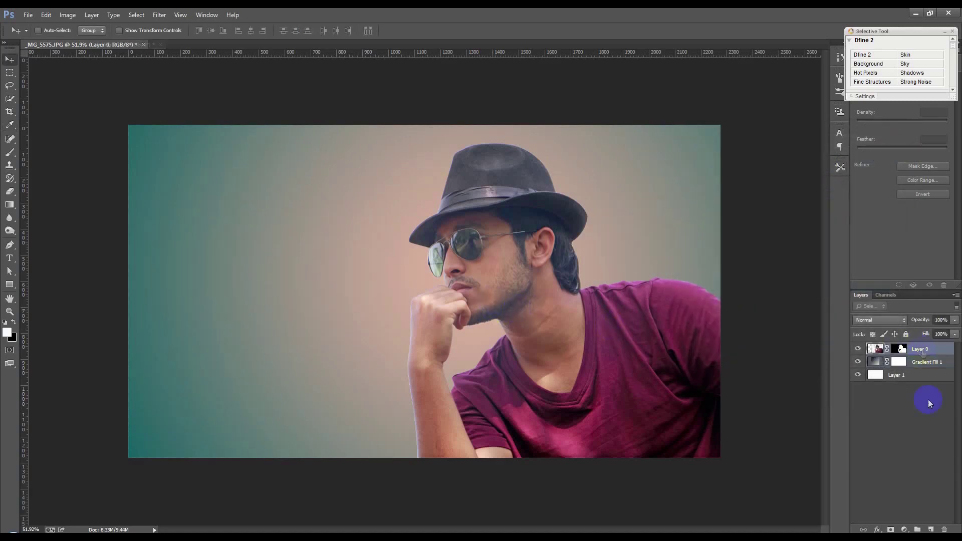
pyautogui.click(902, 529)
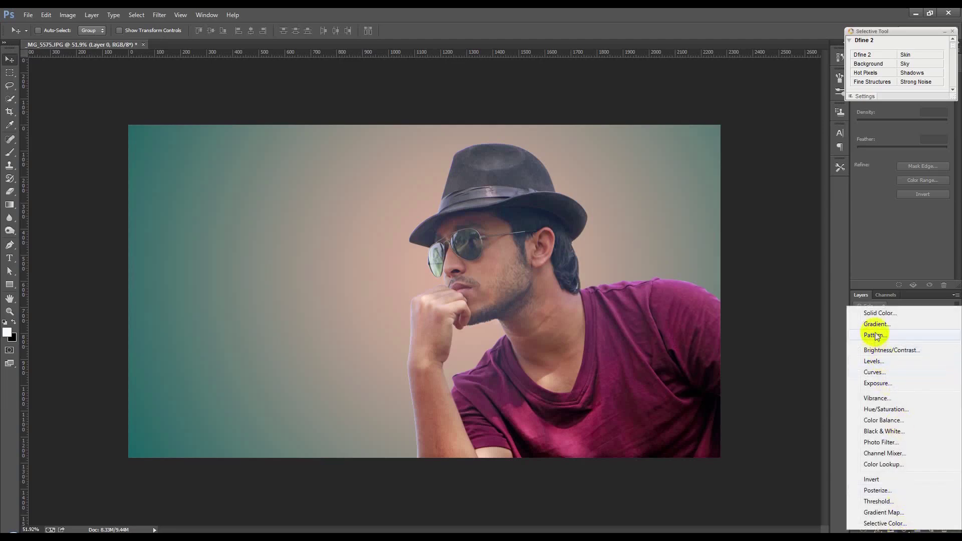
pyautogui.click(881, 420)
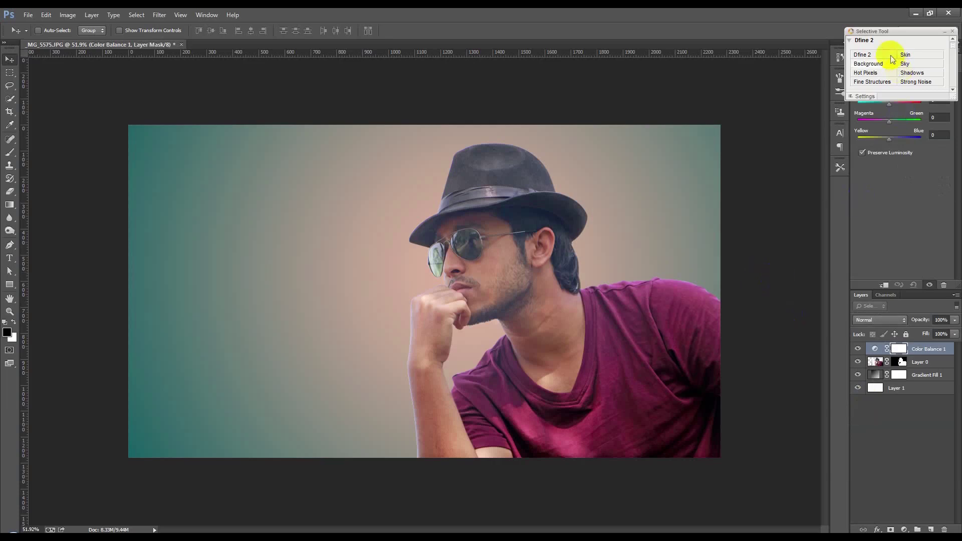
pyautogui.moveTo(884, 31); pyautogui.dragTo(731, 20)
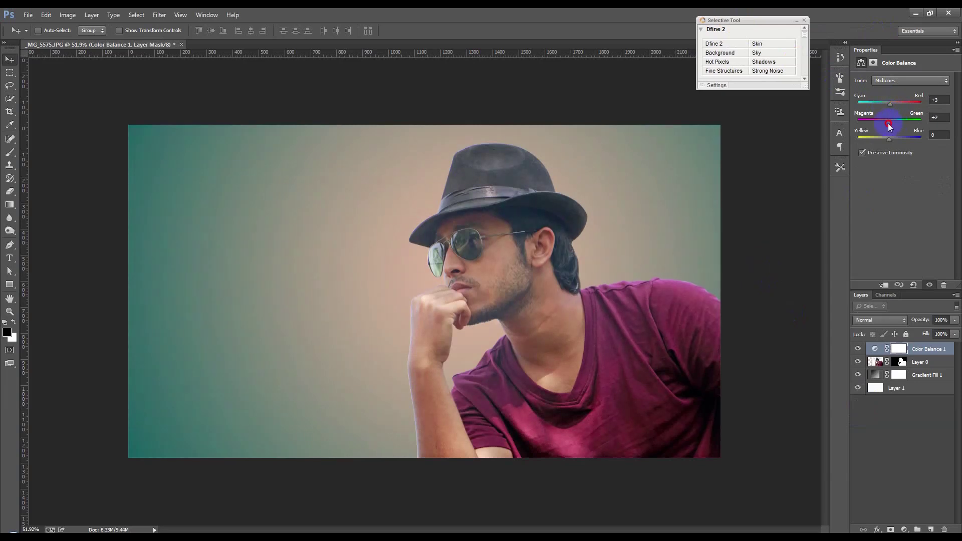
pyautogui.click(889, 141)
pyautogui.click(923, 364)
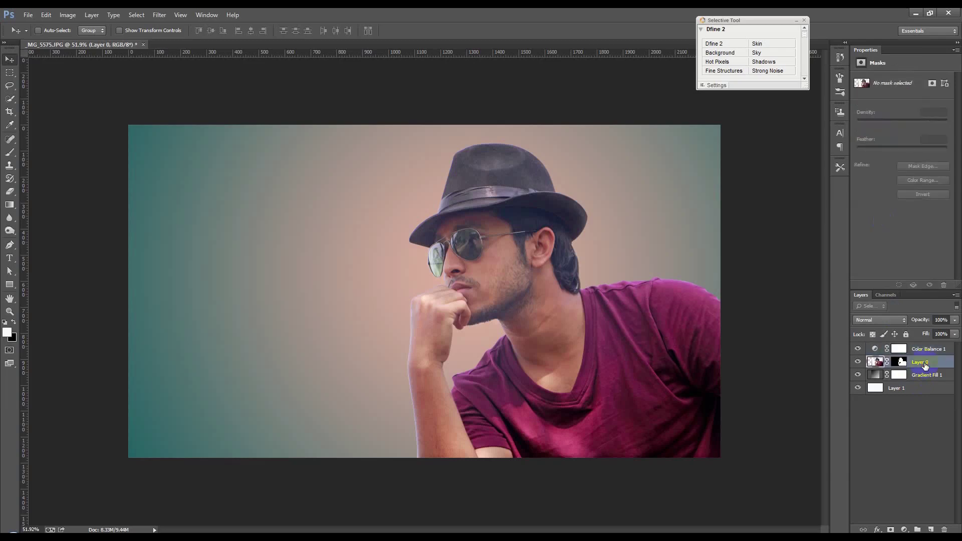
# Apply Imagenomic Portraiture to Layer 0 using its Default preset
pyautogui.click(159, 14)
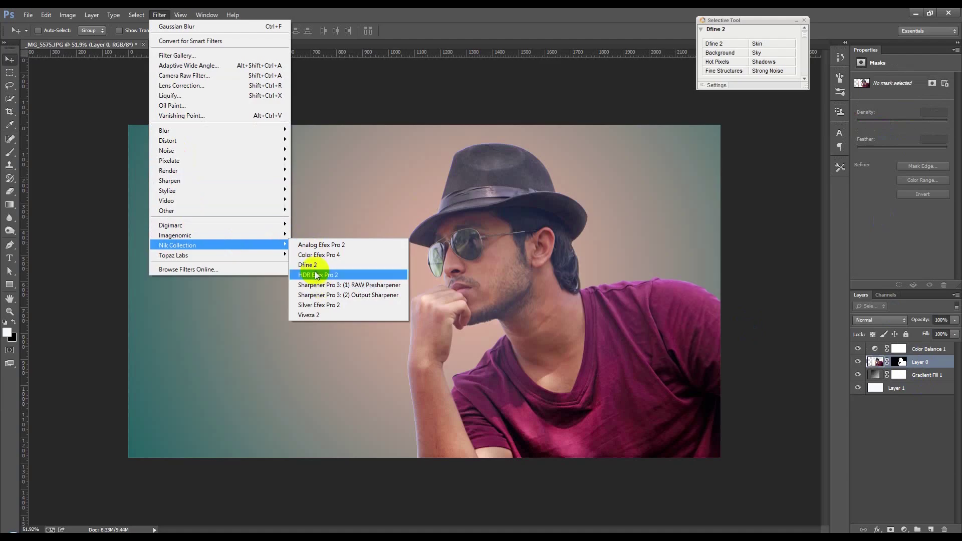
pyautogui.moveTo(175, 236)
pyautogui.click(311, 244)
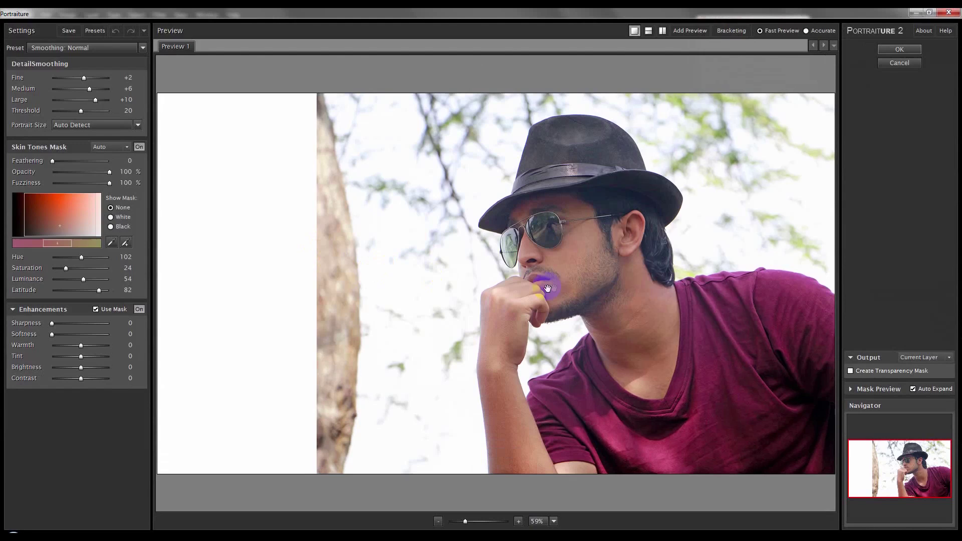
pyautogui.click(87, 48)
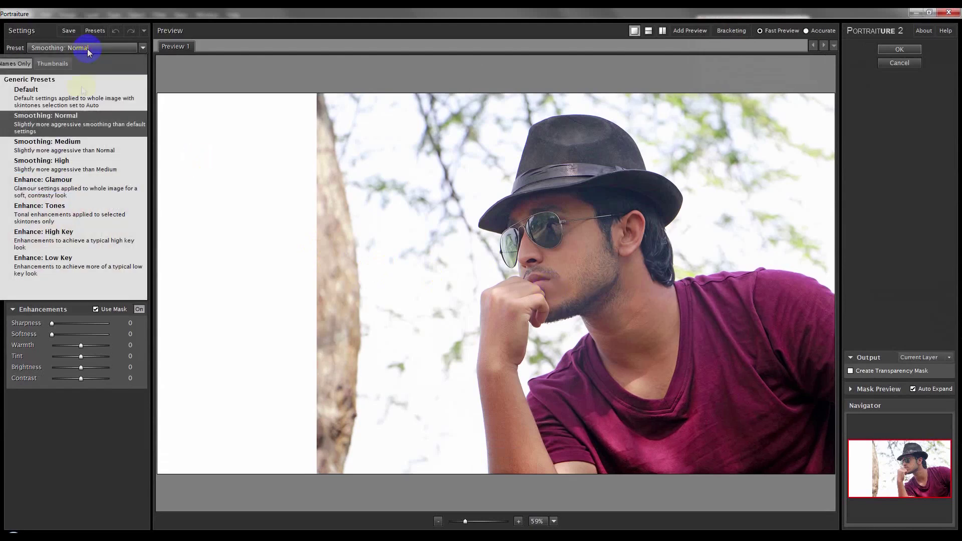
pyautogui.click(79, 102)
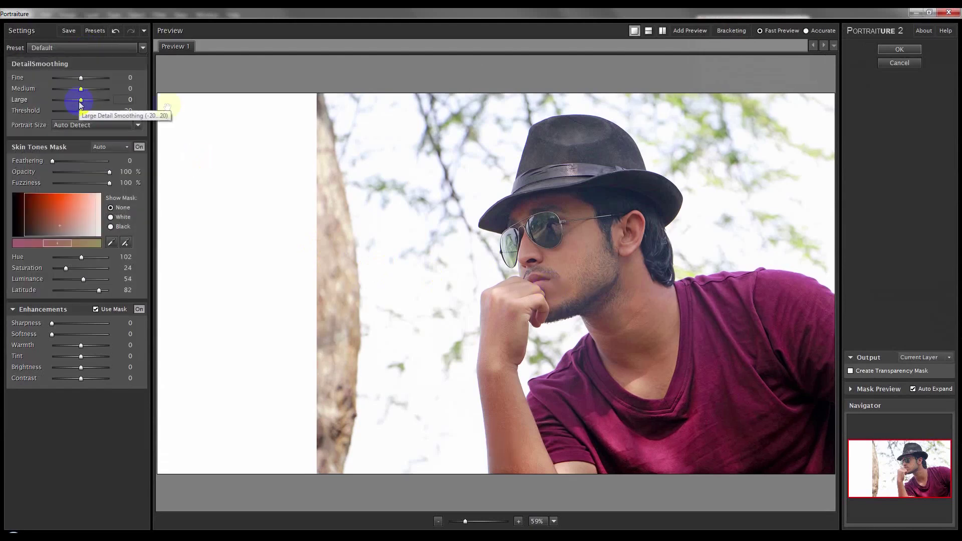
pyautogui.click(899, 49)
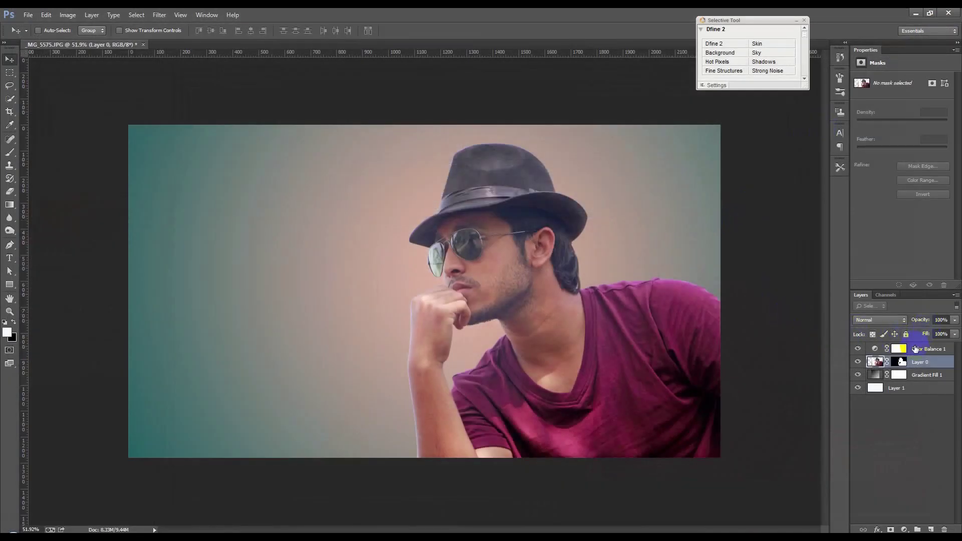
# Set Color Balance 1's Yellow-Blue midtone slider to +19
pyautogui.scroll(3, 529, 282)
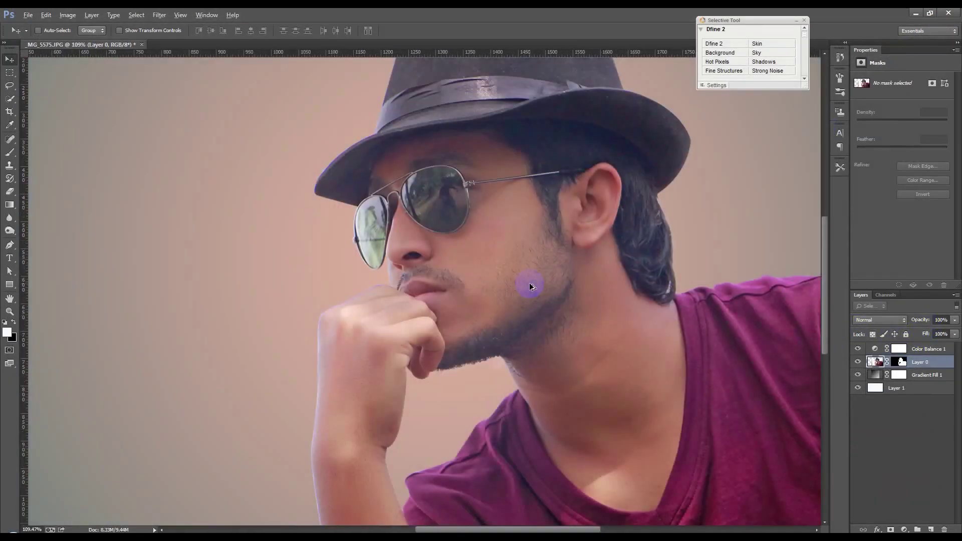
pyautogui.scroll(2, 529, 282)
pyautogui.scroll(-3, 529, 283)
pyautogui.scroll(-2, 529, 284)
pyautogui.scroll(-1, 529, 285)
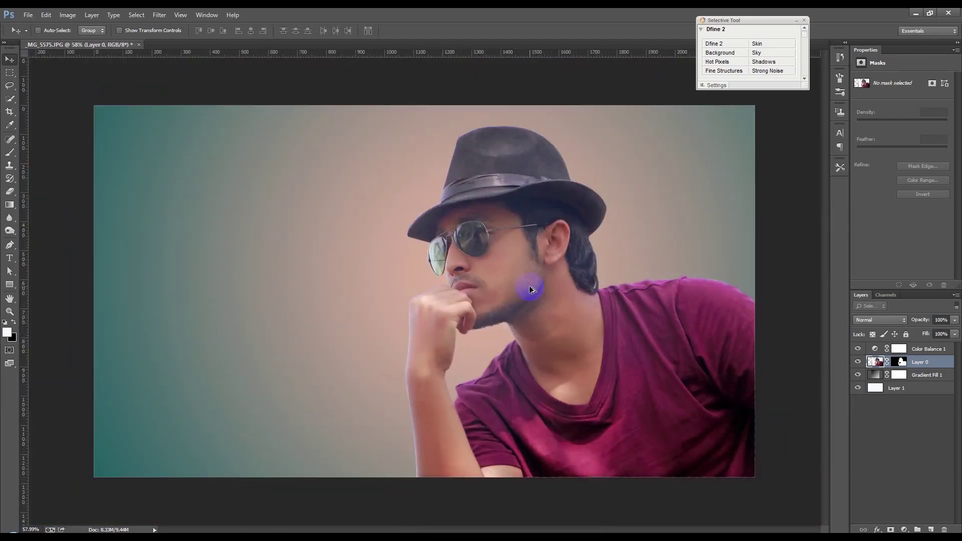
pyautogui.scroll(2, 529, 285)
pyautogui.scroll(-2, 529, 286)
pyautogui.scroll(1, 529, 285)
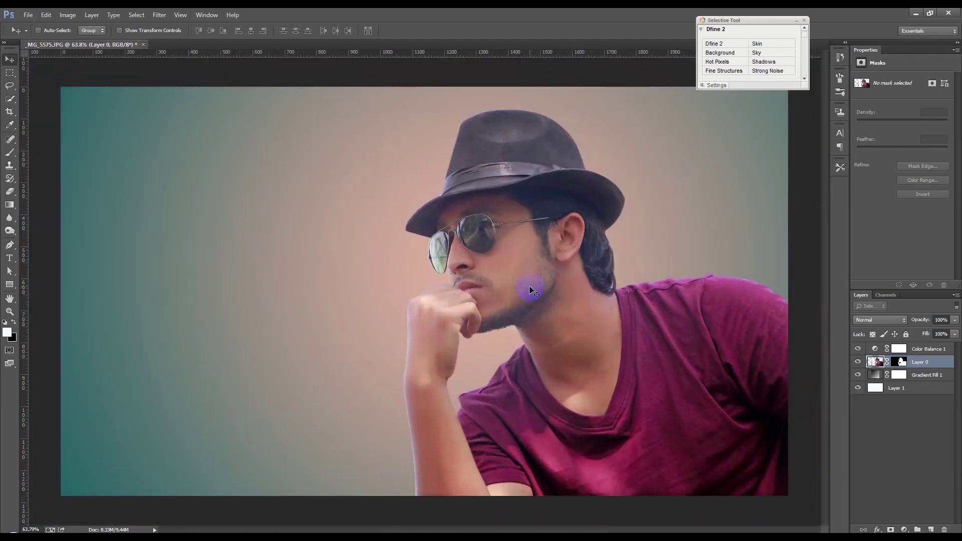
pyautogui.moveTo(758, 22)
pyautogui.mouseDown()
pyautogui.moveTo(910, 58)
pyautogui.moveTo(754, 32)
pyautogui.mouseUp()
pyautogui.click(877, 348)
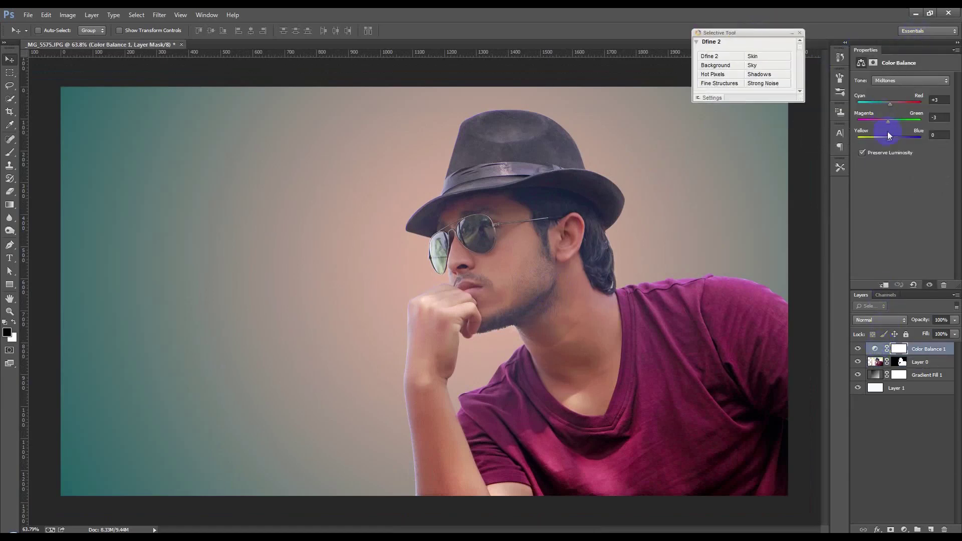
pyautogui.moveTo(888, 139); pyautogui.dragTo(896, 139)
# Add a Levels layer with input levels 6, 1.08 and 242, plus an empty layer on top
pyautogui.click(905, 529)
pyautogui.click(877, 358)
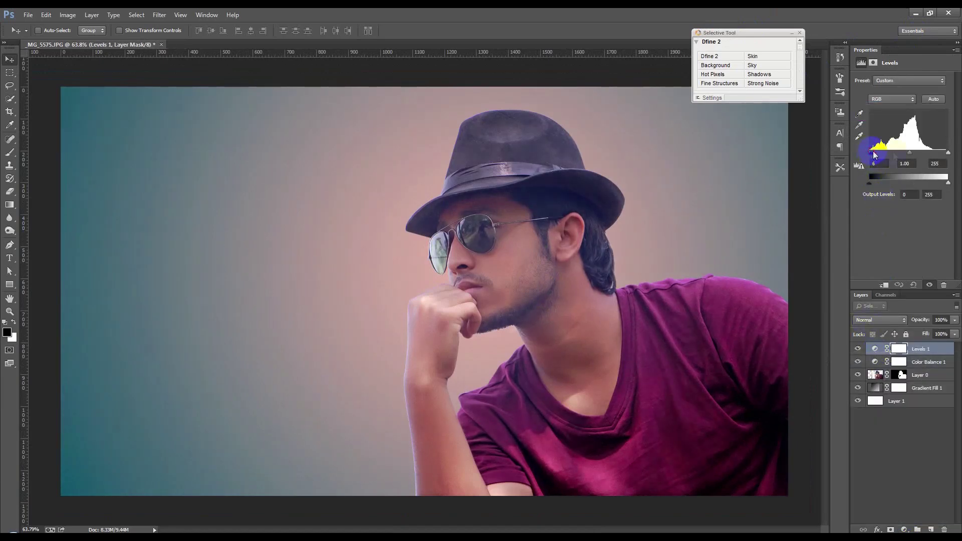
pyautogui.moveTo(909, 153); pyautogui.dragTo(944, 153)
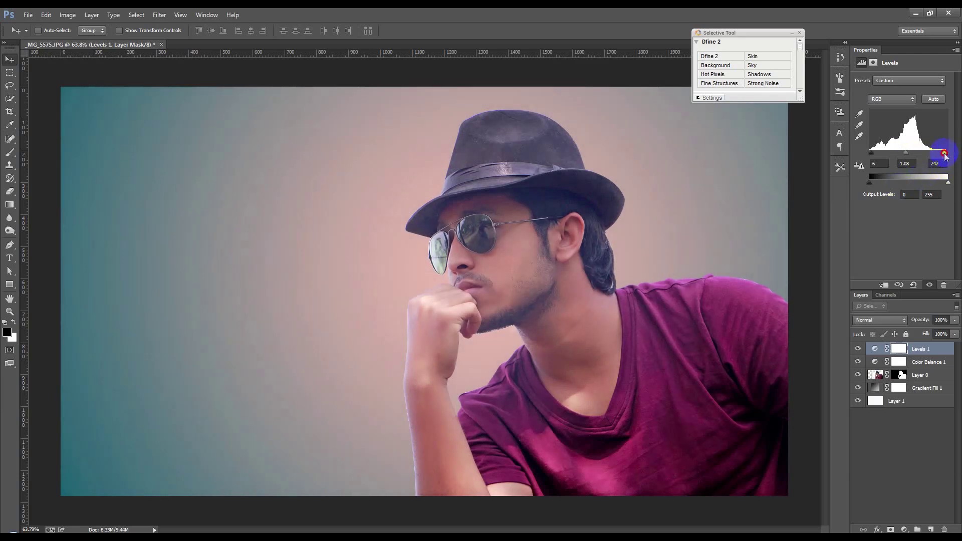
pyautogui.click(930, 529)
pyautogui.press('x')
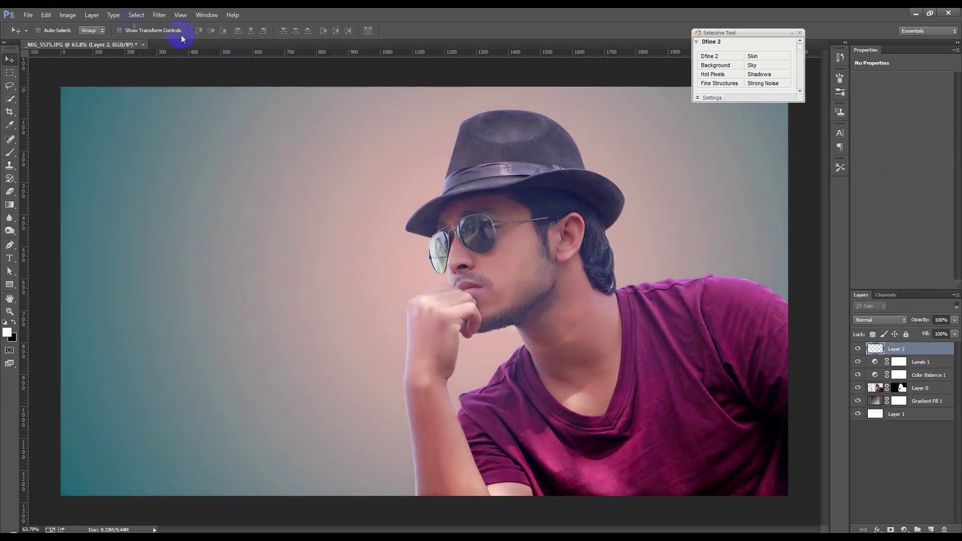
# Merge a copy of the visible image into Layer 2
pyautogui.click(68, 15)
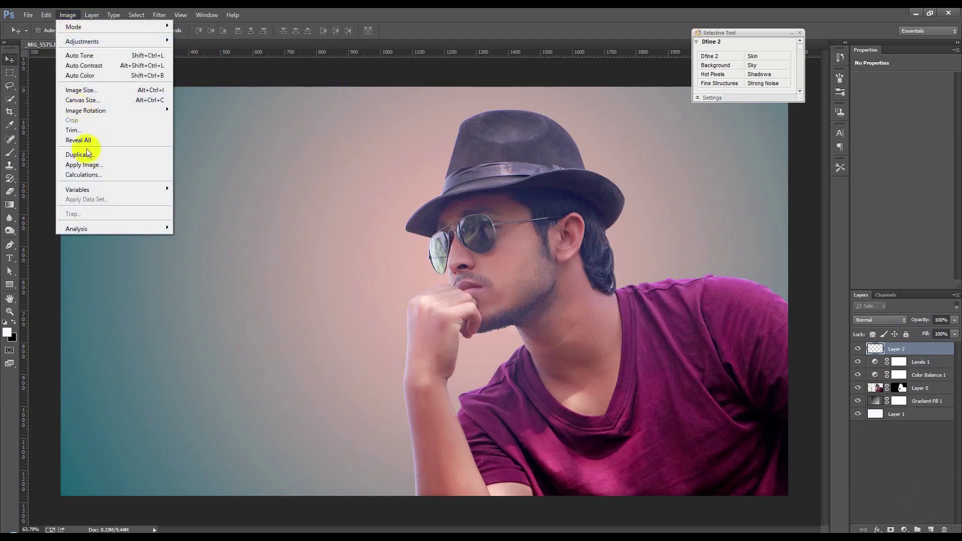
pyautogui.click(94, 165)
pyautogui.click(561, 162)
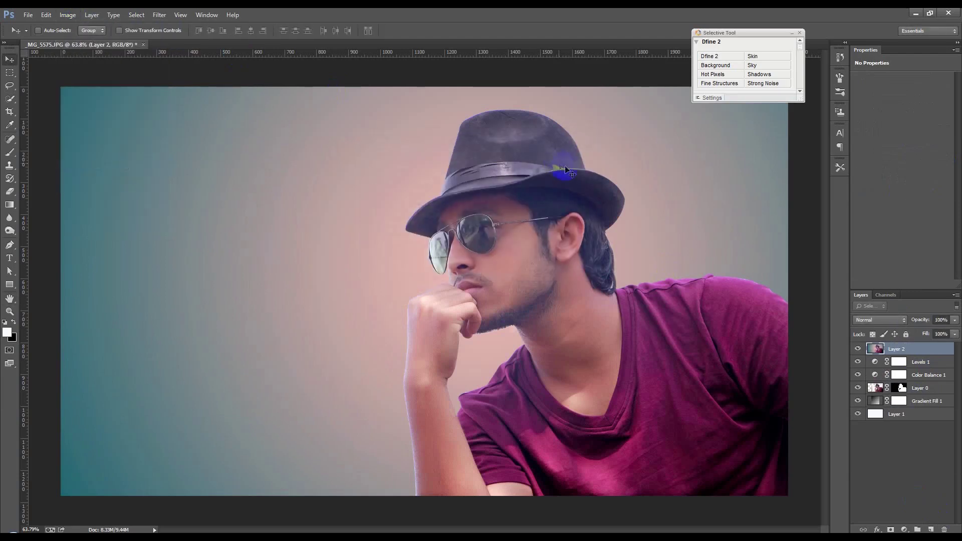
# Open Camera Raw on Layer 2, widen its window, and show the Detail settings
pyautogui.click(159, 15)
pyautogui.click(193, 78)
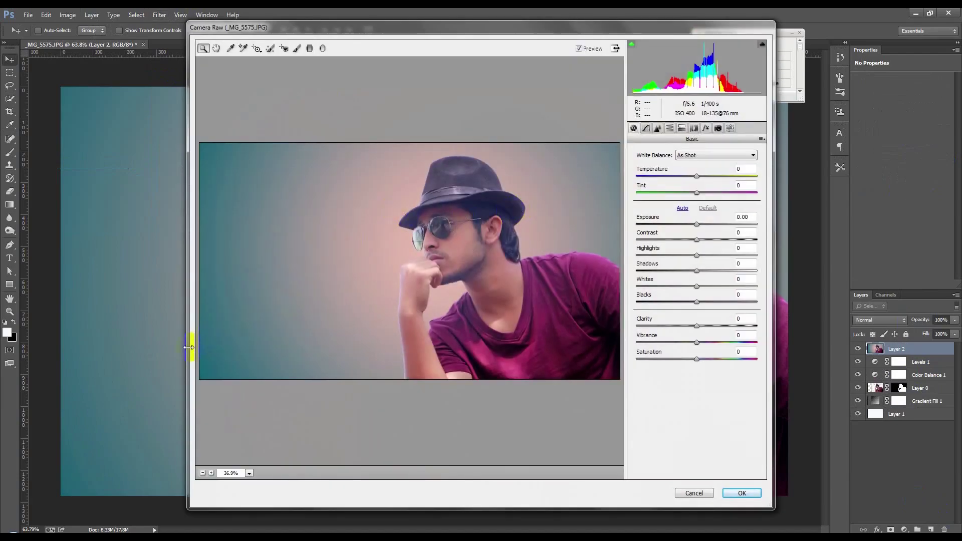
pyautogui.moveTo(188, 347); pyautogui.dragTo(70, 351)
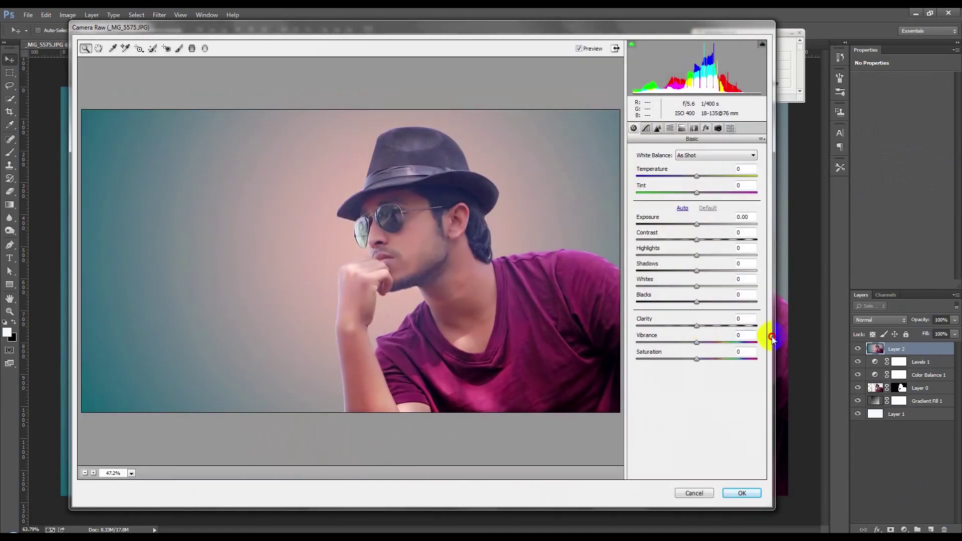
pyautogui.moveTo(775, 343); pyautogui.dragTo(891, 350)
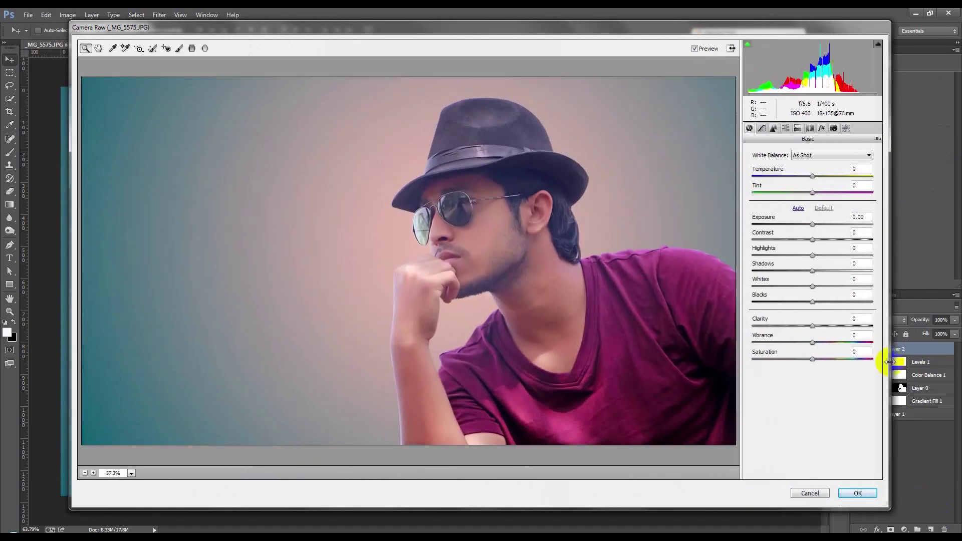
pyautogui.click(773, 128)
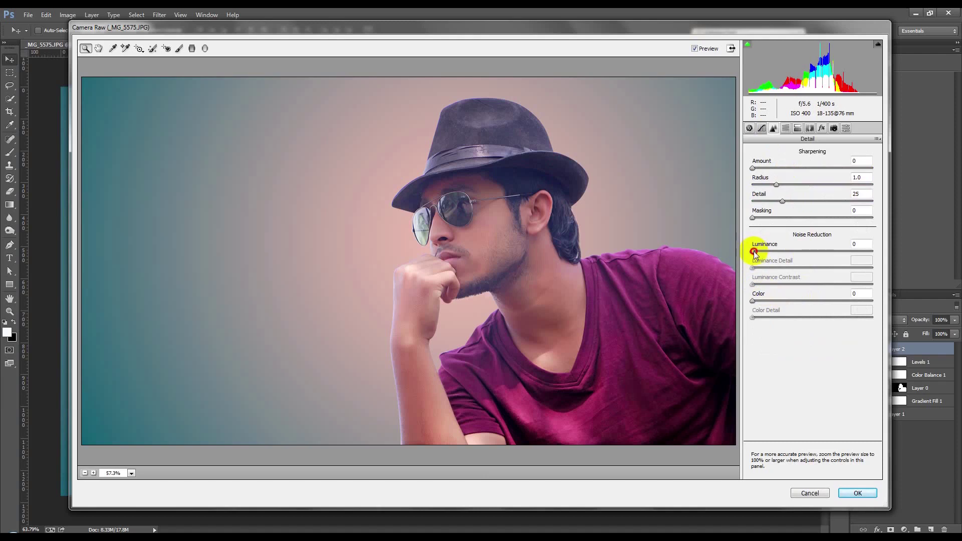
# Add some sharpening and reshape the tone curve to lift lighter tones and adjust shadows
pyautogui.moveTo(752, 251)
pyautogui.mouseDown()
pyautogui.moveTo(766, 252)
pyautogui.moveTo(752, 251)
pyautogui.mouseUp()
pyautogui.moveTo(752, 168)
pyautogui.mouseDown()
pyautogui.moveTo(782, 170)
pyautogui.moveTo(765, 168)
pyautogui.moveTo(791, 185)
pyautogui.moveTo(781, 186)
pyautogui.moveTo(790, 203)
pyautogui.mouseUp()
pyautogui.click(761, 128)
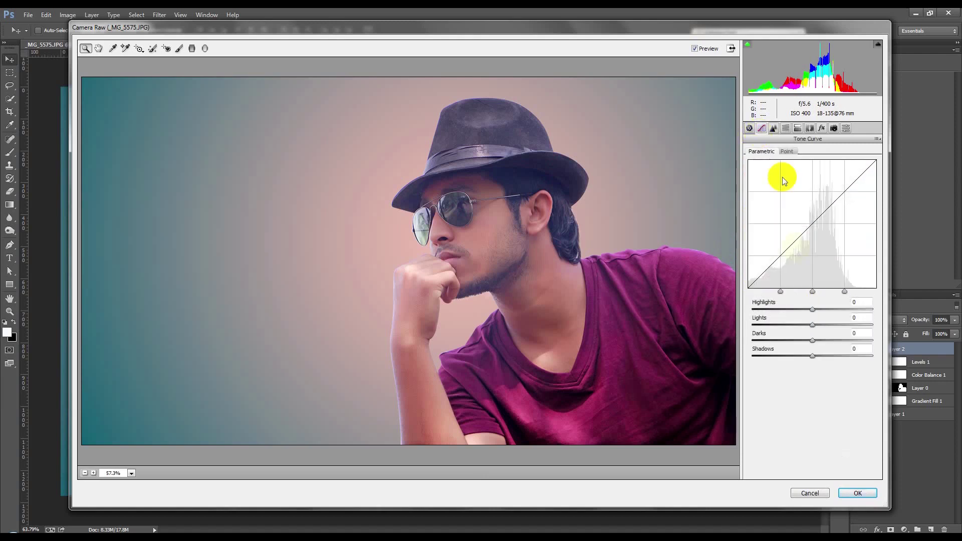
pyautogui.moveTo(812, 310); pyautogui.dragTo(824, 307)
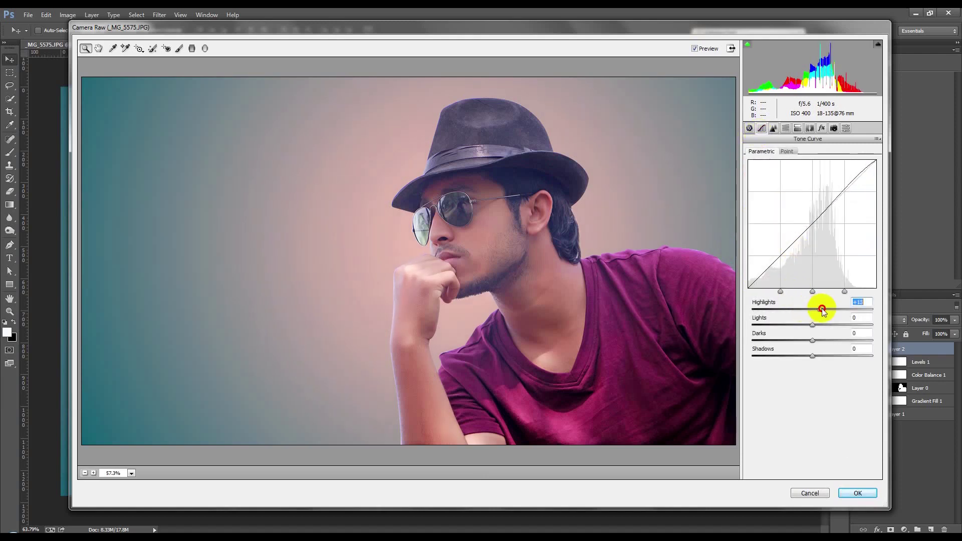
pyautogui.moveTo(825, 307)
pyautogui.mouseDown()
pyautogui.moveTo(813, 309)
pyautogui.moveTo(837, 327)
pyautogui.moveTo(825, 340)
pyautogui.mouseUp()
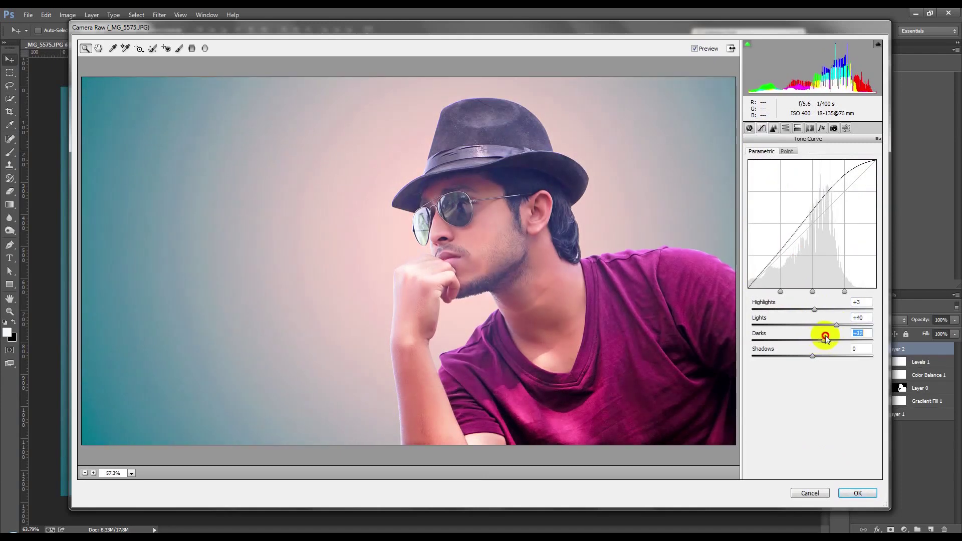
pyautogui.moveTo(805, 362)
pyautogui.mouseDown()
pyautogui.moveTo(829, 357)
pyautogui.moveTo(797, 363)
pyautogui.mouseUp()
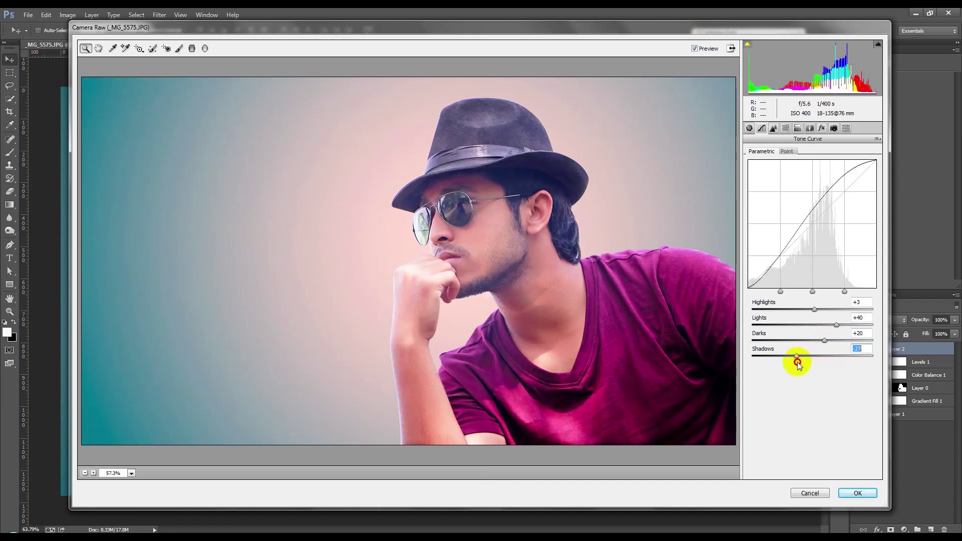
# Warm Temperature to +5, raise Clarity to +17, and adjust whites, blacks and contrast
pyautogui.click(749, 128)
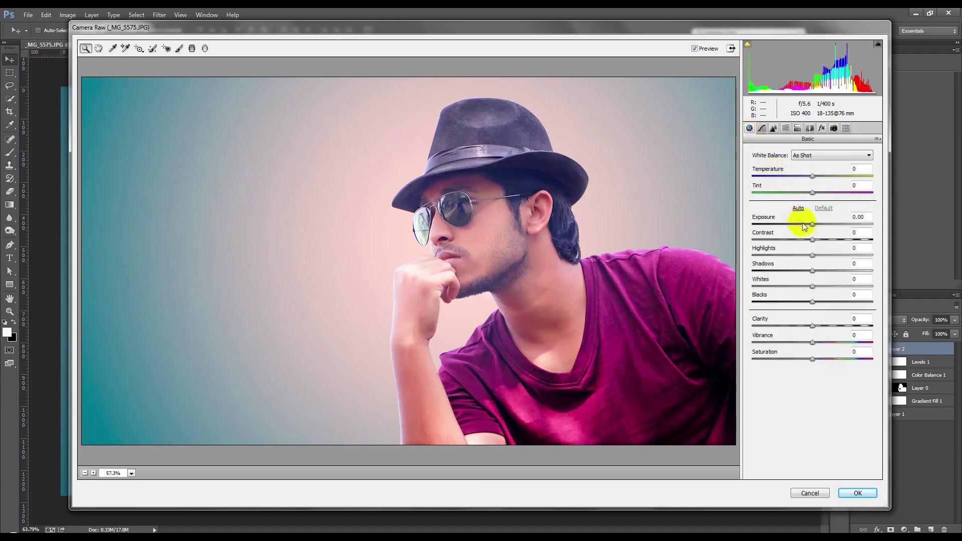
pyautogui.moveTo(813, 177); pyautogui.dragTo(816, 176)
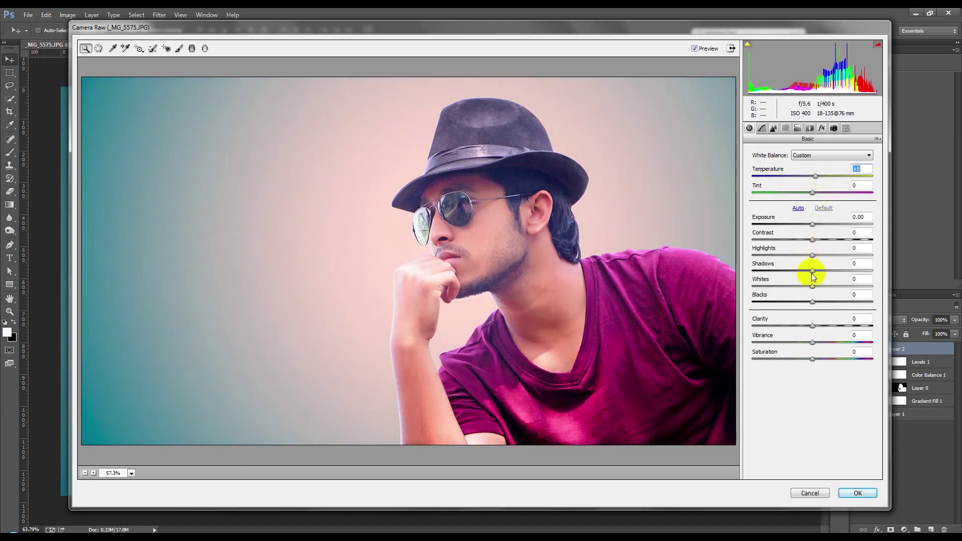
pyautogui.click(817, 326)
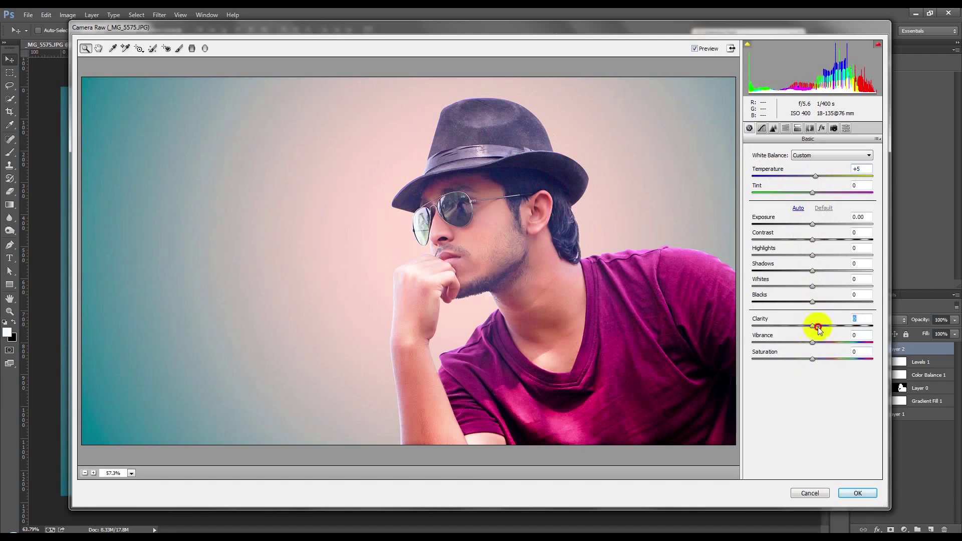
pyautogui.moveTo(818, 327); pyautogui.dragTo(822, 327)
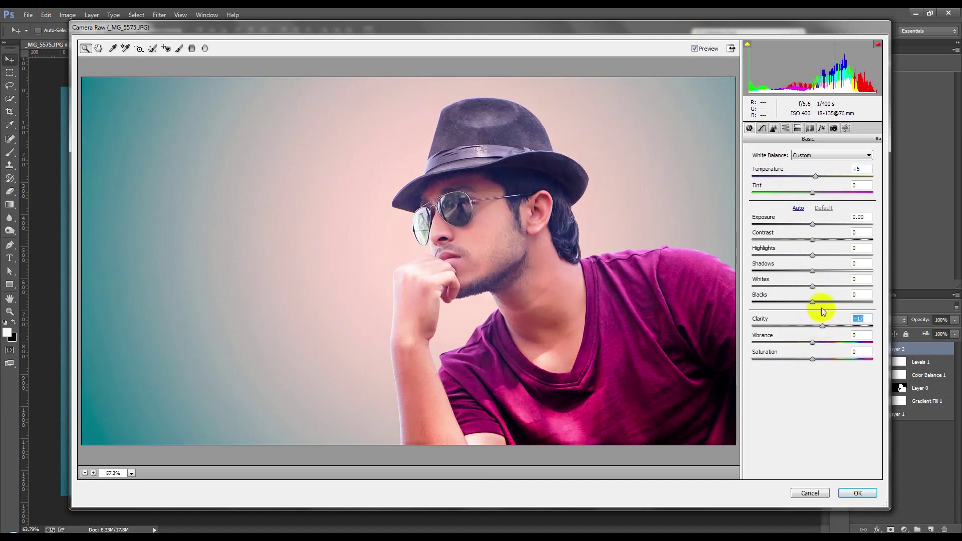
pyautogui.moveTo(812, 301)
pyautogui.mouseDown()
pyautogui.moveTo(802, 300)
pyautogui.moveTo(817, 287)
pyautogui.moveTo(801, 283)
pyautogui.moveTo(826, 284)
pyautogui.moveTo(788, 284)
pyautogui.moveTo(822, 285)
pyautogui.mouseUp()
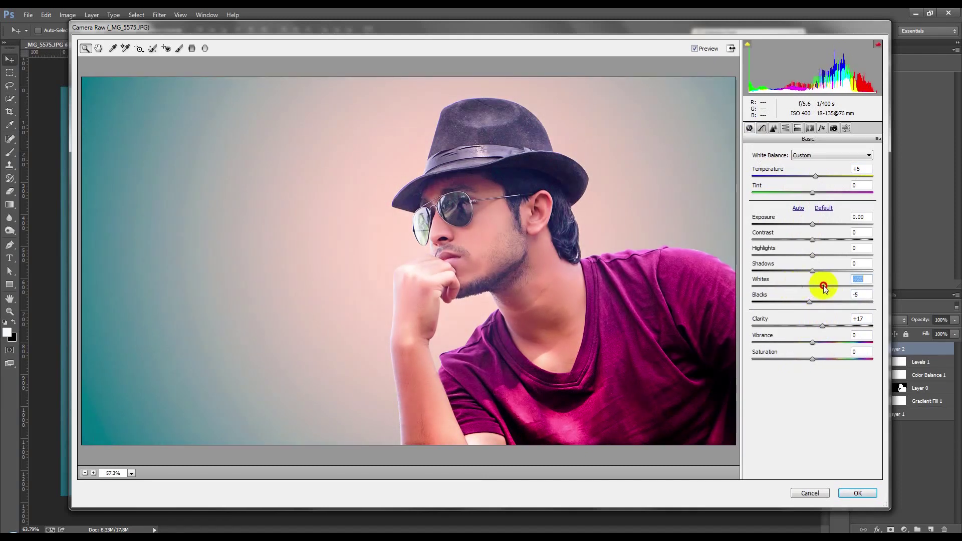
pyautogui.click(812, 239)
pyautogui.moveTo(811, 240)
pyautogui.mouseDown()
pyautogui.moveTo(804, 245)
pyautogui.moveTo(823, 272)
pyautogui.moveTo(809, 271)
pyautogui.mouseUp()
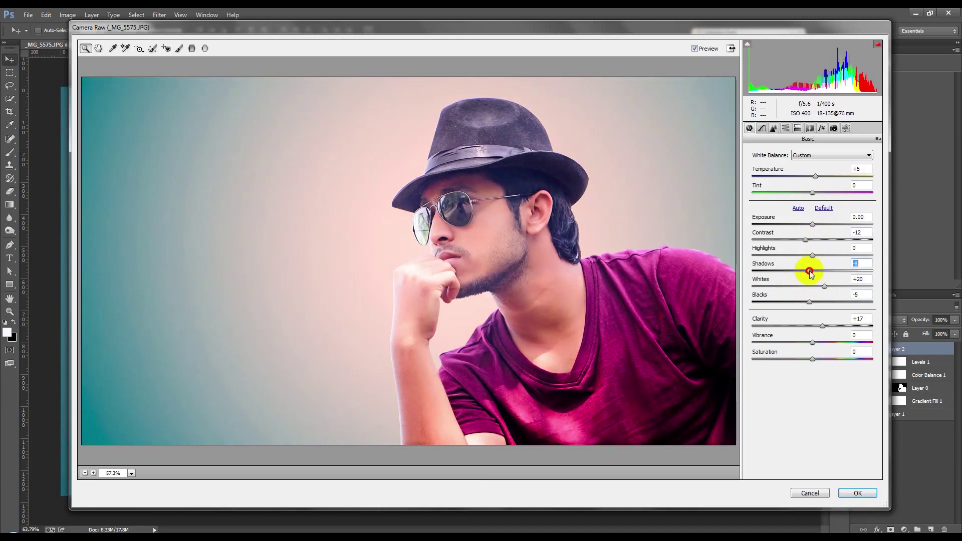
# Add a slight vignette, shift Reds hue to -30 and Blues slightly, then apply the grade
pyautogui.click(822, 128)
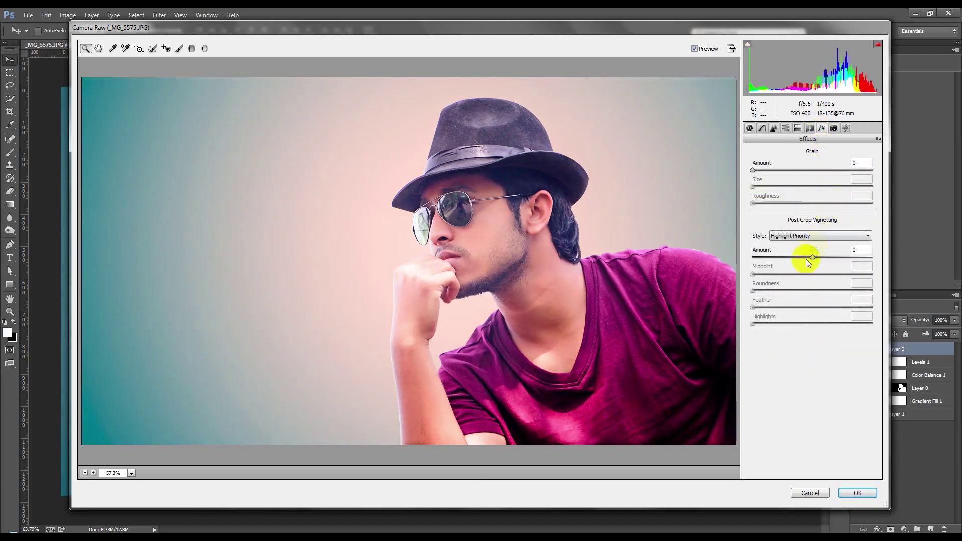
pyautogui.moveTo(812, 257); pyautogui.dragTo(807, 258)
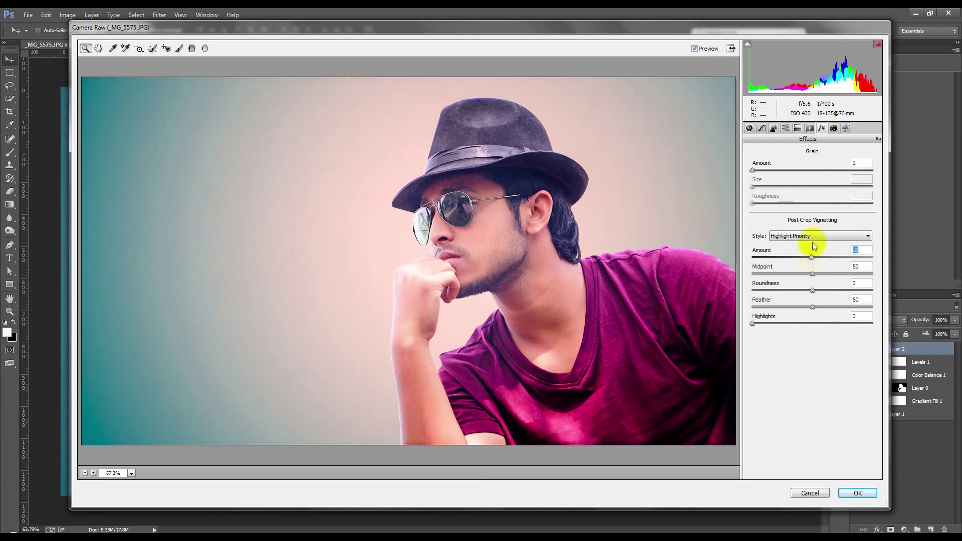
pyautogui.click(808, 128)
pyautogui.click(797, 128)
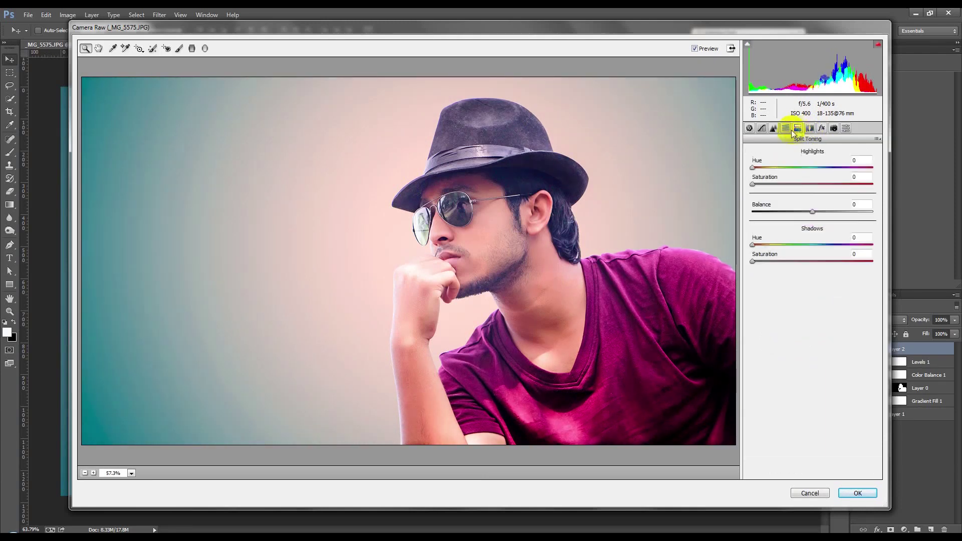
pyautogui.moveTo(812, 199)
pyautogui.mouseDown()
pyautogui.moveTo(794, 199)
pyautogui.moveTo(830, 201)
pyautogui.moveTo(790, 200)
pyautogui.moveTo(829, 203)
pyautogui.moveTo(793, 199)
pyautogui.moveTo(822, 217)
pyautogui.moveTo(798, 215)
pyautogui.moveTo(827, 216)
pyautogui.moveTo(801, 215)
pyautogui.moveTo(813, 215)
pyautogui.mouseUp()
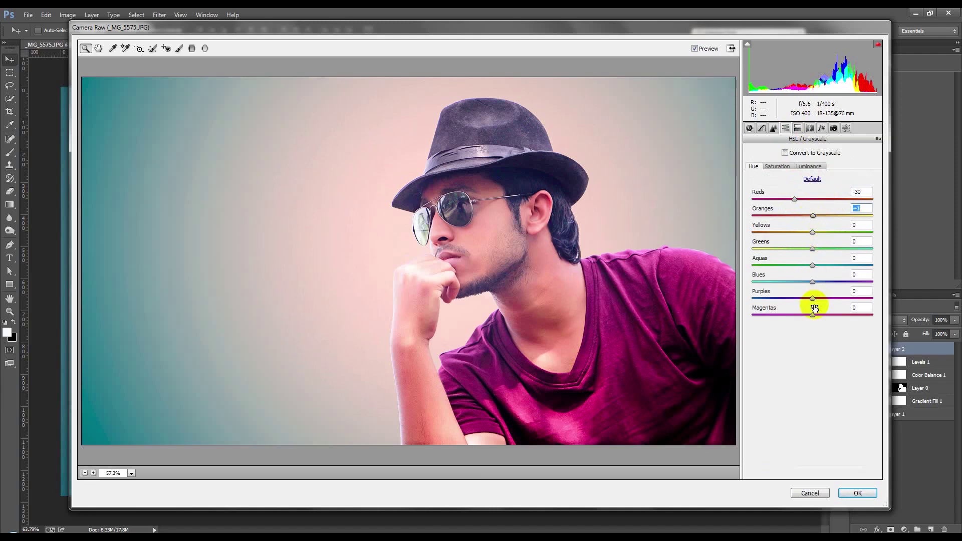
pyautogui.moveTo(817, 282)
pyautogui.mouseDown()
pyautogui.moveTo(800, 275)
pyautogui.moveTo(832, 279)
pyautogui.moveTo(810, 277)
pyautogui.mouseUp()
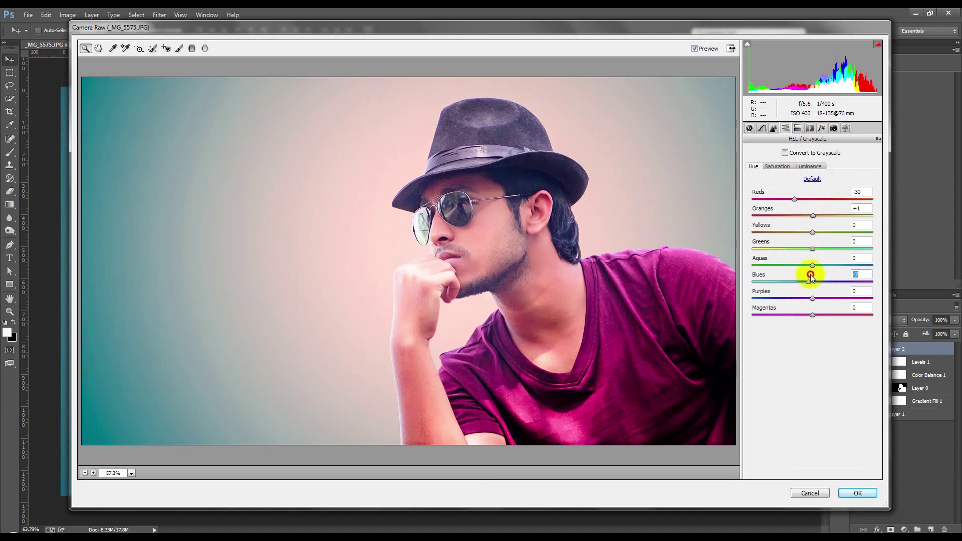
pyautogui.click(867, 495)
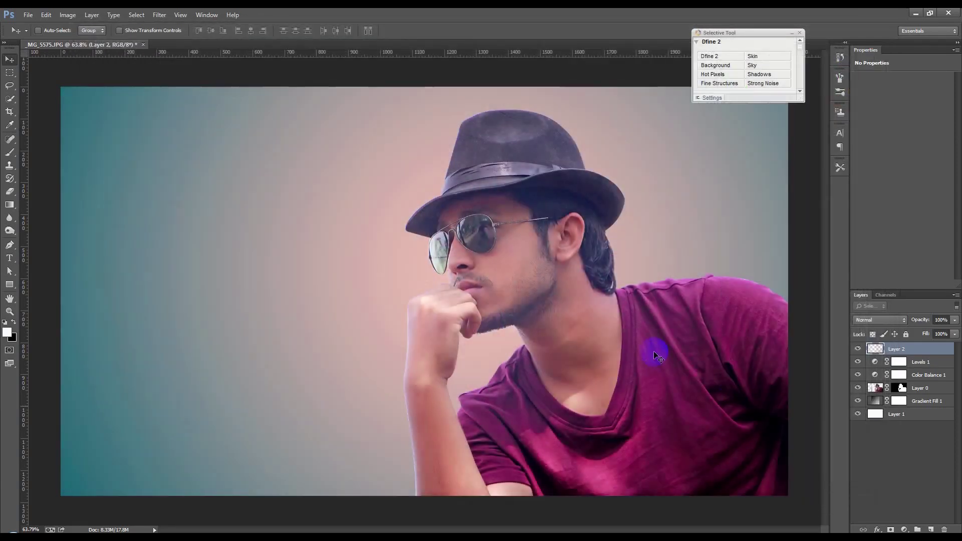
# Toggle Layer 2's visibility to compare the image with and without the Camera Raw grade
pyautogui.click(905, 529)
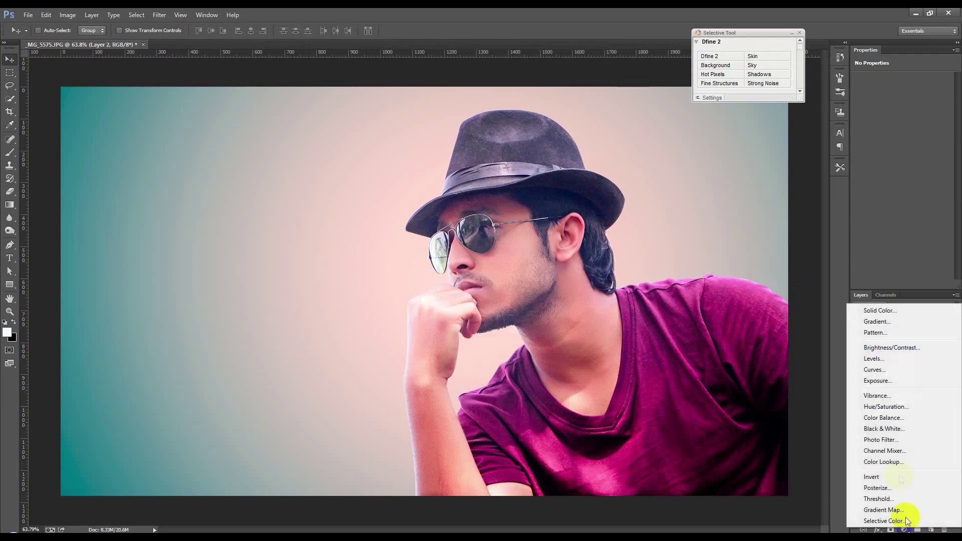
pyautogui.click(829, 313)
pyautogui.click(858, 348)
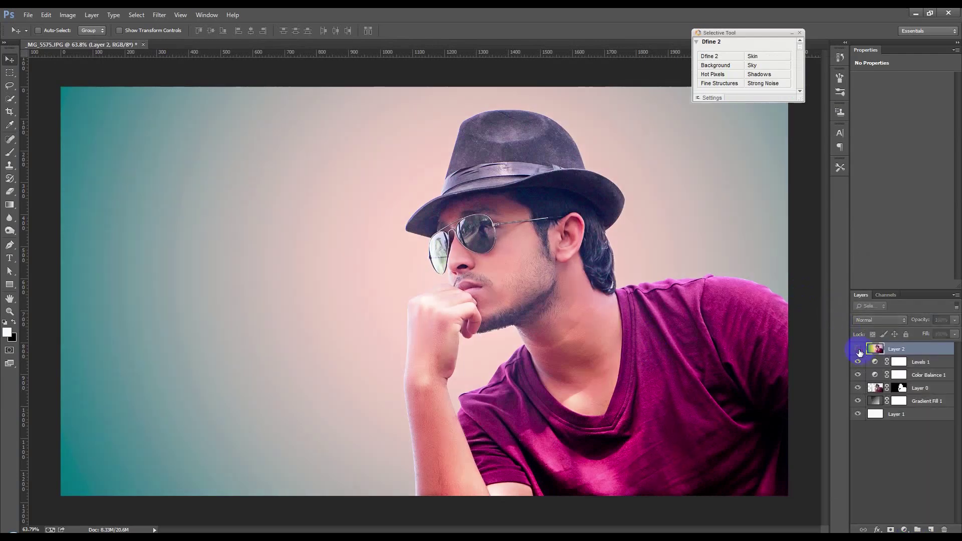
pyautogui.click(857, 349)
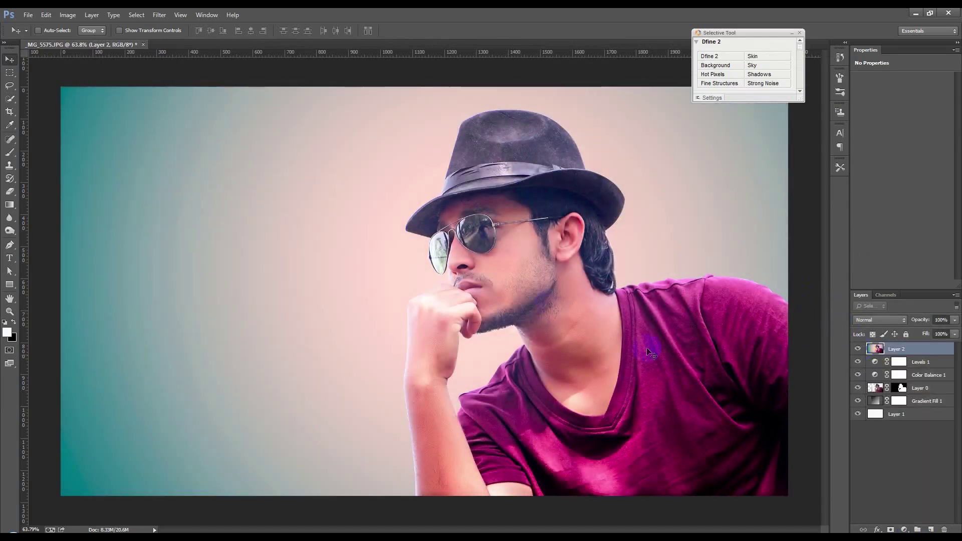
# Add a Curves layer whose Blue curve lowers the top point and raises the black point
pyautogui.click(904, 529)
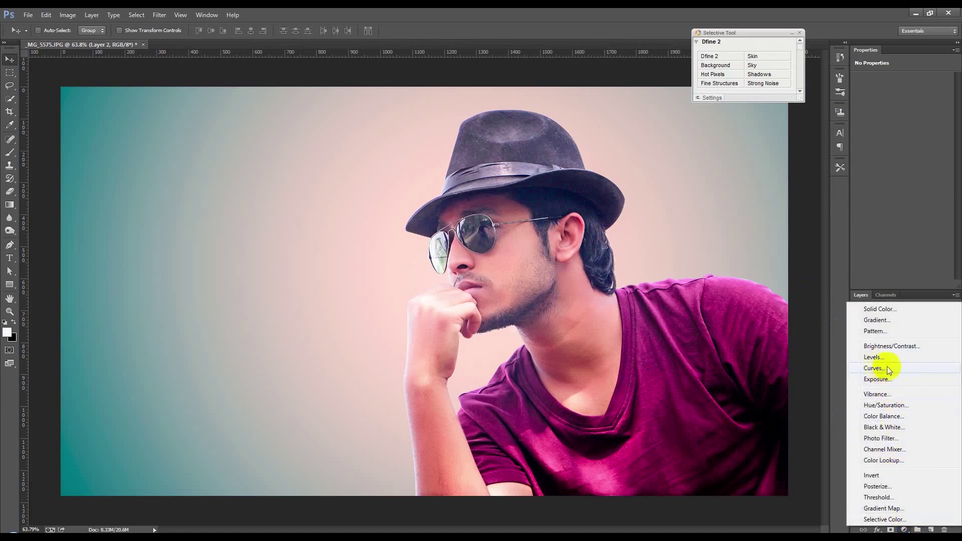
pyautogui.click(873, 368)
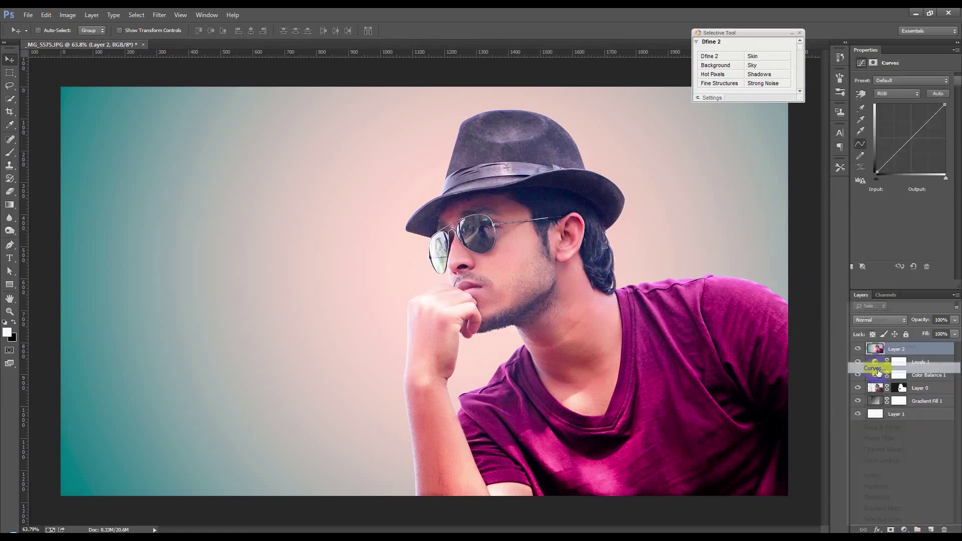
pyautogui.click(887, 94)
pyautogui.click(881, 128)
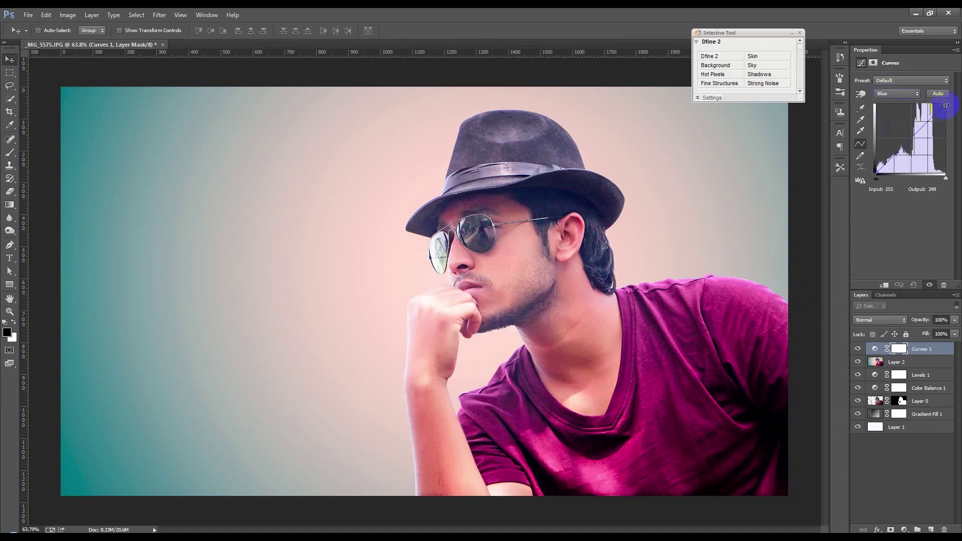
pyautogui.moveTo(945, 105)
pyautogui.mouseDown()
pyautogui.moveTo(950, 113)
pyautogui.moveTo(934, 114)
pyautogui.mouseUp()
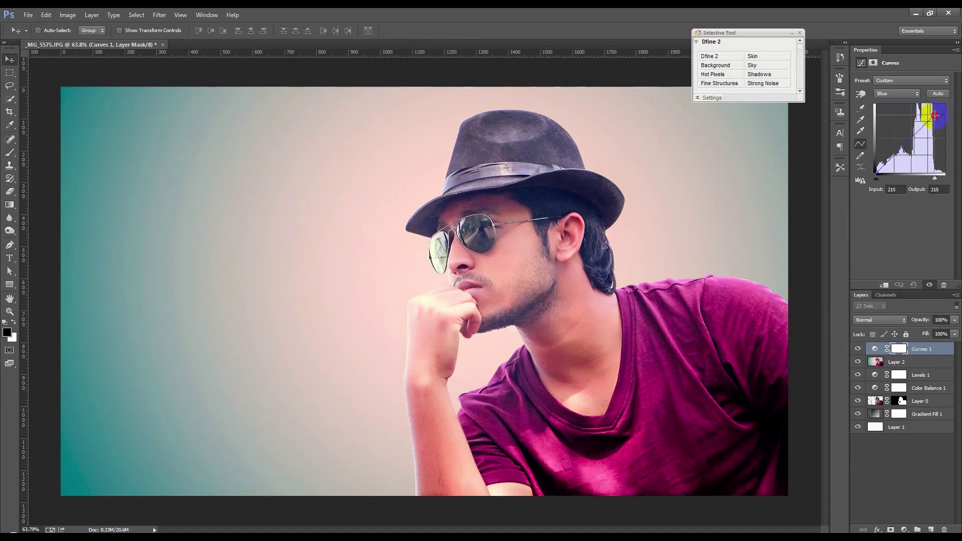
pyautogui.moveTo(878, 171); pyautogui.dragTo(884, 164)
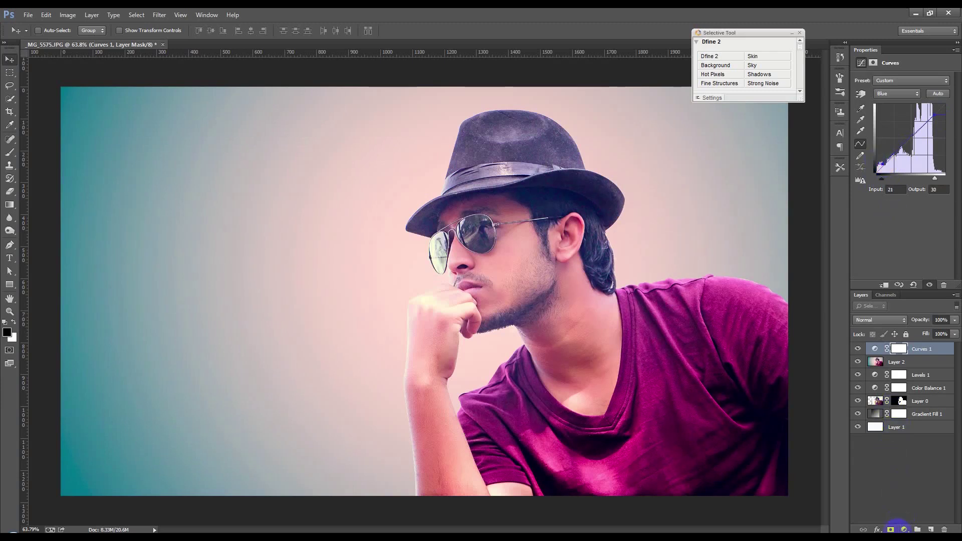
pyautogui.click(903, 529)
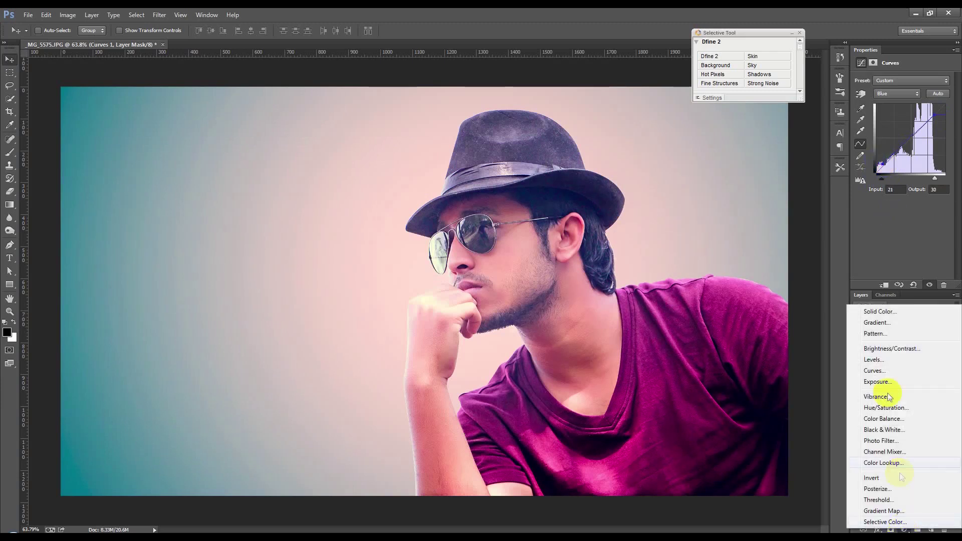
# Add a Curves adjustment layer, then delete the unneeded Curves 2 layer
pyautogui.click(874, 369)
pyautogui.click(893, 93)
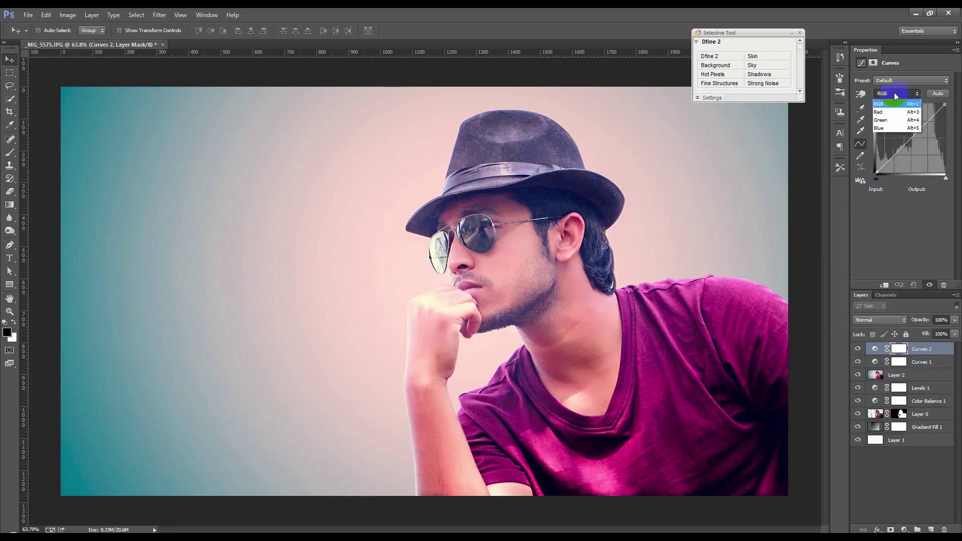
pyautogui.click(928, 351)
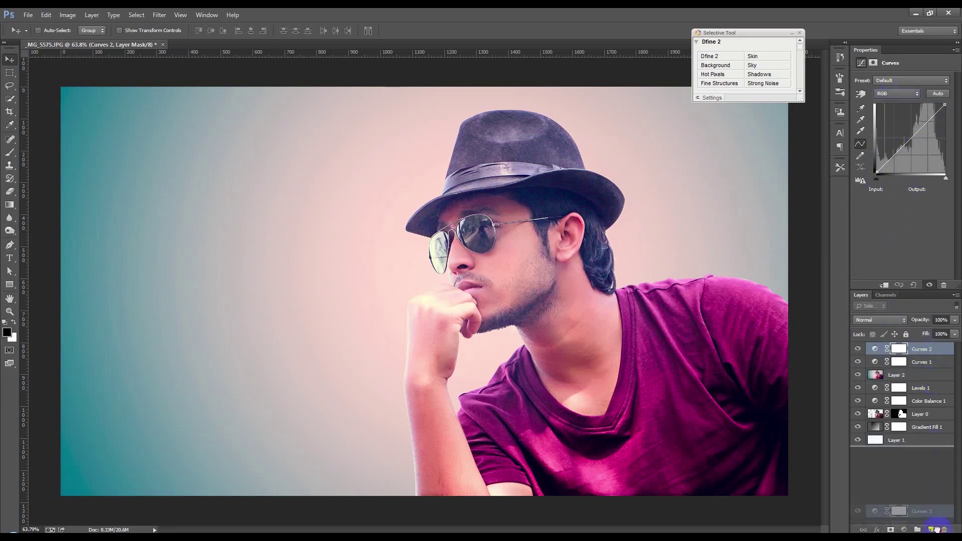
pyautogui.click(945, 529)
# Add a Color Balance layer with midtones shifted toward cyan, to about -11
pyautogui.click(903, 529)
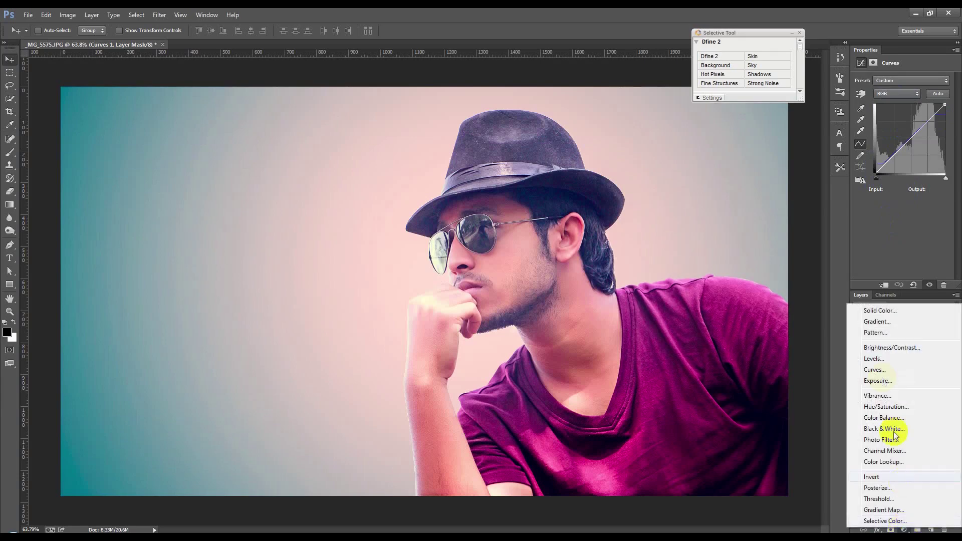
pyautogui.click(882, 418)
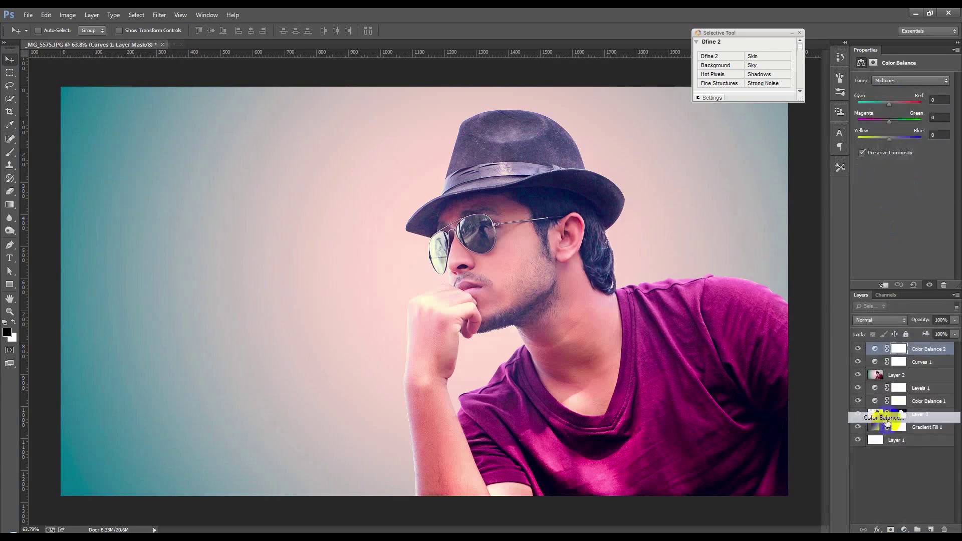
pyautogui.moveTo(888, 103); pyautogui.dragTo(885, 107)
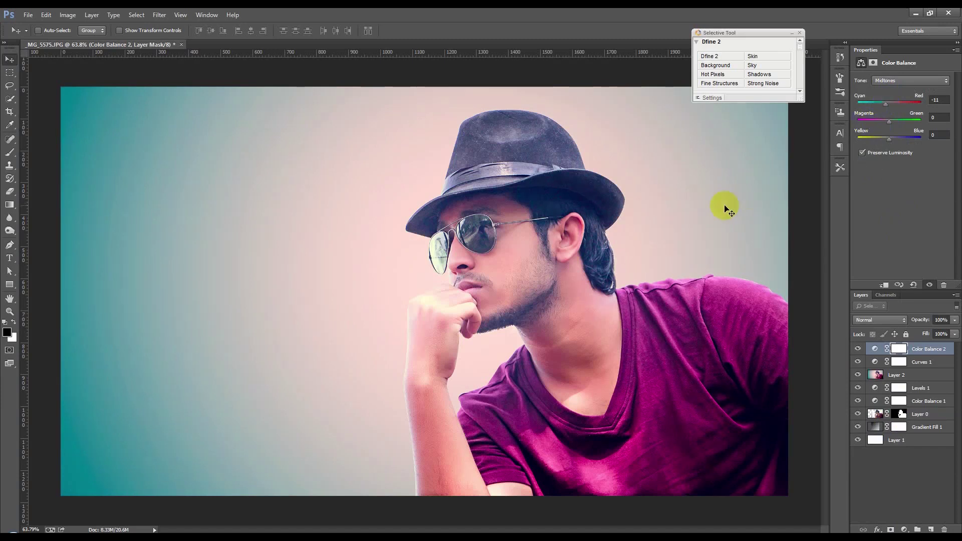
# Move the floating Selective Tool panel off the image
pyautogui.moveTo(749, 32)
pyautogui.mouseDown()
pyautogui.moveTo(899, 68)
pyautogui.moveTo(909, 48)
pyautogui.mouseUp()
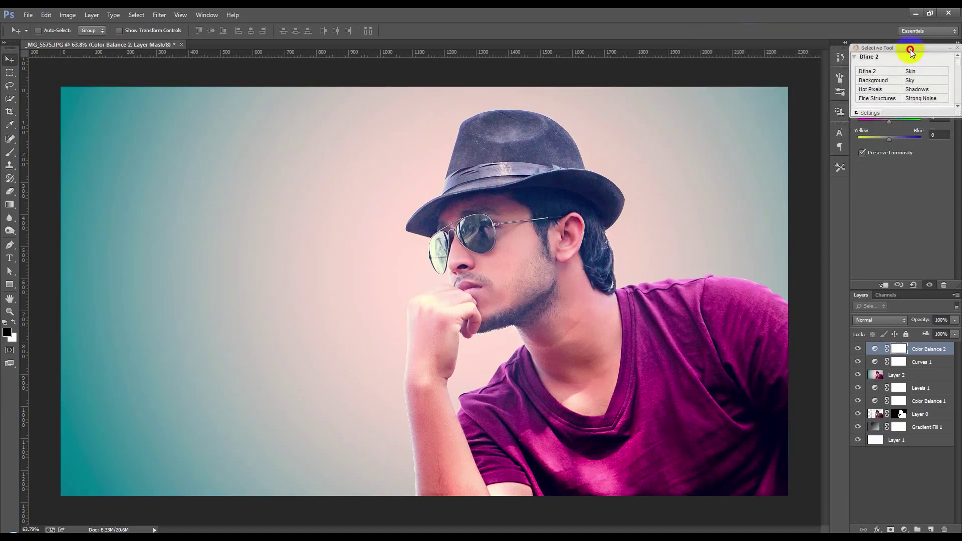
pyautogui.click(537, 404)
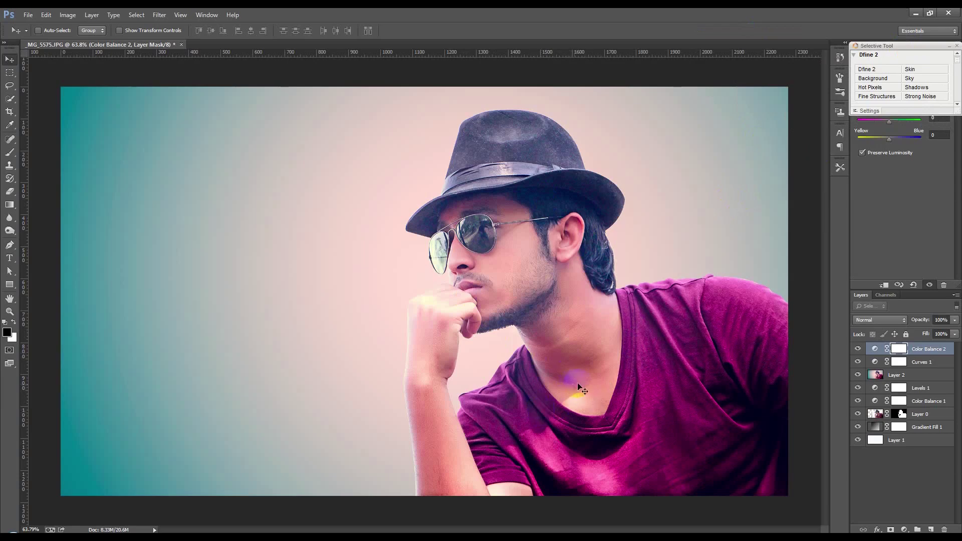
pyautogui.click(67, 15)
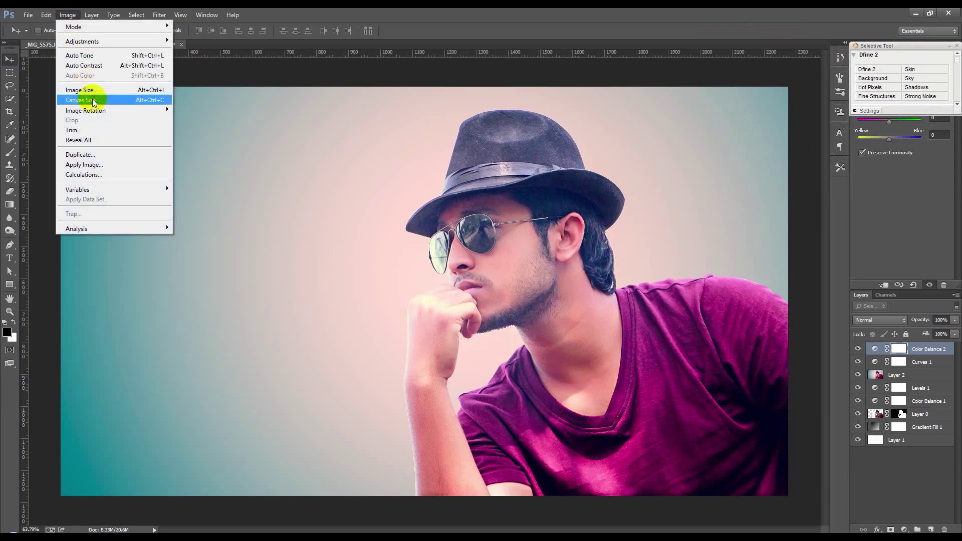
# Cancel the Canvas Size change and resize the image to 1920 × 1080 pixels in Image Size
pyautogui.click(94, 102)
pyautogui.write('1920')
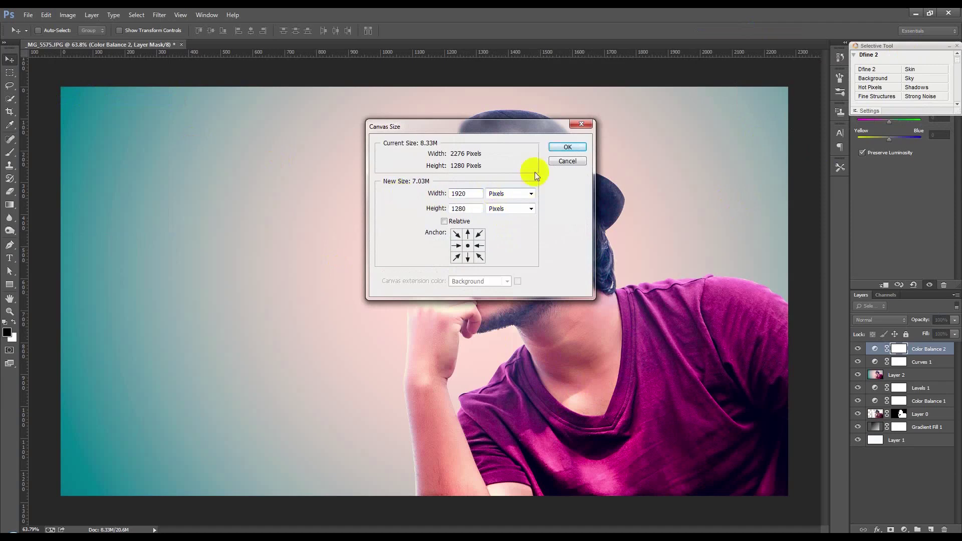
pyautogui.click(561, 161)
pyautogui.click(70, 14)
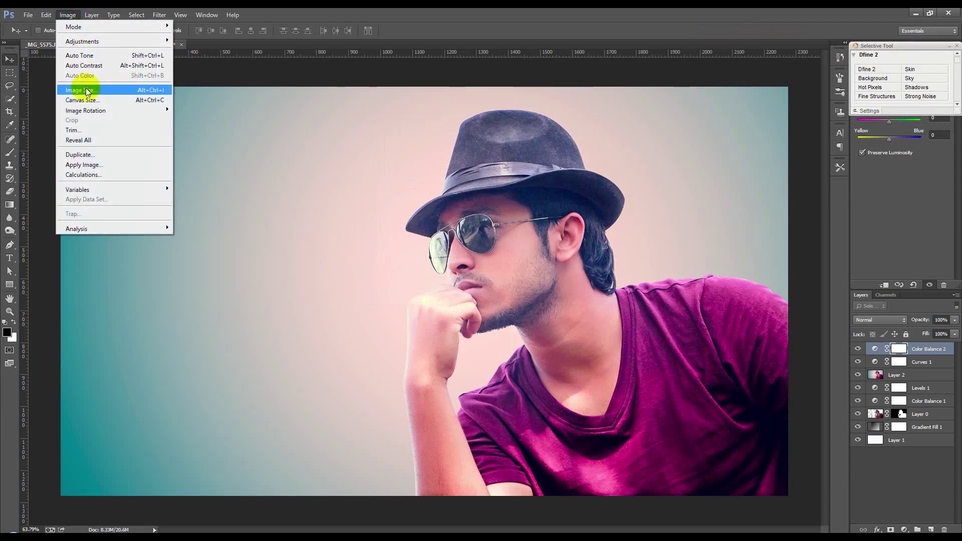
pyautogui.click(83, 89)
pyautogui.write('1')
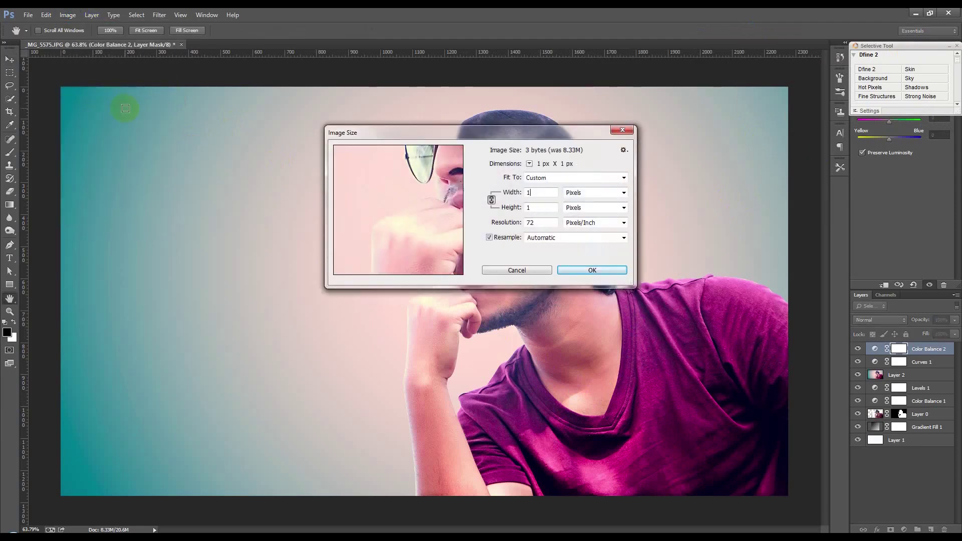
pyautogui.write('920')
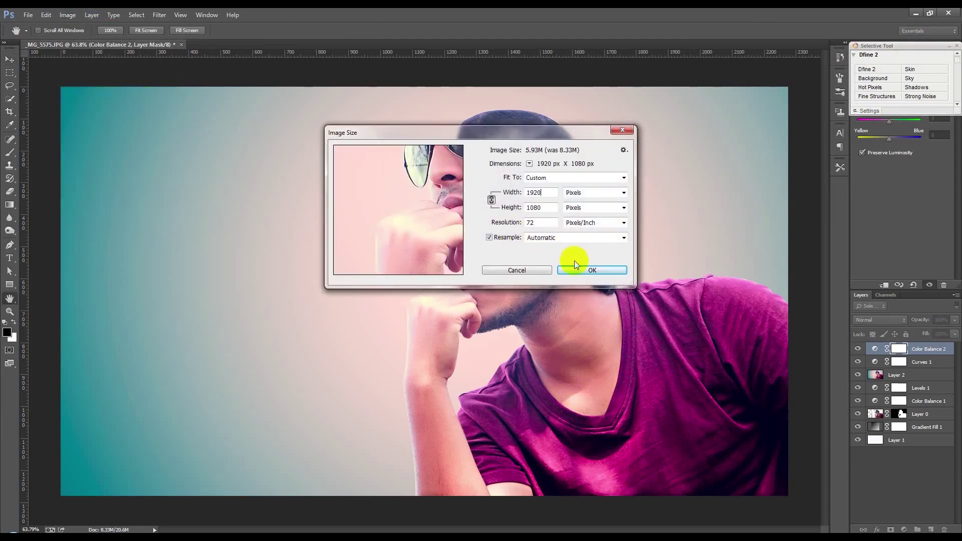
pyautogui.click(576, 269)
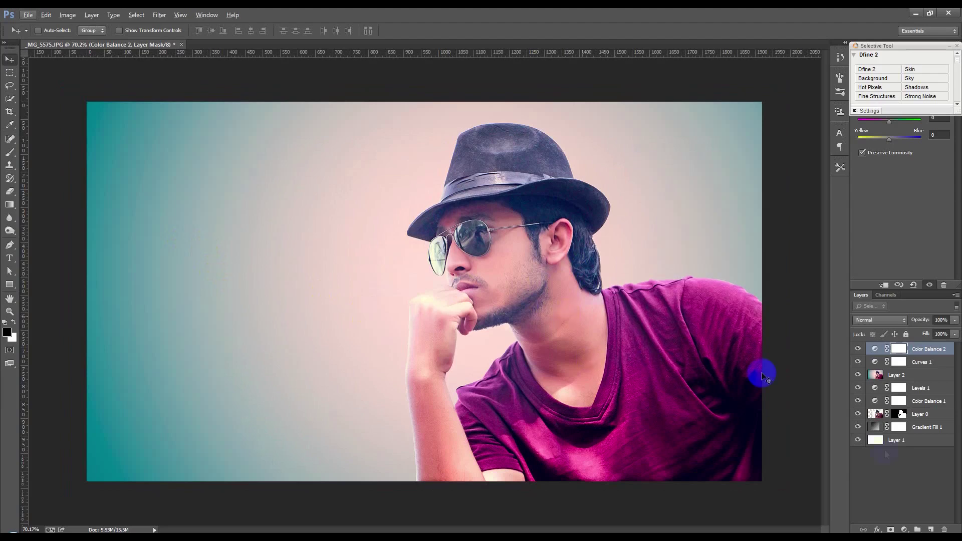
# Apply a Camera Raw Filter to Layer 2 with Tone Curve Darks lowered to -5
pyautogui.click(920, 374)
pyautogui.press('x')
pyautogui.click(158, 13)
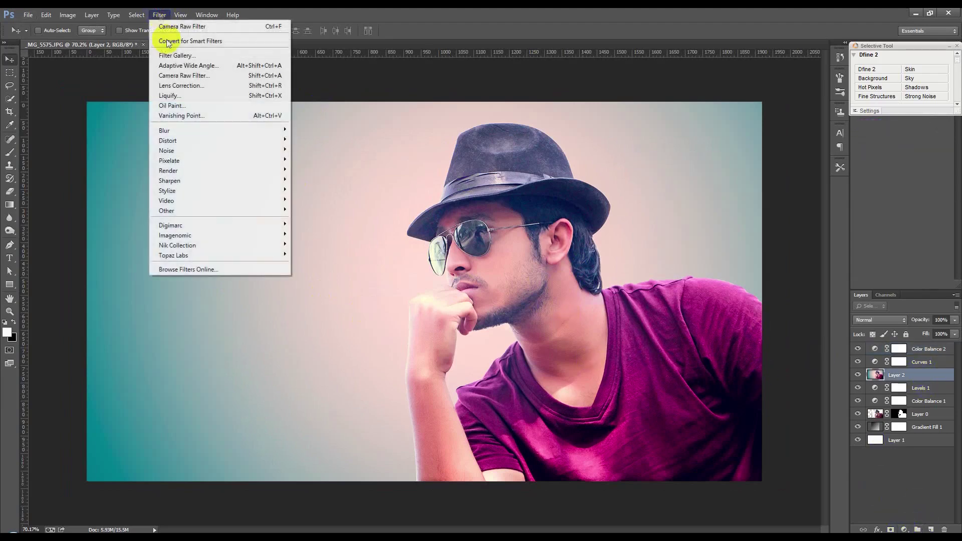
pyautogui.click(175, 76)
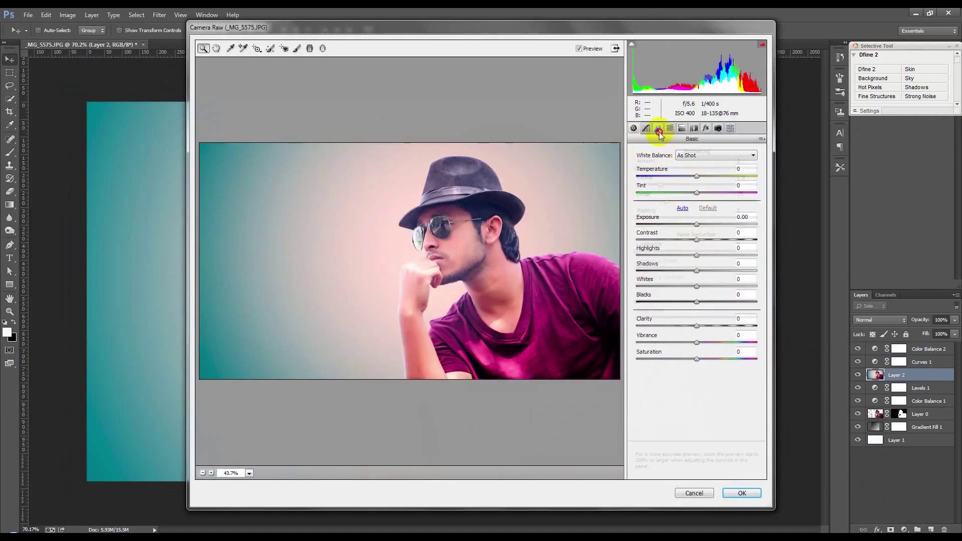
pyautogui.click(657, 128)
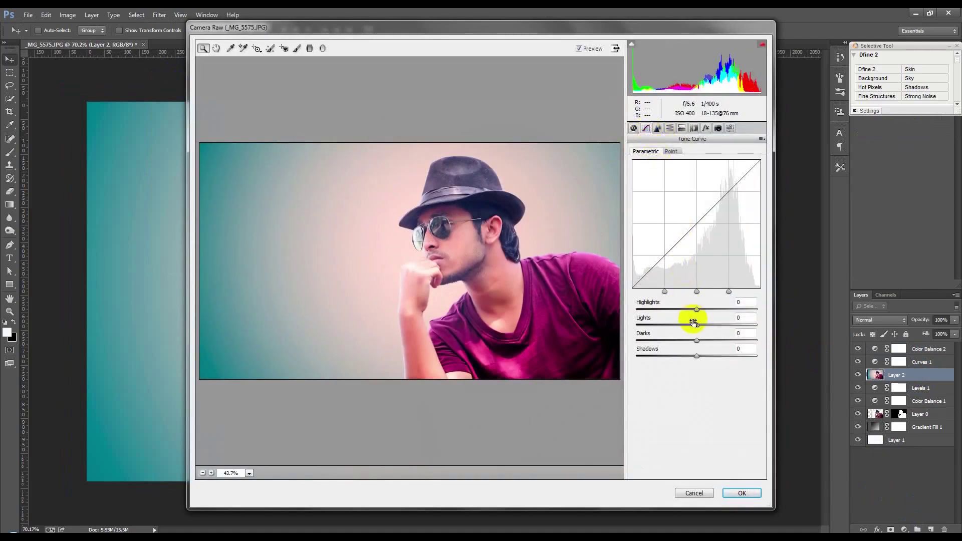
pyautogui.moveTo(697, 340); pyautogui.dragTo(692, 341)
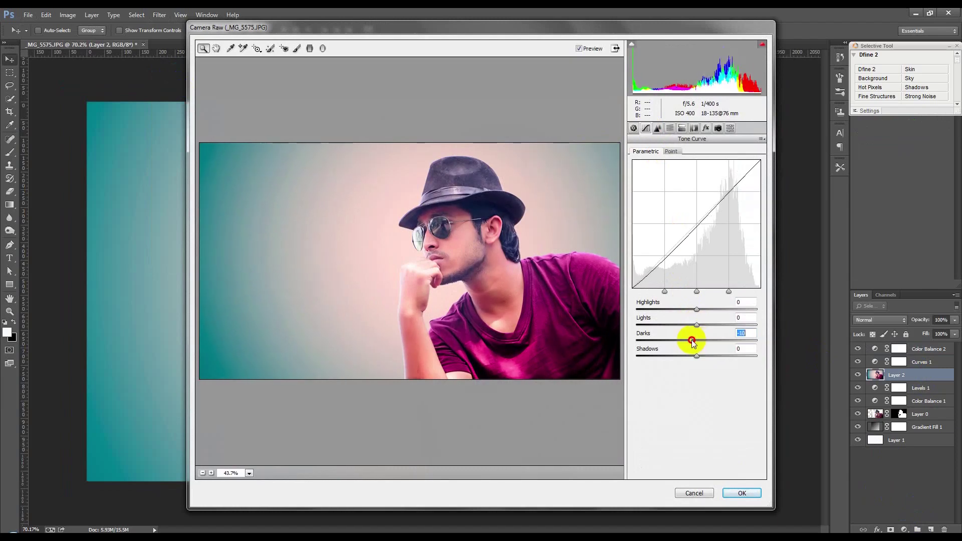
pyautogui.click(741, 493)
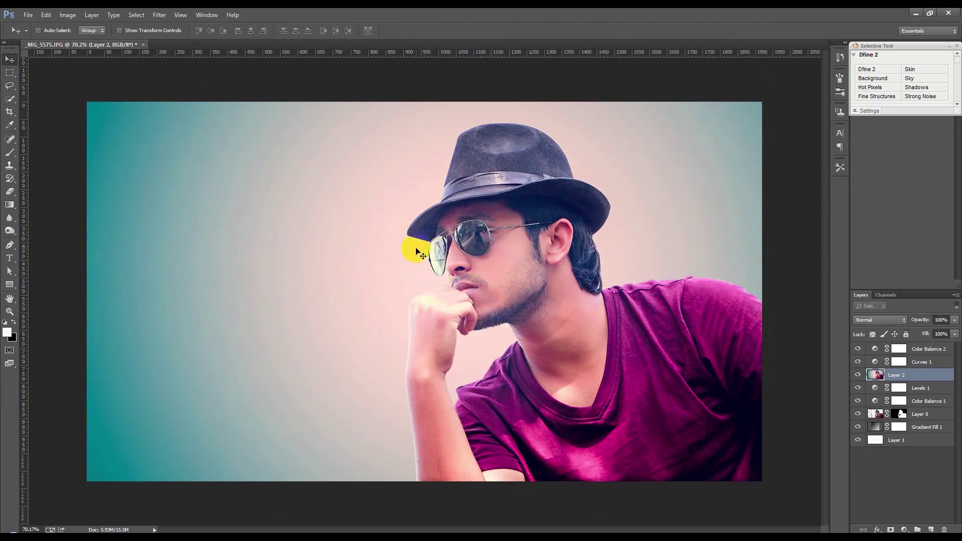
# Zoom into the sunglasses and trace a Pen path around the lens frame
pyautogui.scroll(5, 494, 186)
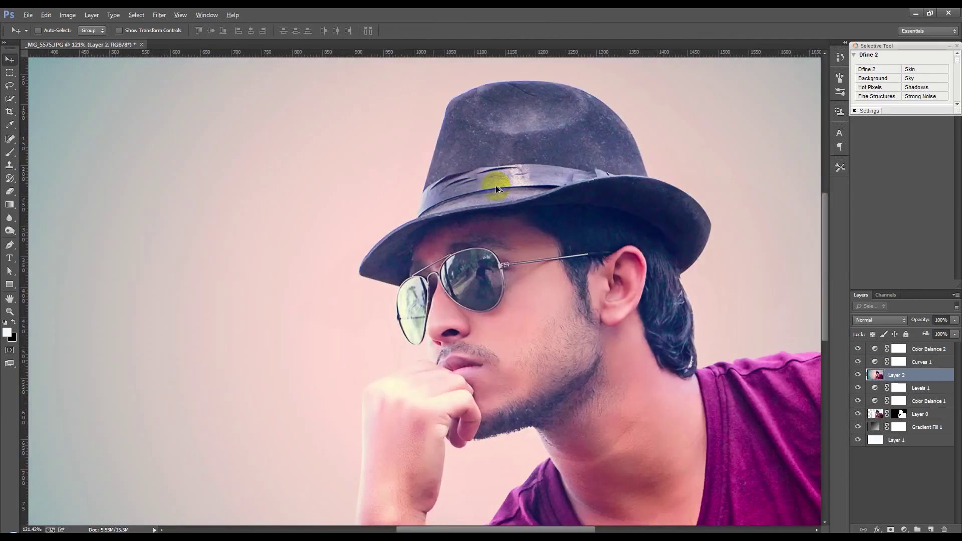
pyautogui.scroll(1, 462, 293)
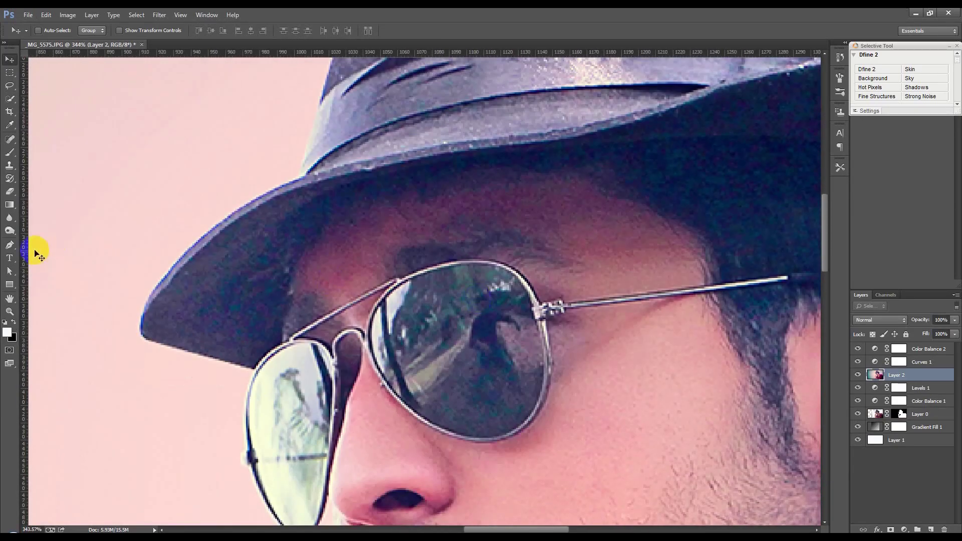
pyautogui.click(9, 245)
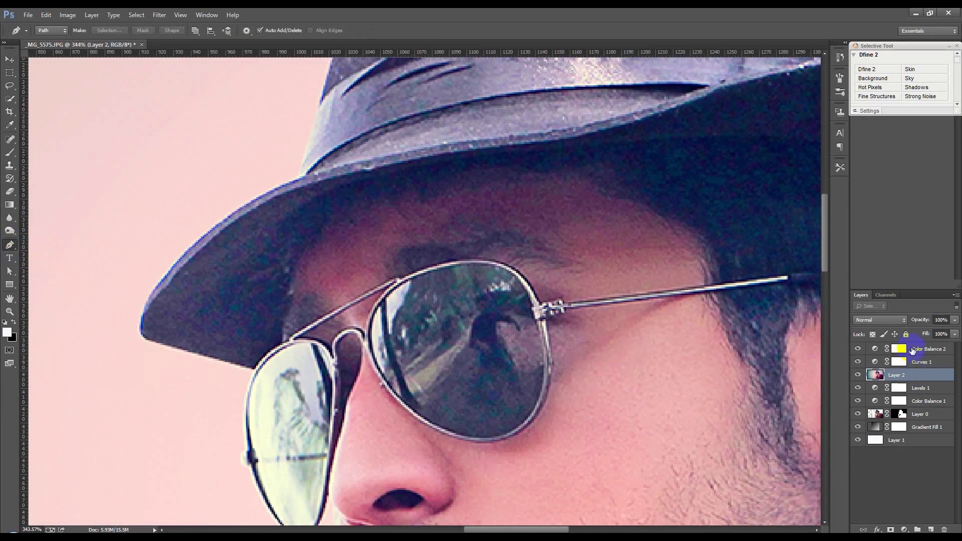
pyautogui.click(378, 315)
pyautogui.click(426, 280)
pyautogui.click(461, 263)
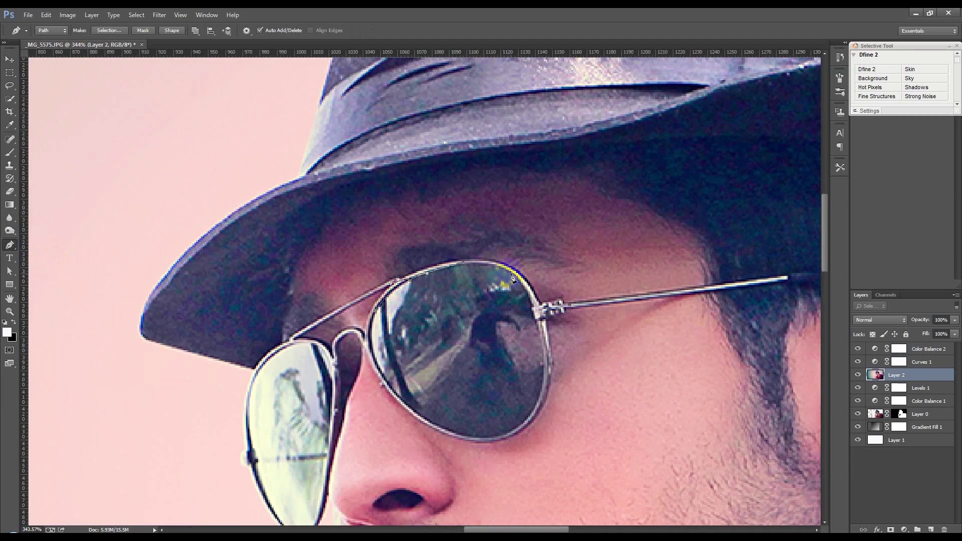
pyautogui.click(527, 285)
pyautogui.click(538, 341)
pyautogui.moveTo(513, 440); pyautogui.dragTo(533, 419)
pyautogui.moveTo(410, 412); pyautogui.dragTo(352, 363)
pyautogui.click(373, 317)
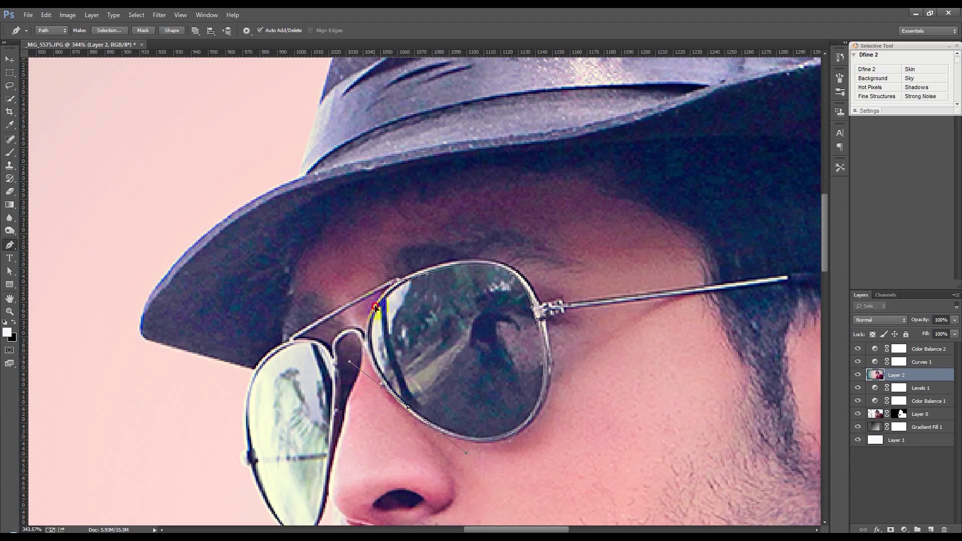
pyautogui.click(410, 412)
pyautogui.click(373, 311)
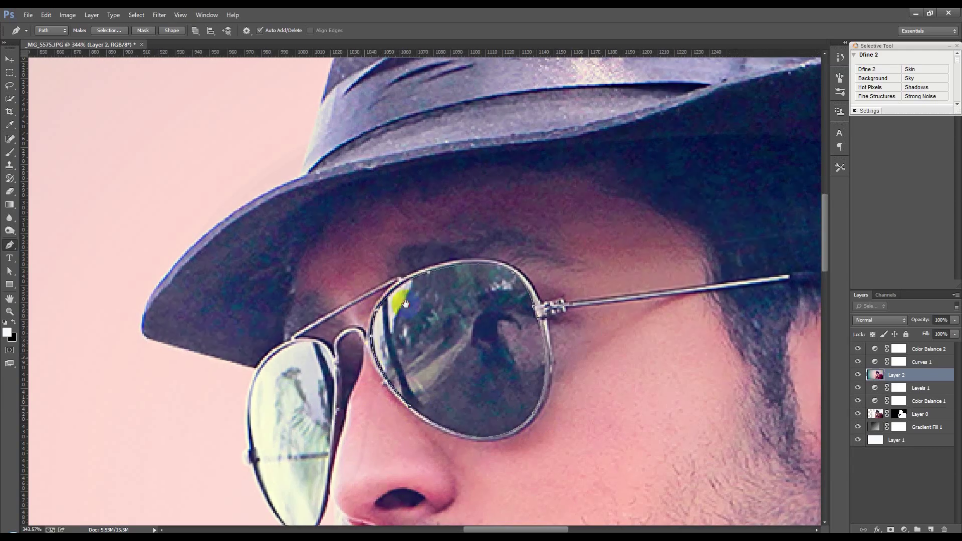
# Trace the left lens's outer edge with curved Pen anchors
pyautogui.moveTo(255, 449); pyautogui.dragTo(309, 369)
pyautogui.click(309, 368)
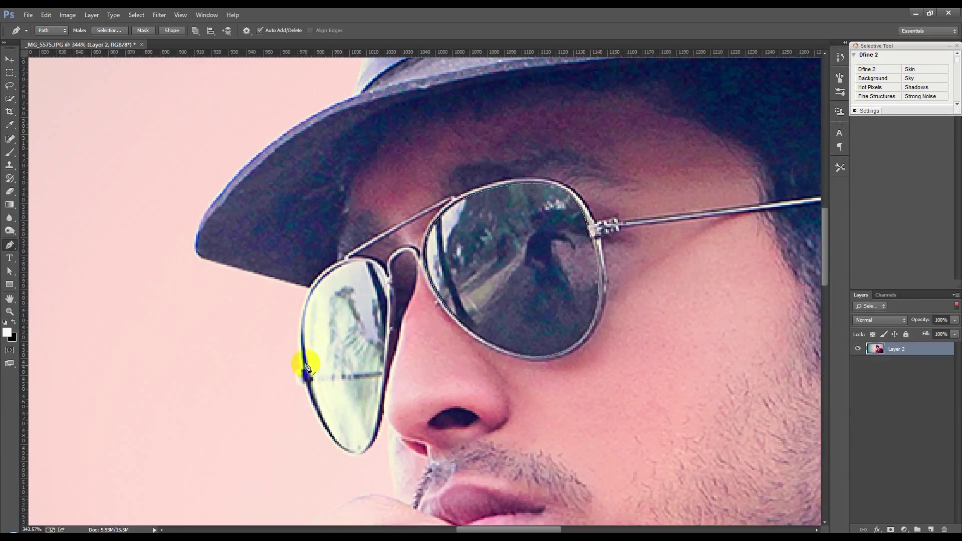
pyautogui.moveTo(317, 287); pyautogui.dragTo(332, 261)
pyautogui.click(318, 287)
pyautogui.moveTo(315, 286); pyautogui.dragTo(316, 289)
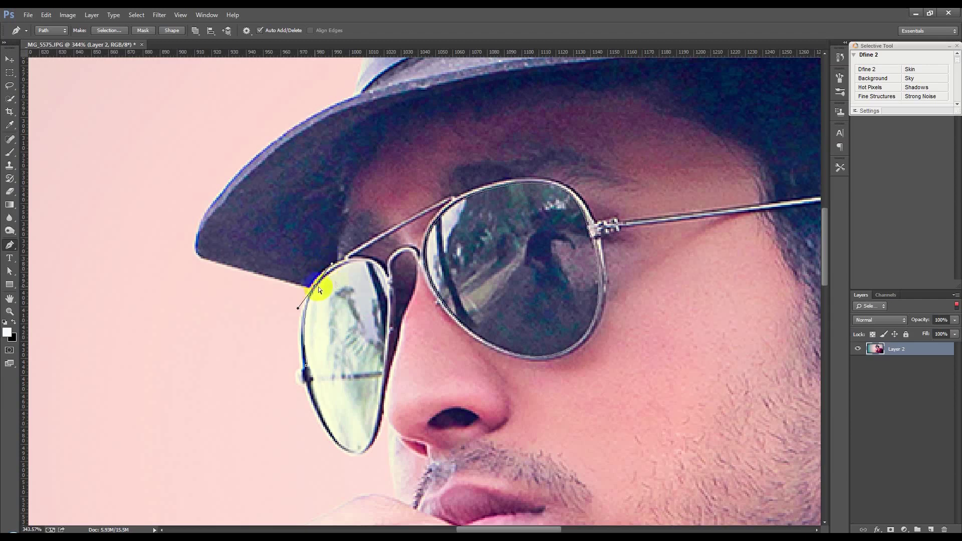
pyautogui.moveTo(370, 266); pyautogui.dragTo(391, 267)
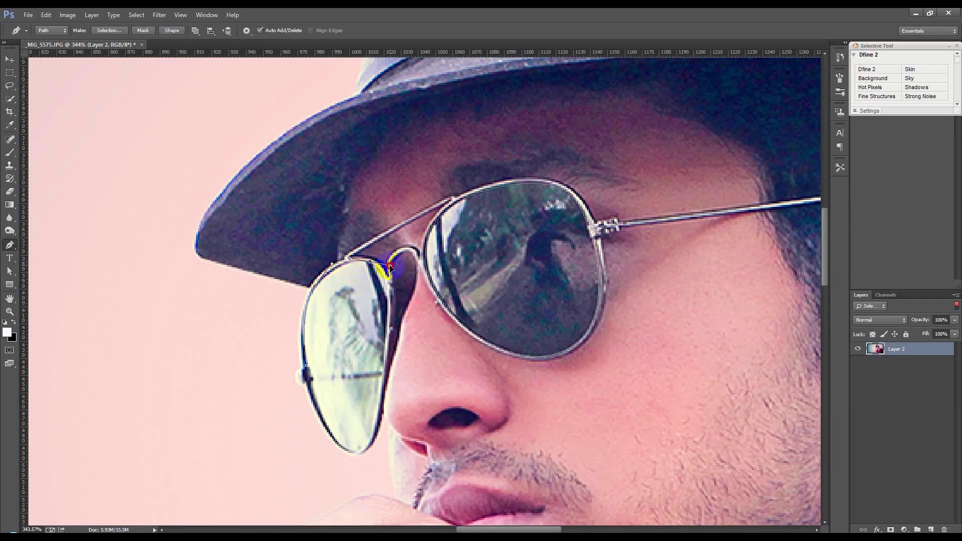
pyautogui.click(388, 307)
pyautogui.click(386, 326)
# Trace down the inner rim and close the left-lens path at its start point
pyautogui.click(366, 262)
pyautogui.click(387, 293)
pyautogui.click(389, 318)
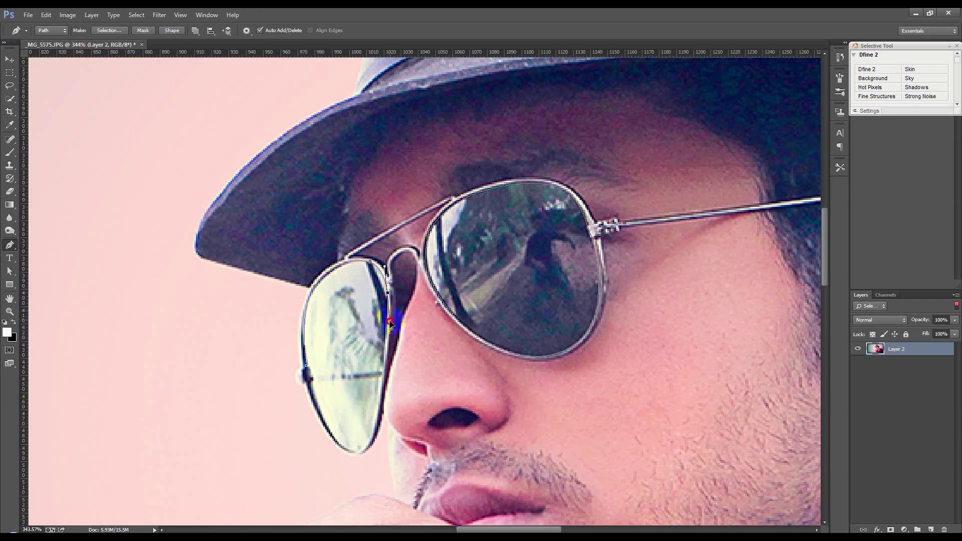
pyautogui.click(388, 293)
pyautogui.click(387, 377)
pyautogui.click(377, 409)
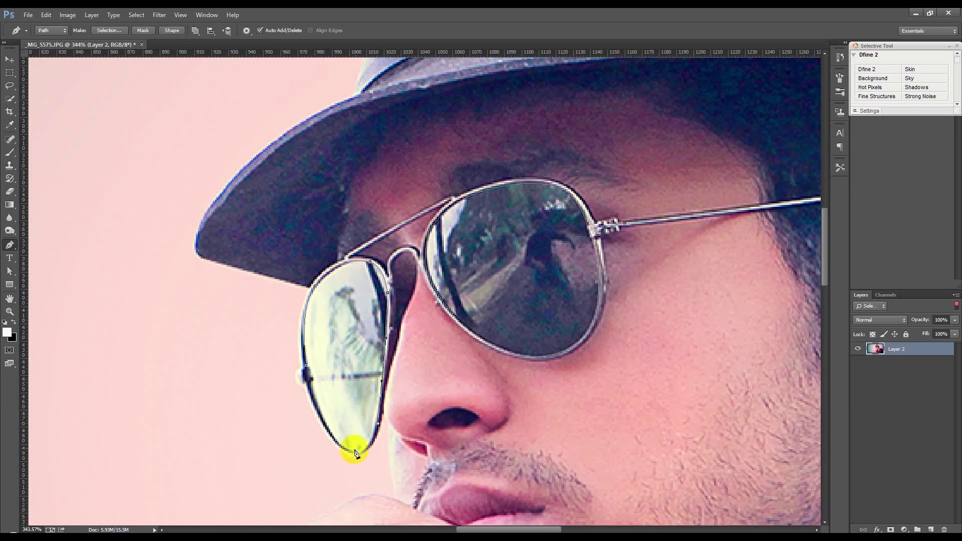
pyautogui.moveTo(353, 455); pyautogui.dragTo(333, 448)
pyautogui.click(307, 369)
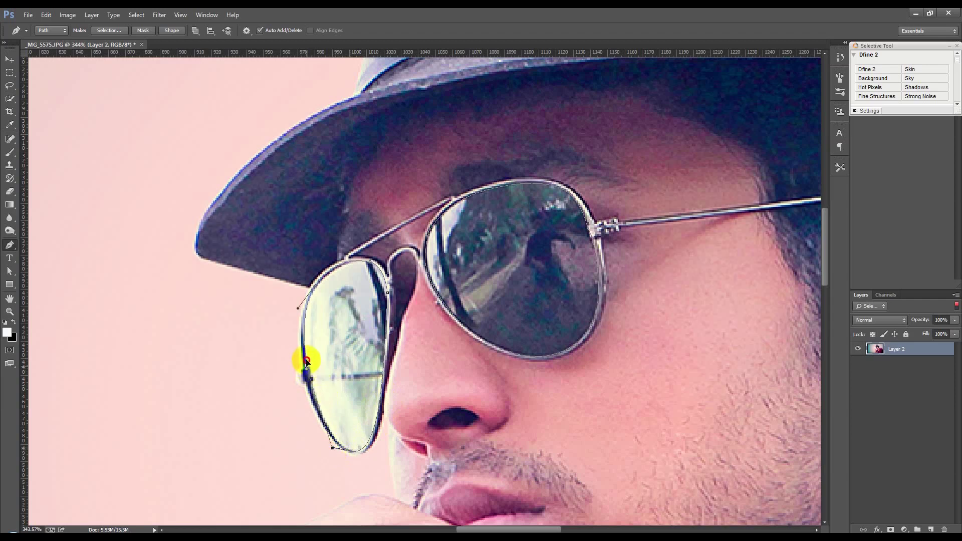
pyautogui.keyDown('ctrl'); pyautogui.click(352, 448); pyautogui.keyUp('ctrl')
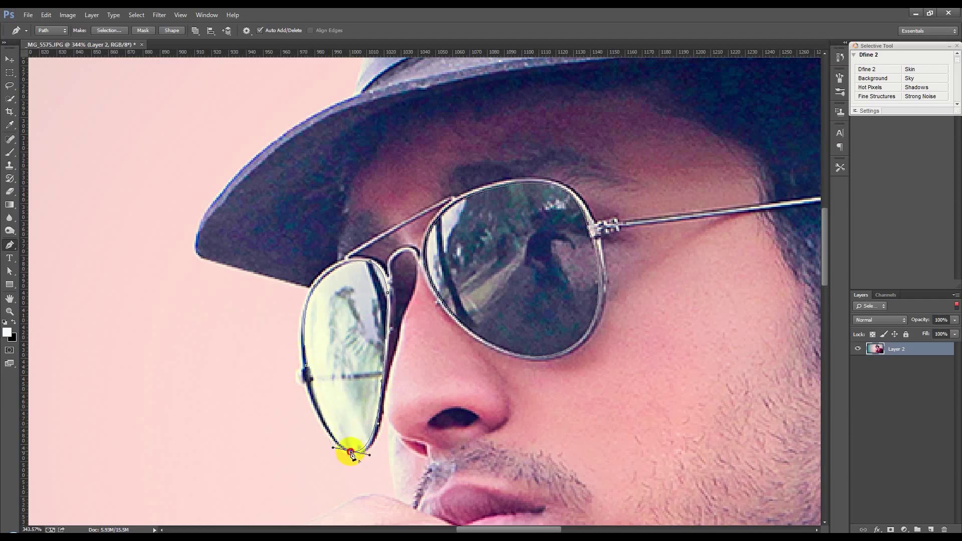
pyautogui.moveTo(302, 353); pyautogui.dragTo(295, 295)
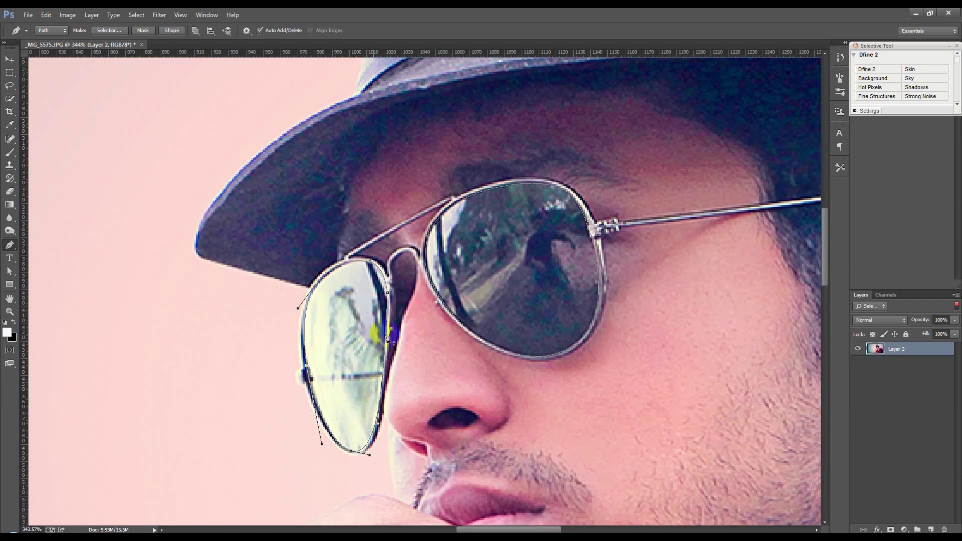
pyautogui.rightClick(442, 323)
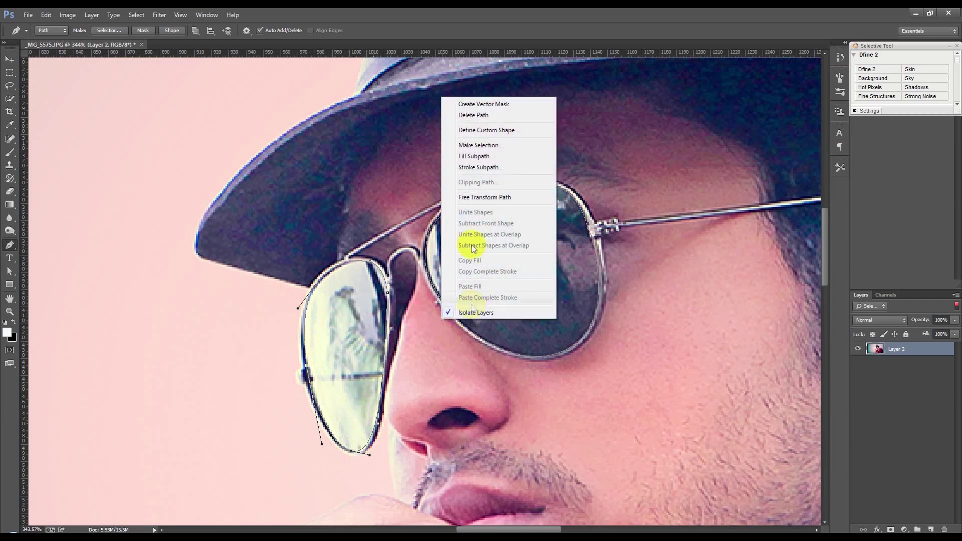
# Make and undo a lens selection, then turn off Auto Add/Delete in the path options
pyautogui.click(473, 149)
pyautogui.click(532, 163)
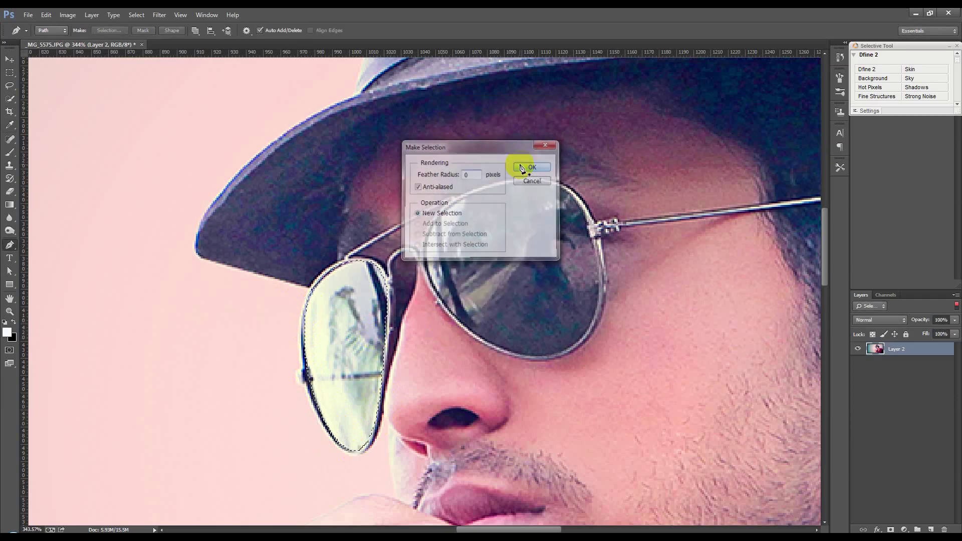
pyautogui.hotkey('ctrl', 'z')
pyautogui.click(196, 30)
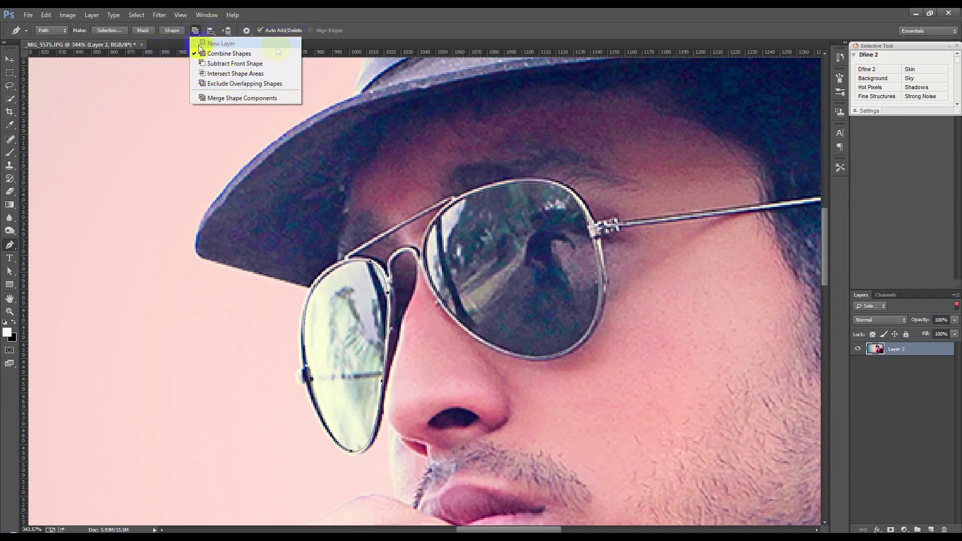
pyautogui.click(389, 35)
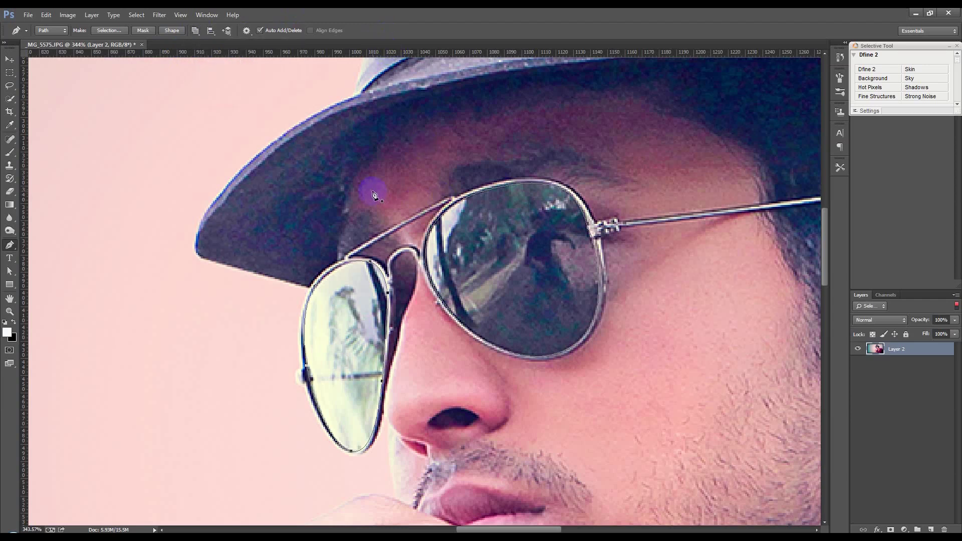
pyautogui.click(207, 33)
pyautogui.click(199, 32)
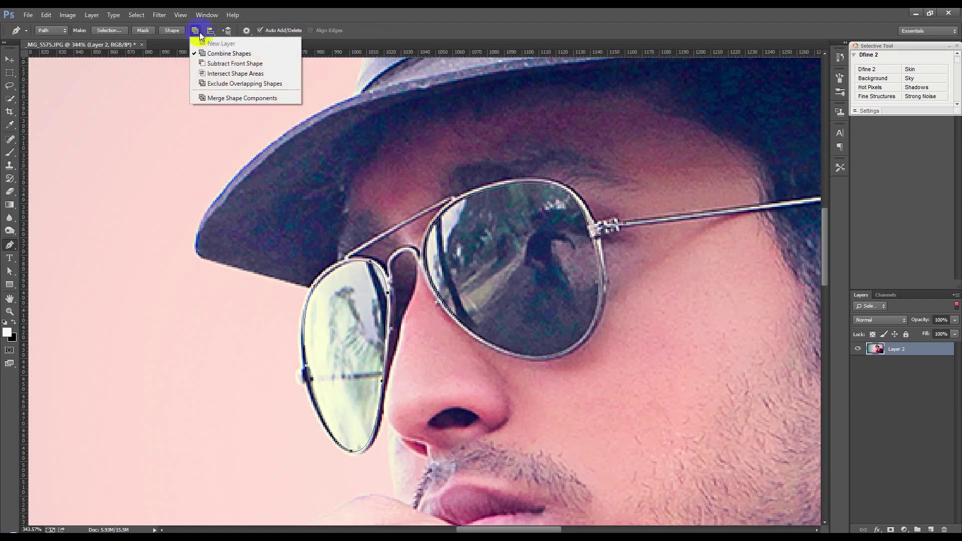
pyautogui.click(269, 32)
# Merge Shape Components and make a 0 px feather selection from both lens paths
pyautogui.rightClick(378, 159)
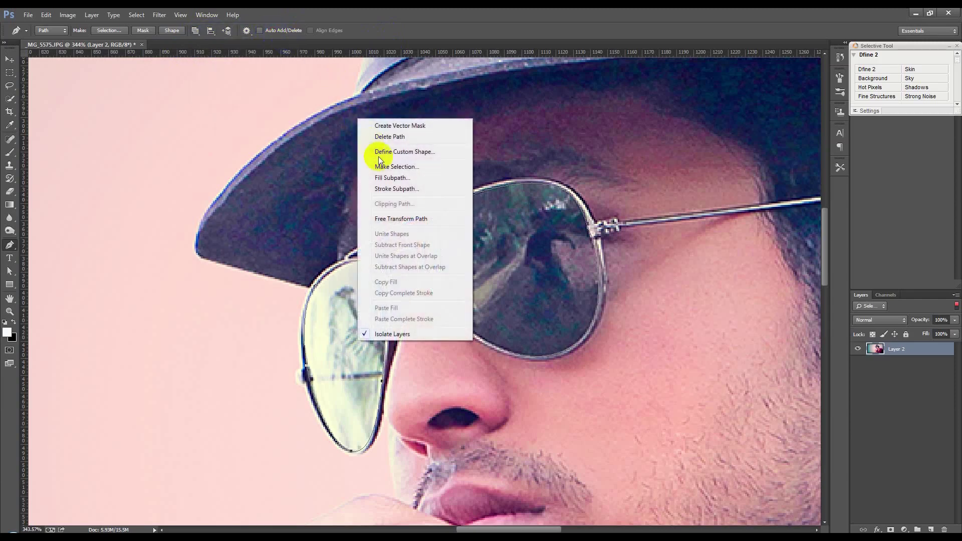
pyautogui.click(382, 165)
pyautogui.click(520, 163)
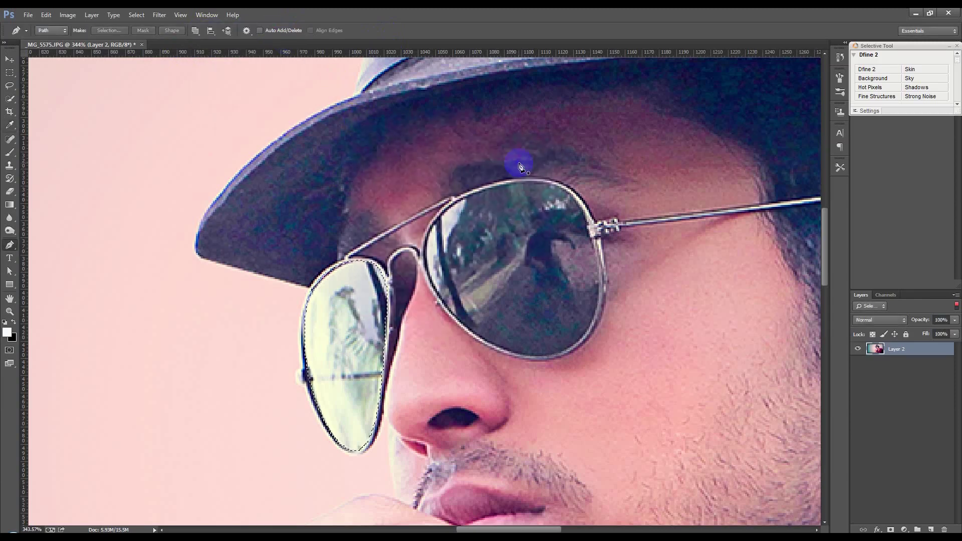
pyautogui.click(194, 33)
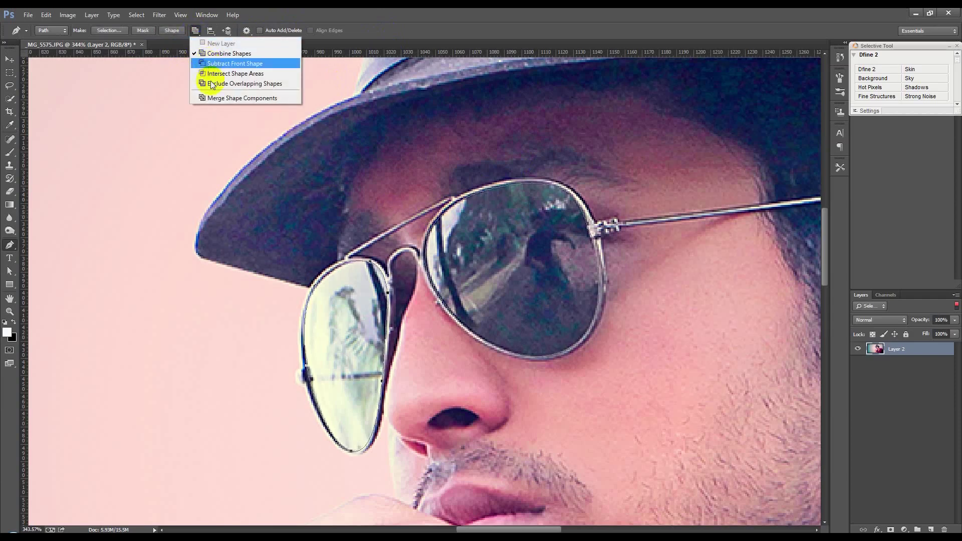
pyautogui.click(214, 99)
pyautogui.rightClick(368, 191)
pyautogui.click(401, 238)
pyautogui.click(539, 169)
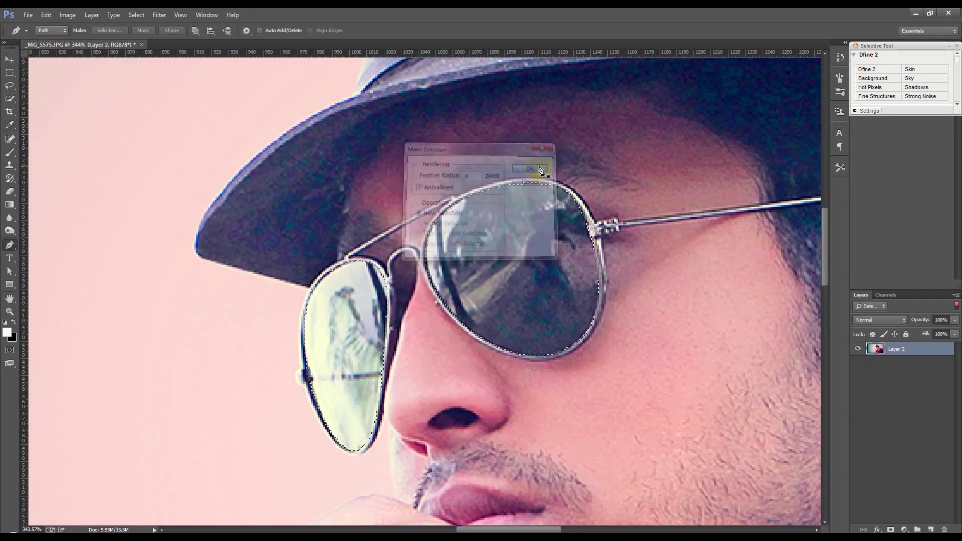
pyautogui.click(279, 30)
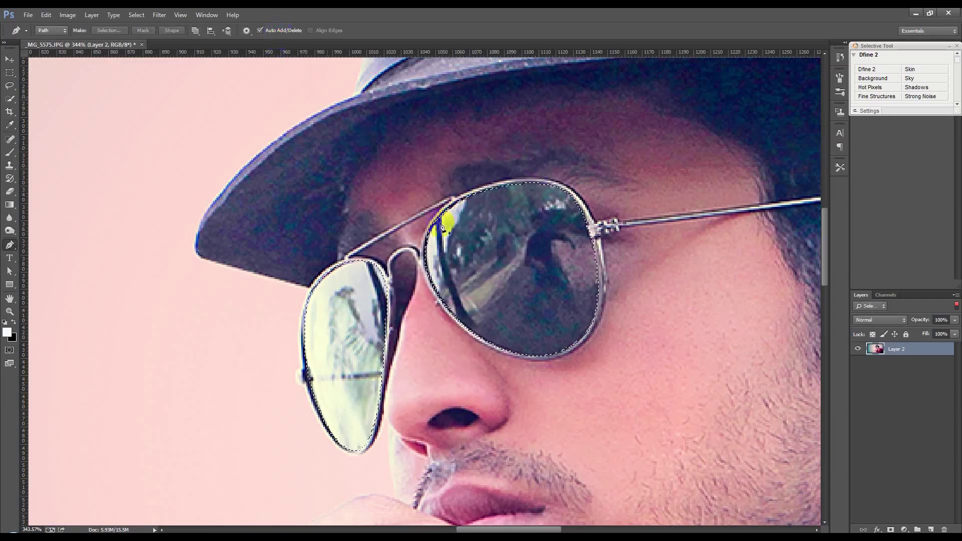
pyautogui.scroll(-5, 323, 94)
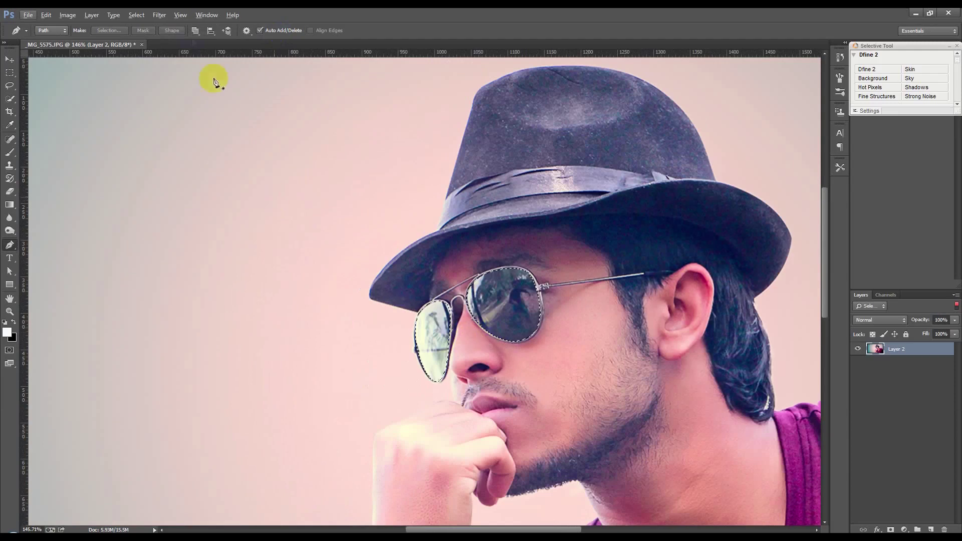
# Blur the lens selection with a 2.0 px Gaussian Blur
pyautogui.click(159, 14)
pyautogui.moveTo(218, 131)
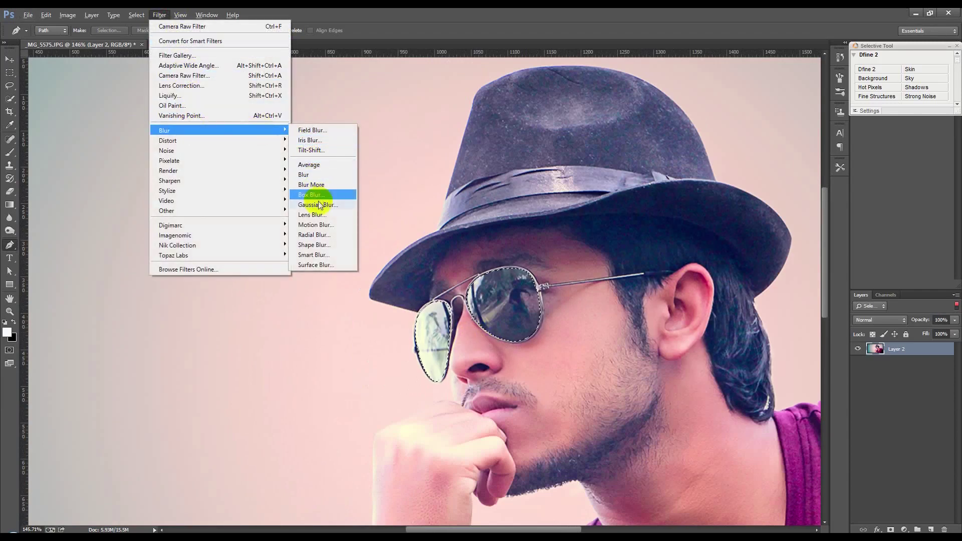
pyautogui.click(317, 204)
pyautogui.moveTo(649, 302); pyautogui.dragTo(644, 302)
pyautogui.click(760, 168)
pyautogui.scroll(3, 551, 363)
# Sample the shirt's magenta as the foreground colour with the Eyedropper
pyautogui.press('p')
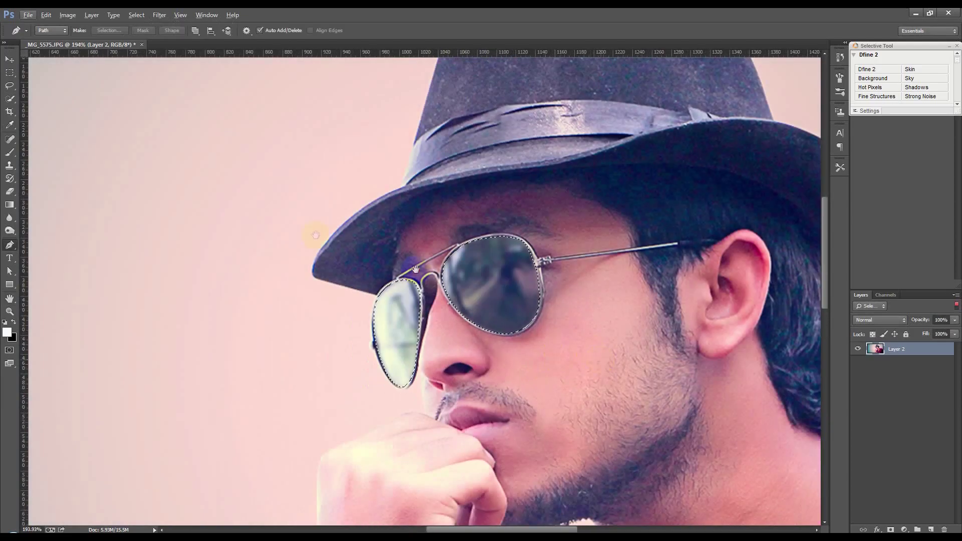
pyautogui.moveTo(599, 360); pyautogui.dragTo(315, 236)
pyautogui.press('i')
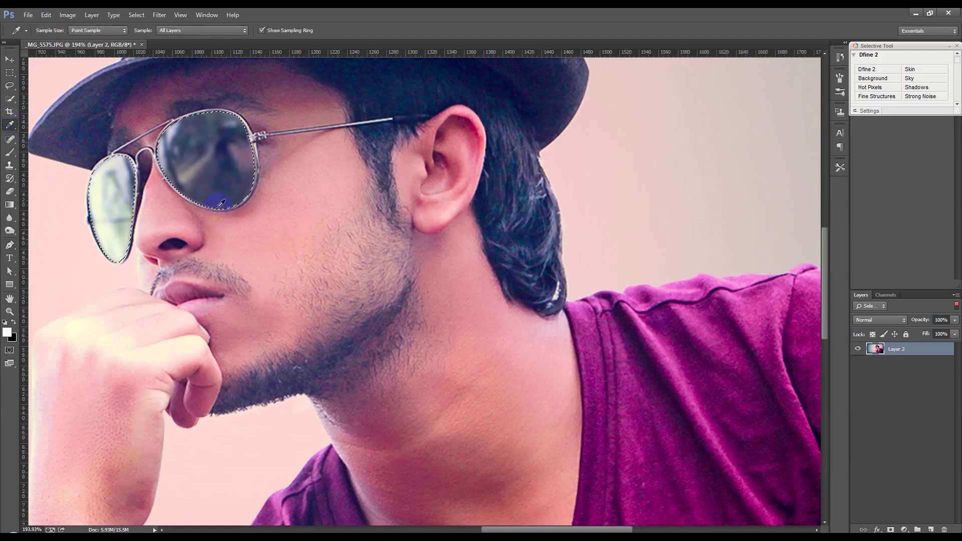
pyautogui.click(718, 353)
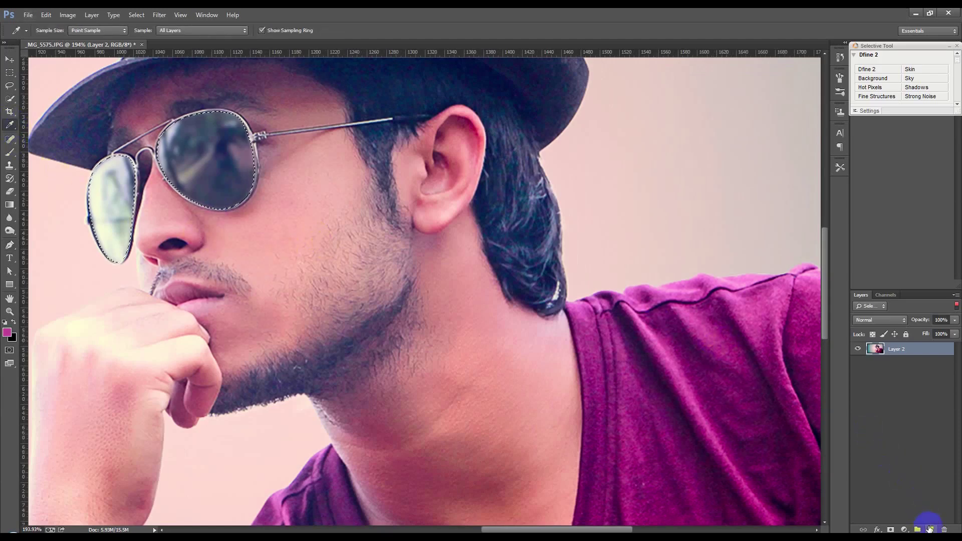
# Fill the lenses with magenta on a new Layer 3 set to Soft Light
pyautogui.click(929, 529)
pyautogui.moveTo(518, 355); pyautogui.dragTo(657, 402)
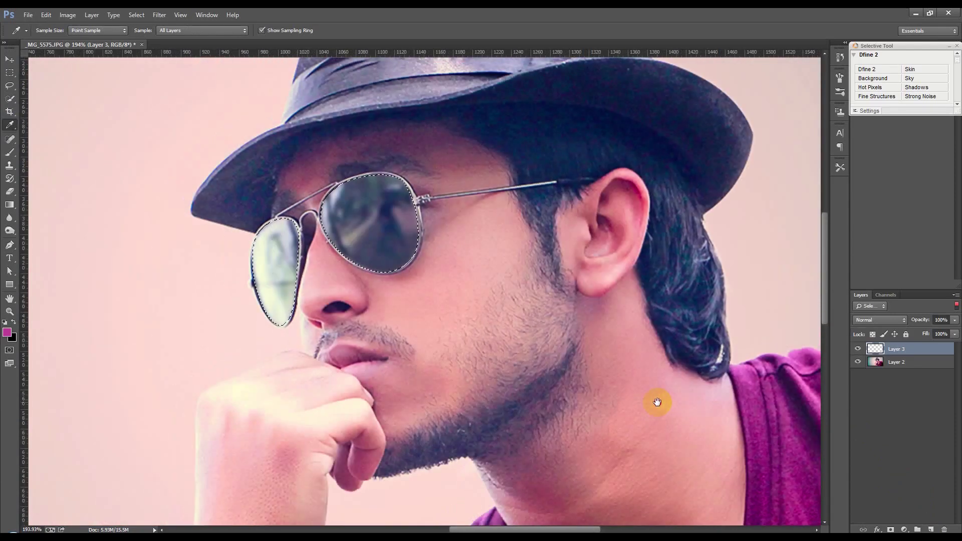
pyautogui.hotkey('alt', 'BackSpace')
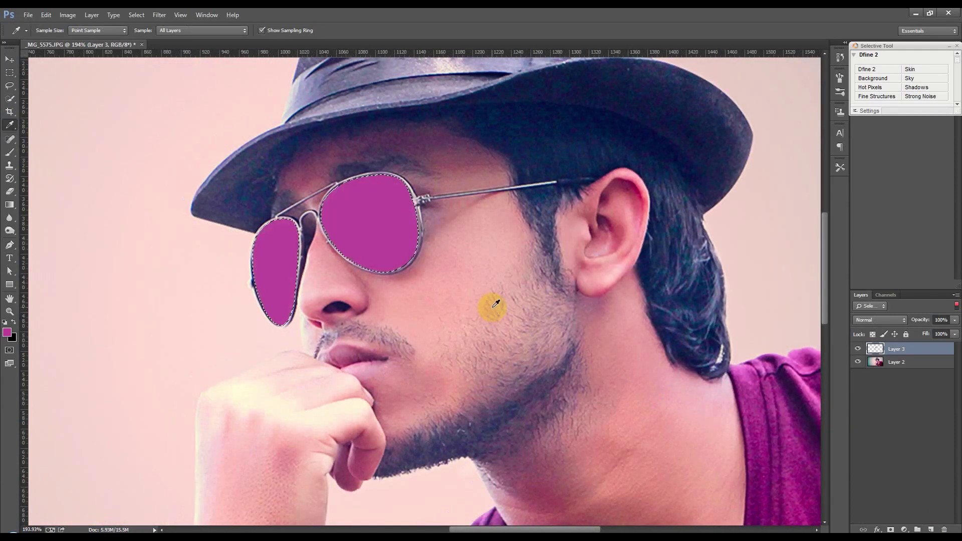
pyautogui.click(859, 317)
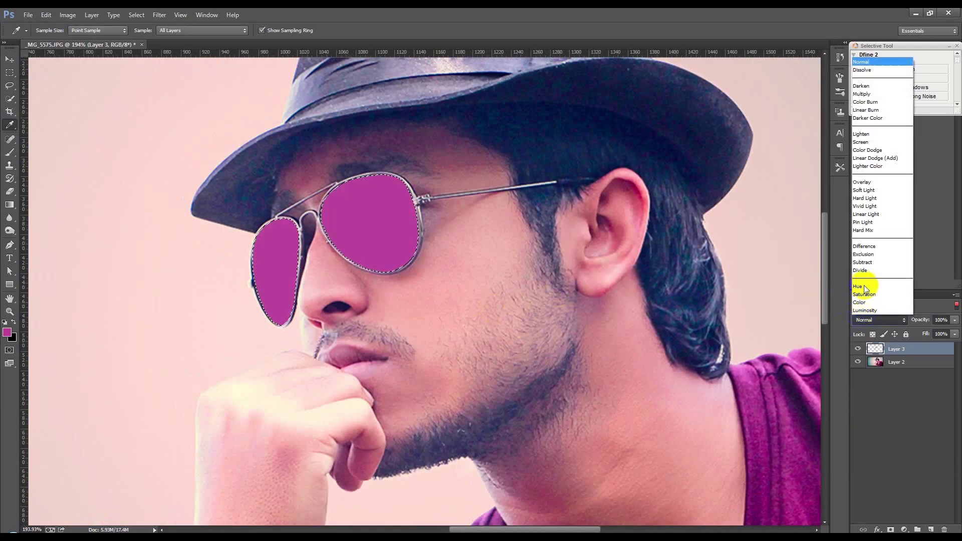
pyautogui.click(872, 189)
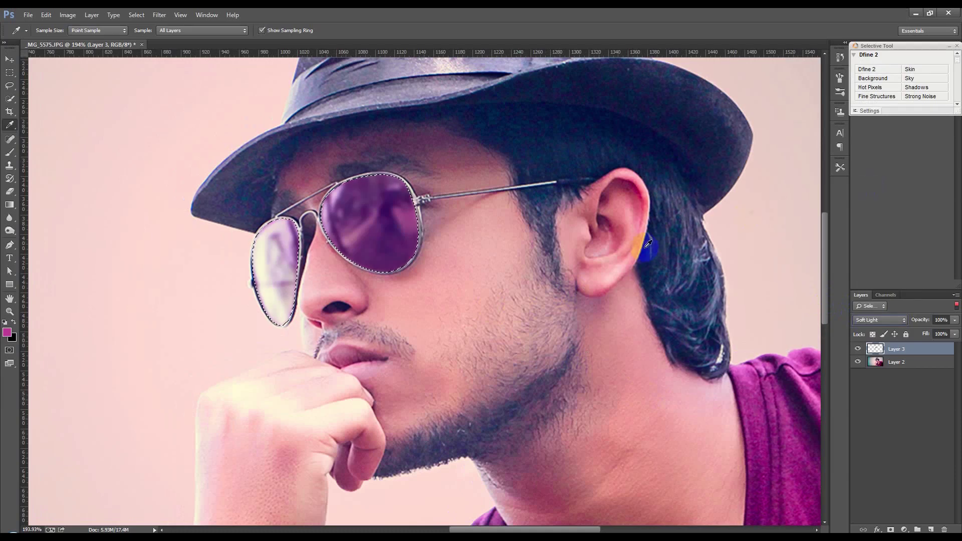
pyautogui.click(10, 59)
pyautogui.scroll(-5, 319, 258)
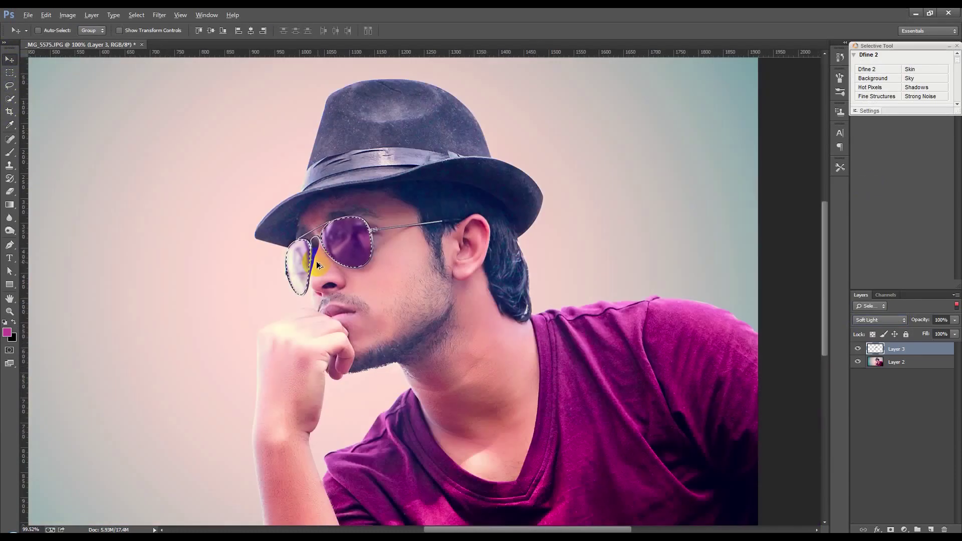
# Sample the teal background colour with the Eyedropper
pyautogui.scroll(2, 305, 269)
pyautogui.scroll(-1, 344, 284)
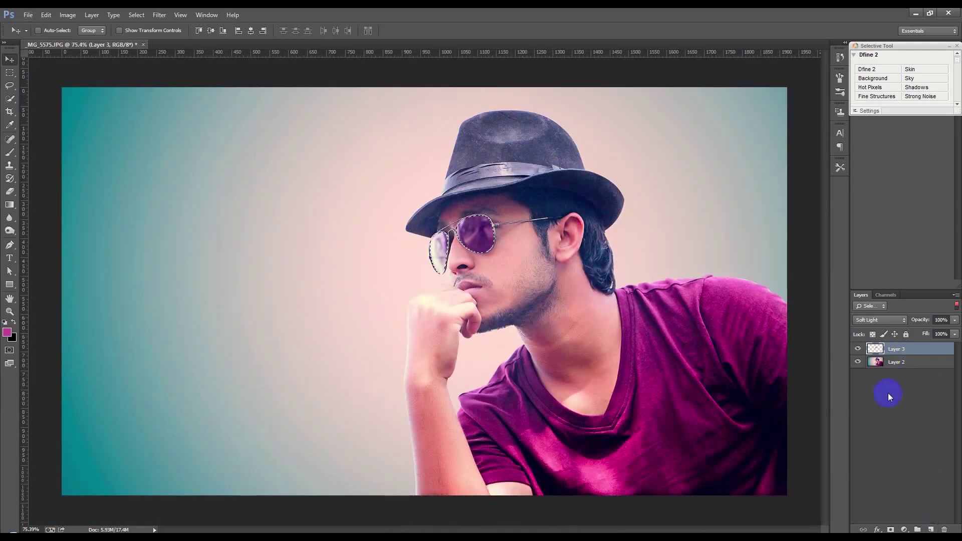
pyautogui.click(892, 349)
pyautogui.click(9, 125)
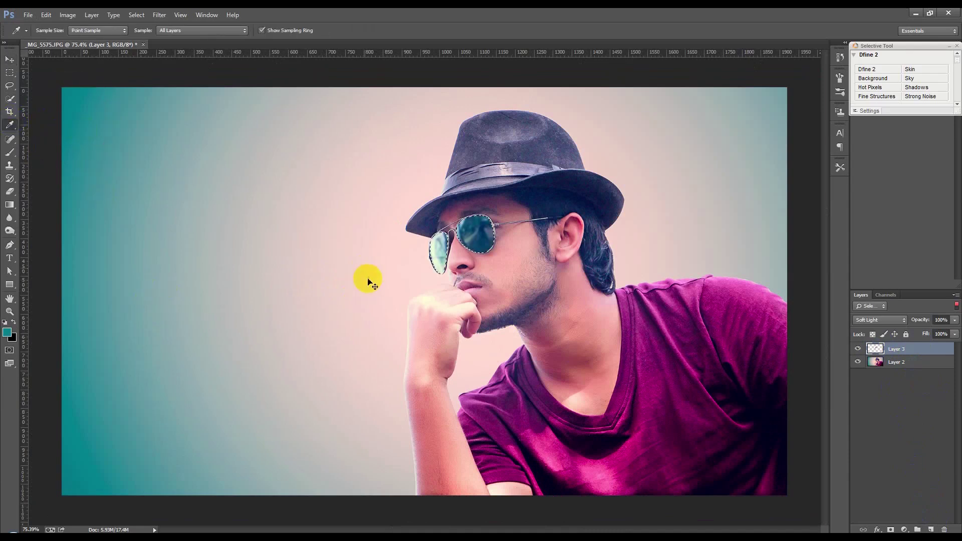
pyautogui.scroll(2, 502, 287)
pyautogui.scroll(3, 491, 256)
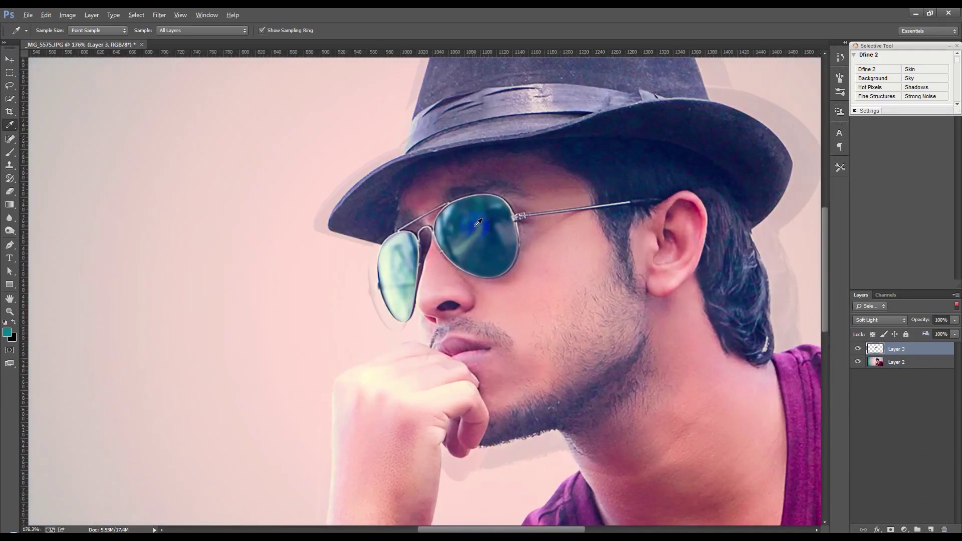
pyautogui.scroll(4, 478, 222)
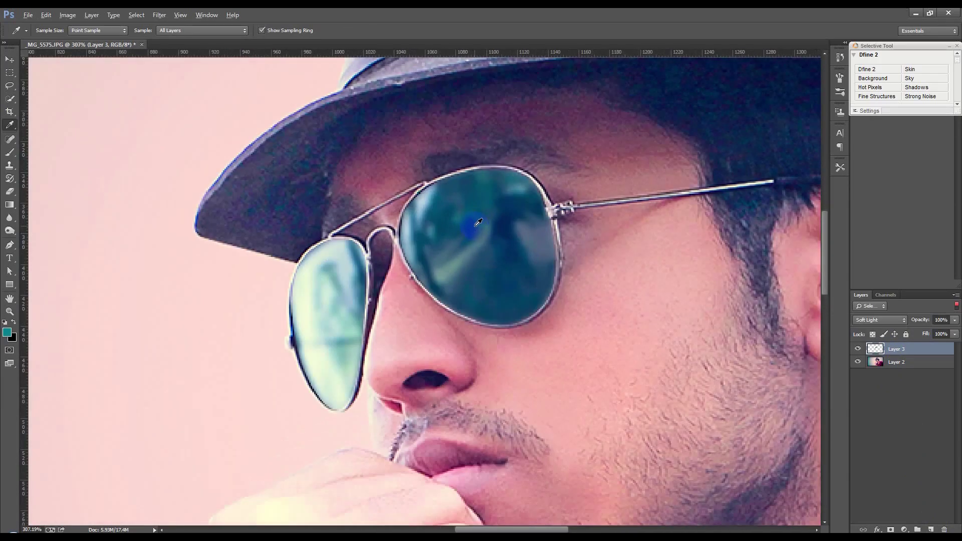
# Set Layer 3's blend mode to Overlay, tinting the lenses teal
pyautogui.click(6, 60)
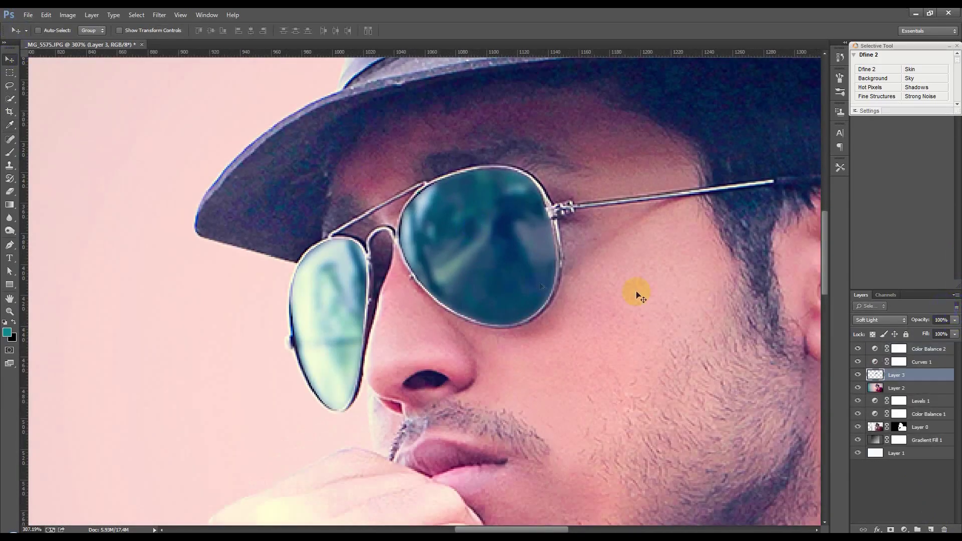
pyautogui.scroll(-4, 637, 293)
pyautogui.scroll(-3, 639, 310)
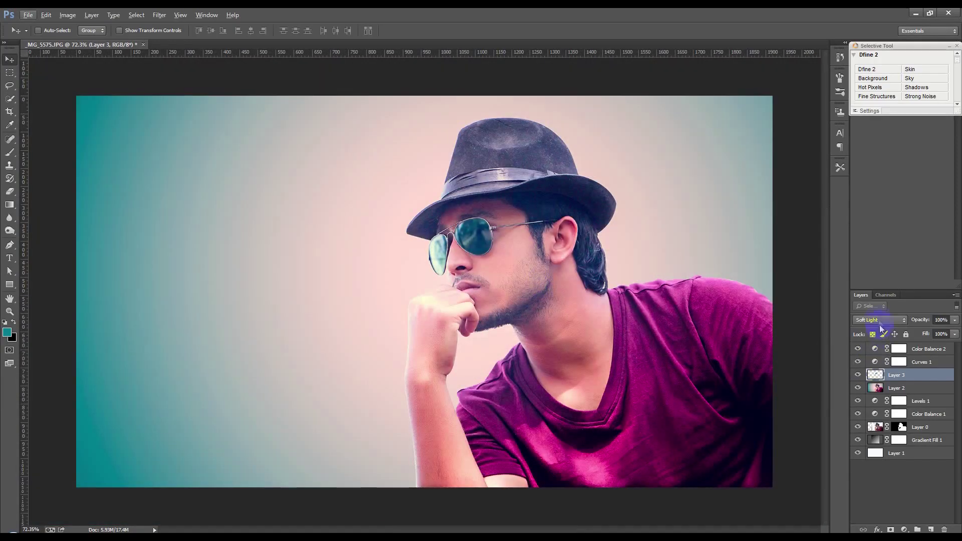
pyautogui.click(880, 321)
pyautogui.click(863, 185)
pyautogui.scroll(-1, 882, 317)
pyautogui.scroll(-1, 881, 318)
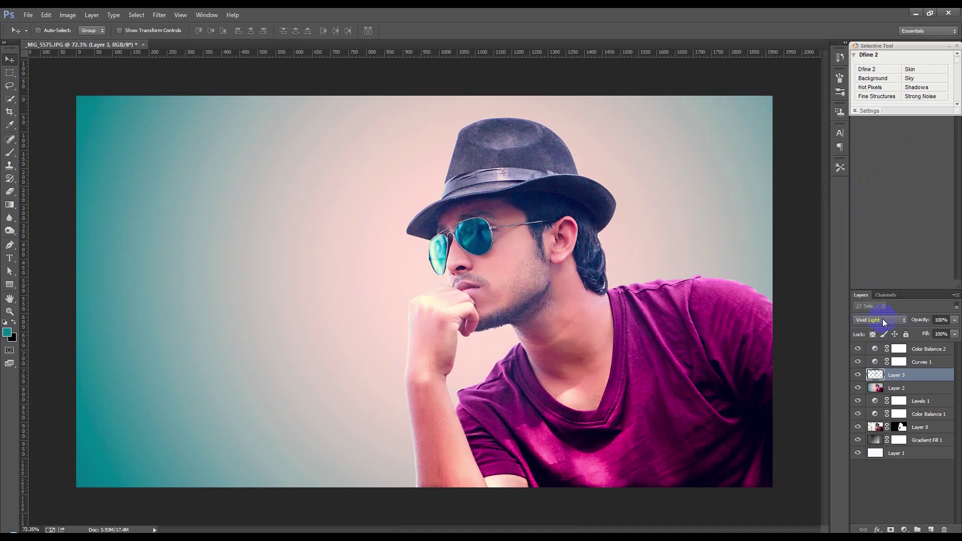
pyautogui.scroll(-1, 882, 318)
pyautogui.scroll(-1, 882, 319)
pyautogui.scroll(-1, 882, 319)
pyautogui.scroll(-2, 882, 319)
pyautogui.scroll(-2, 882, 319)
pyautogui.scroll(-3, 882, 318)
pyautogui.scroll(-1, 882, 318)
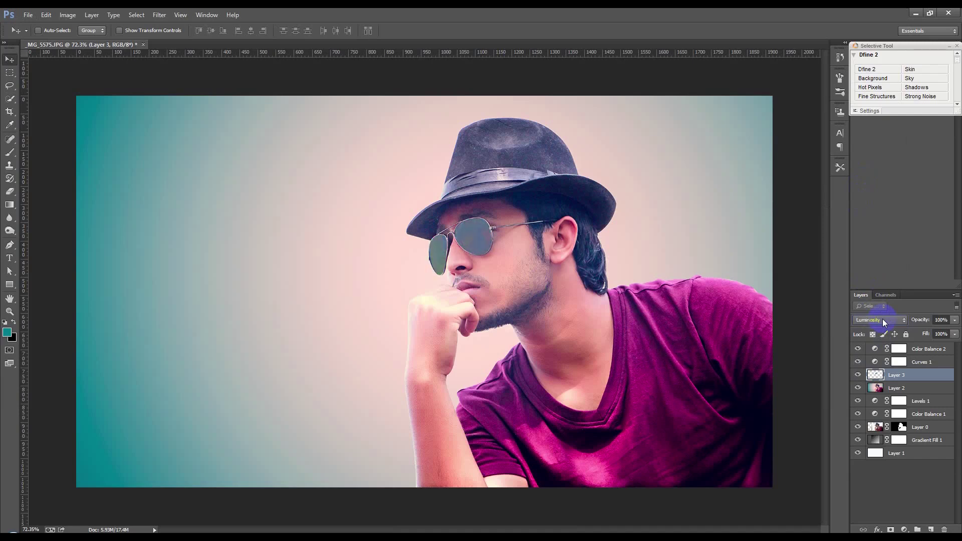
pyautogui.scroll(4, 882, 318)
pyautogui.scroll(4, 882, 318)
pyautogui.scroll(5, 882, 318)
pyautogui.scroll(4, 882, 318)
pyautogui.scroll(-1, 882, 319)
pyautogui.scroll(-2, 882, 318)
pyautogui.scroll(-1, 882, 318)
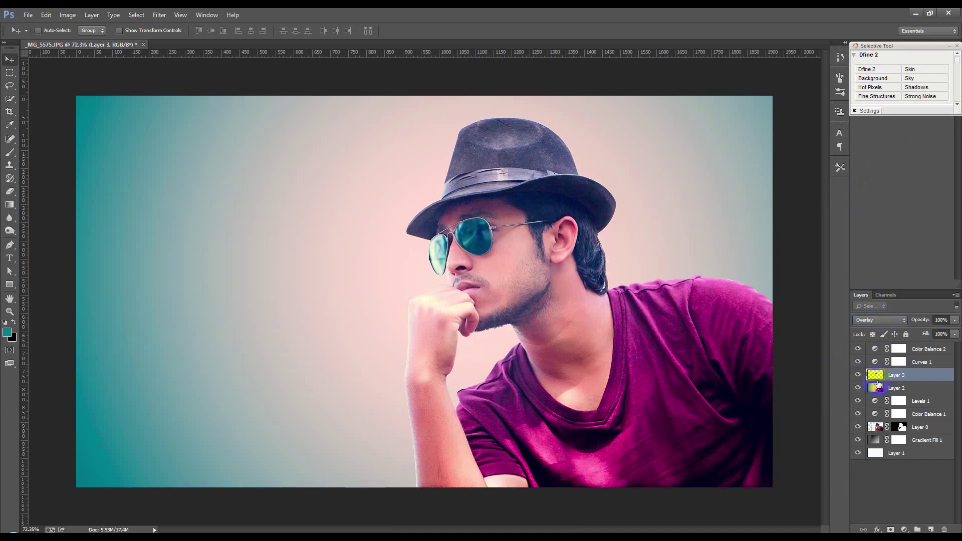
# Brighten Layer 2's lenses with a Curves point at Input 93 / Output 145
pyautogui.doubleClick(897, 388)
pyautogui.doubleClick(876, 381)
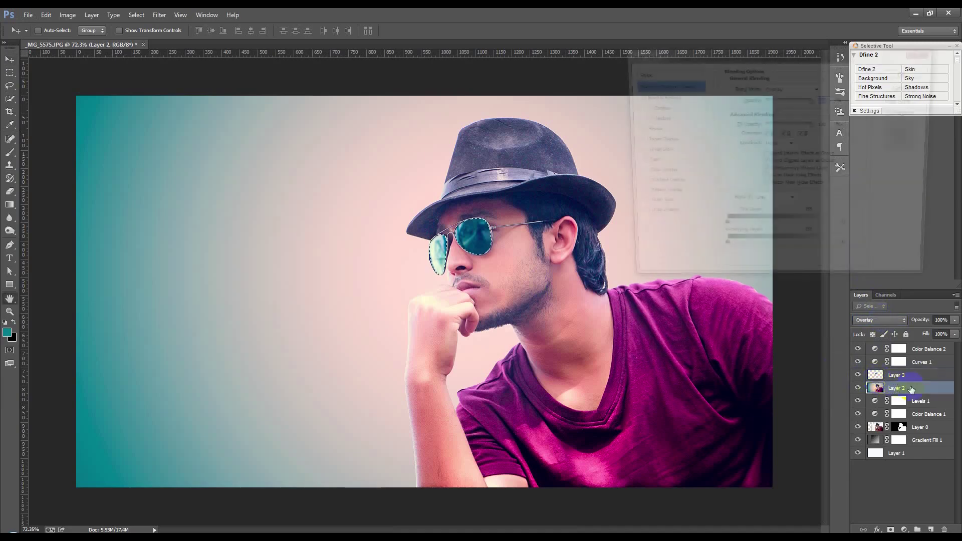
pyautogui.click(918, 76)
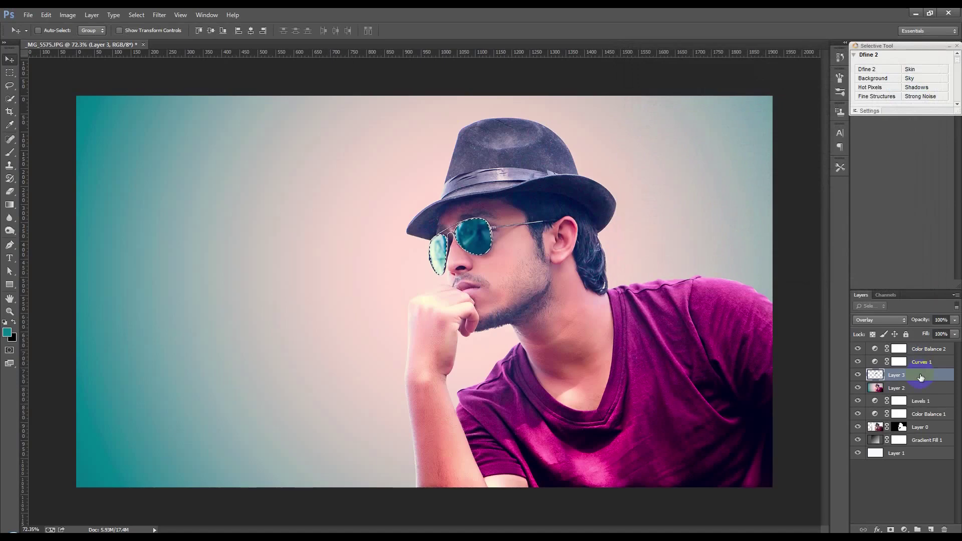
pyautogui.click(918, 387)
pyautogui.hotkey('ctrl', 'm')
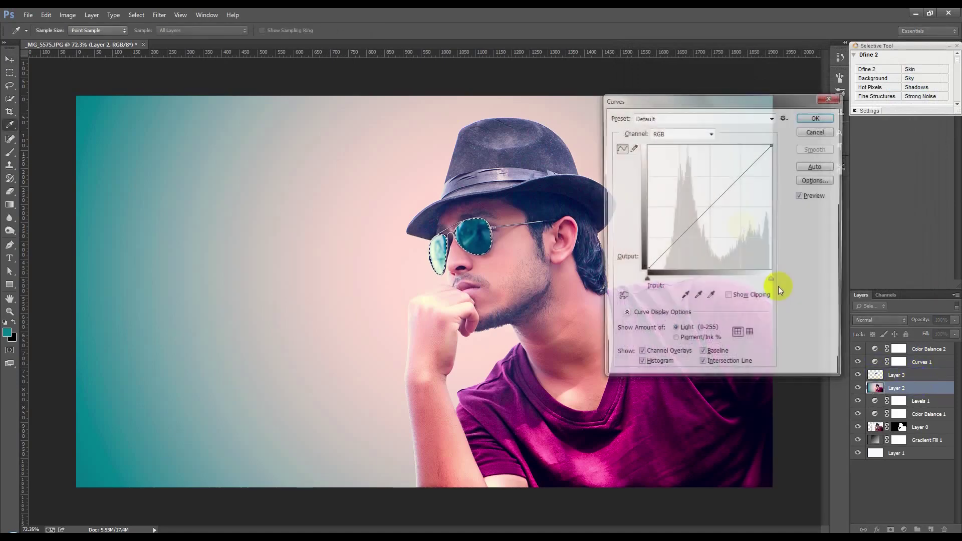
pyautogui.moveTo(704, 209)
pyautogui.mouseDown()
pyautogui.moveTo(691, 199)
pyautogui.moveTo(712, 214)
pyautogui.moveTo(703, 207)
pyautogui.mouseUp()
pyautogui.click(816, 117)
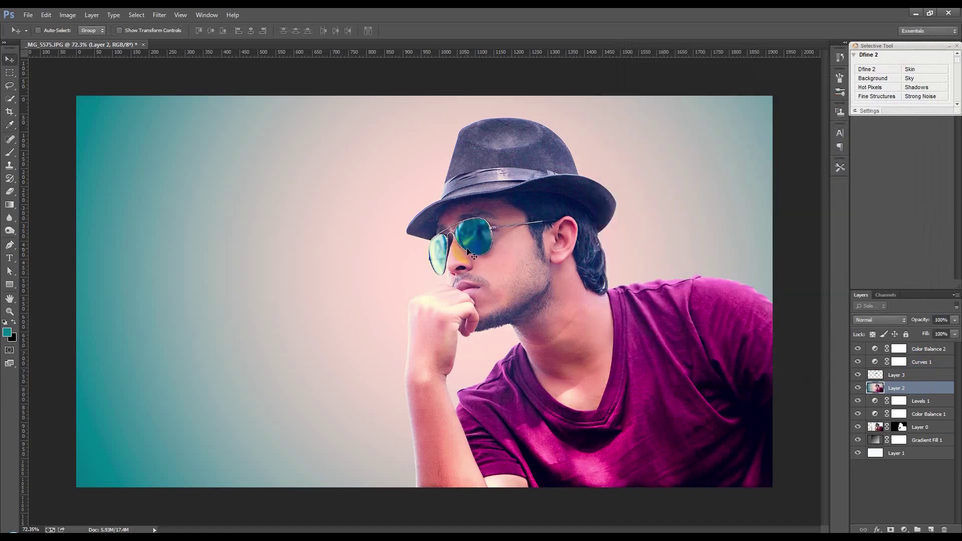